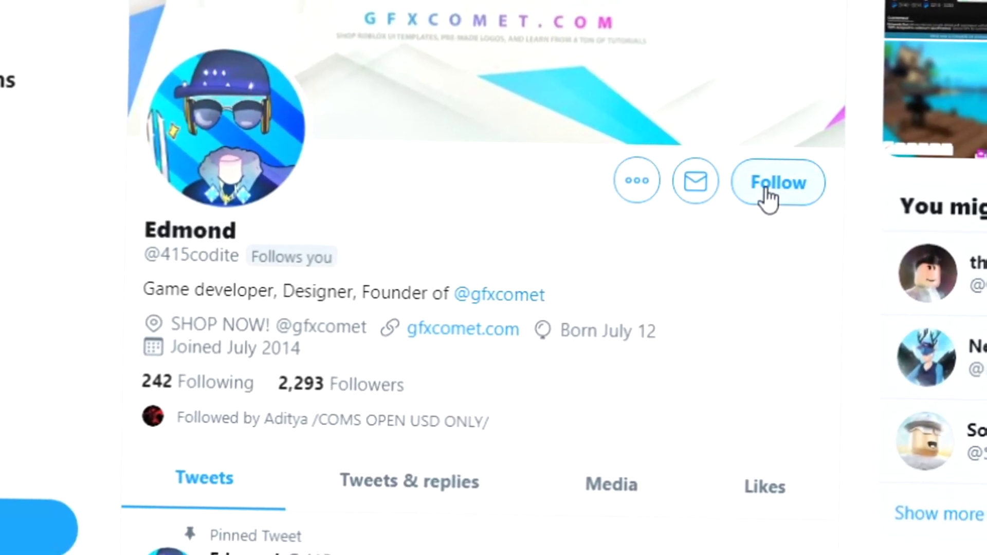
# Step: Follow the GFX COMET founder's profile and the GFX COMET account, and turn on post notifications for both
pyautogui.click(768, 196)
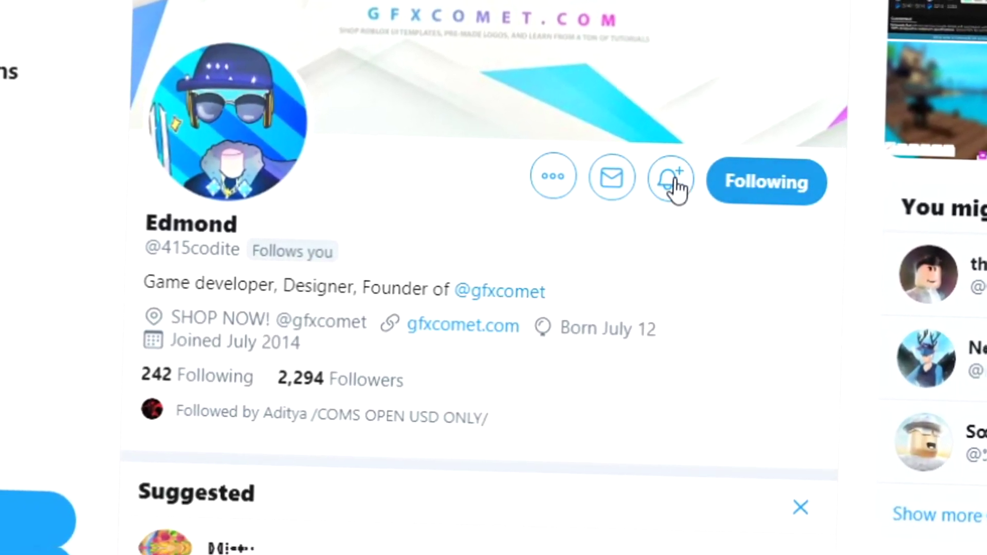
pyautogui.click(672, 181)
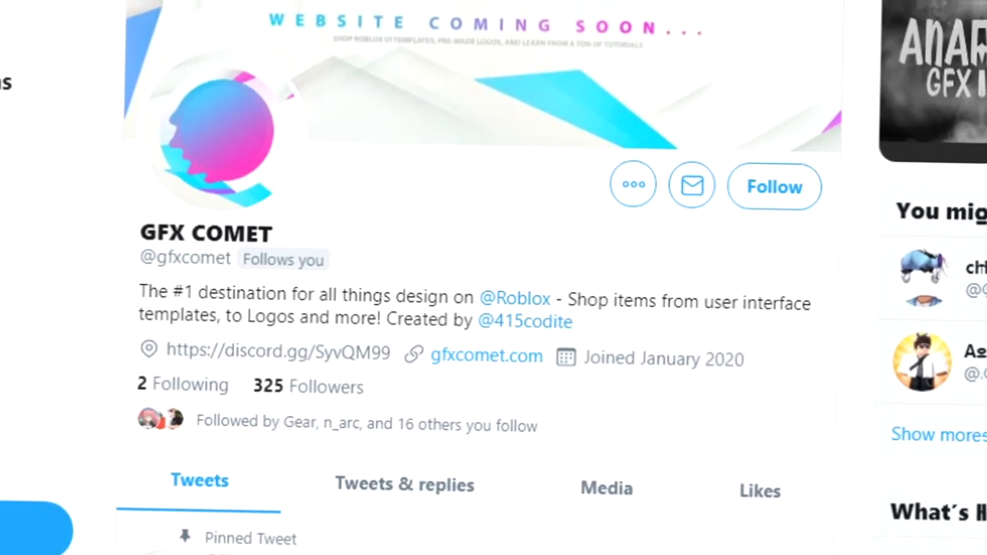
pyautogui.click(785, 198)
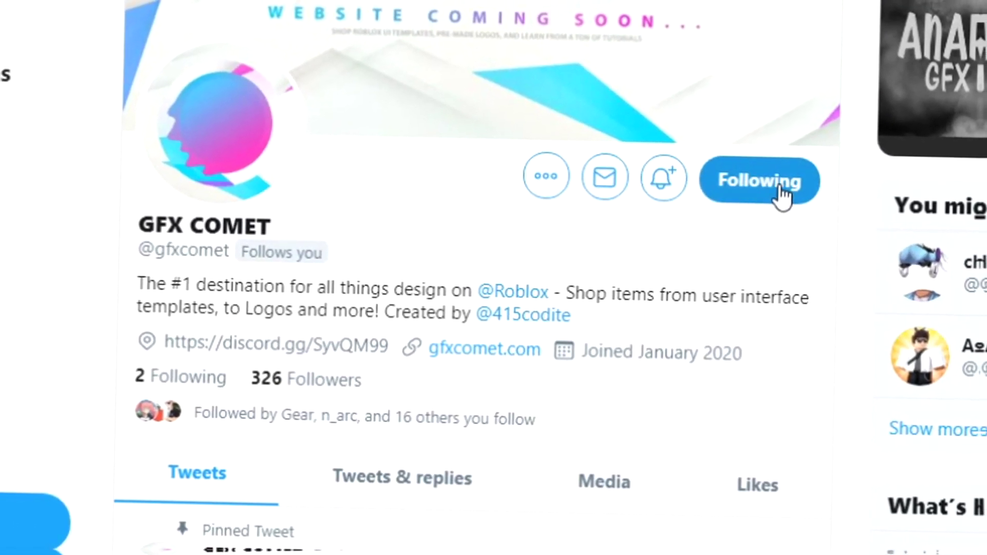
pyautogui.click(663, 185)
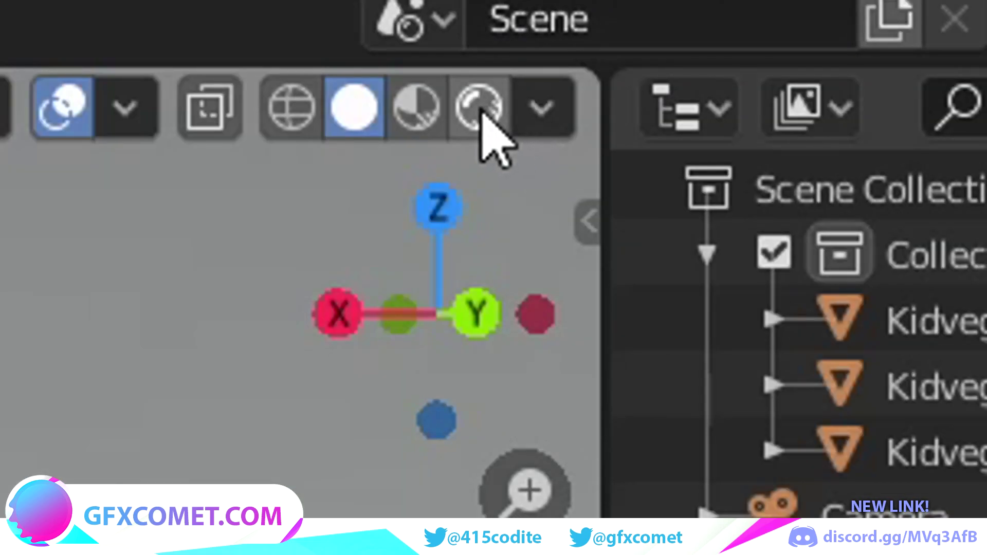
# Step: Show the viewport in rendered shading and delete the backdrop Sphere and the Plane under the character
pyautogui.click(478, 107)
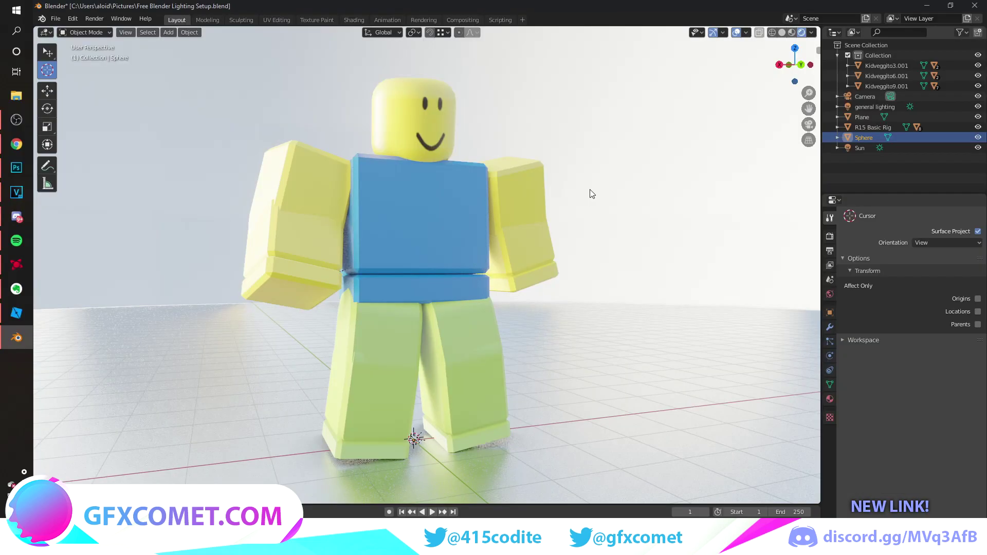
pyautogui.press('x')
pyautogui.click(590, 189)
pyautogui.rightClick(635, 343)
pyautogui.press('x')
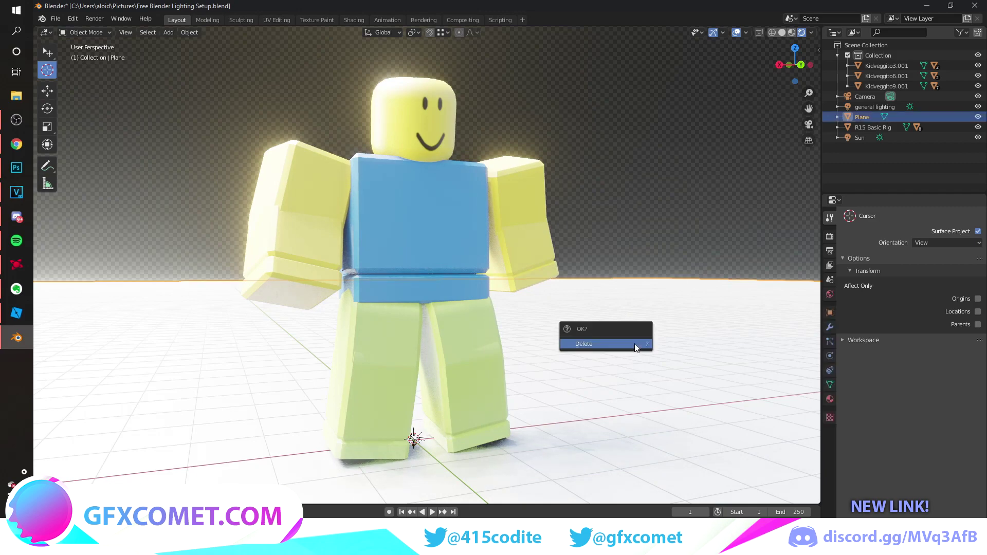
pyautogui.click(635, 343)
# Step: Rotate the R15 Basic Rig in the view plane until the character is tipped onto its side
pyautogui.moveTo(474, 282); pyautogui.dragTo(452, 280)
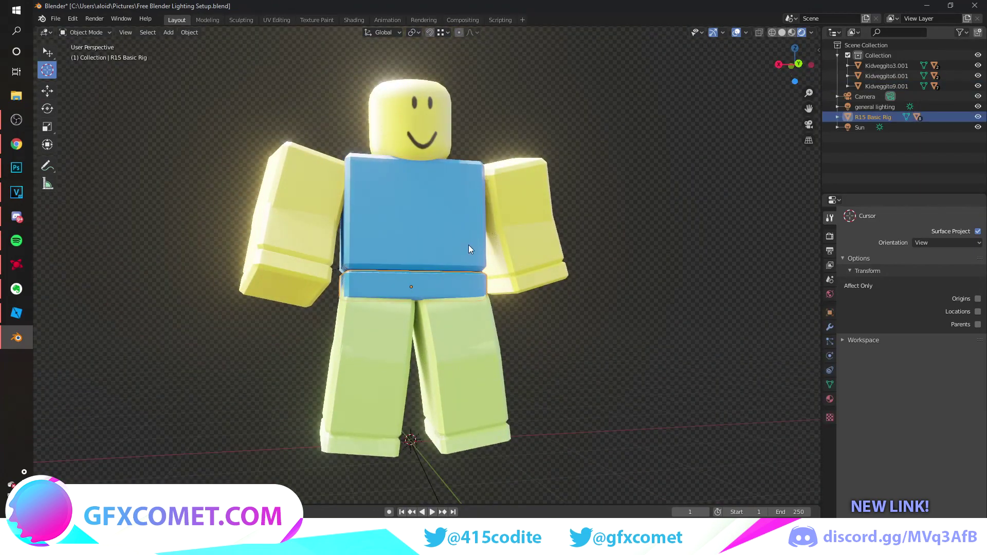
pyautogui.press('r')
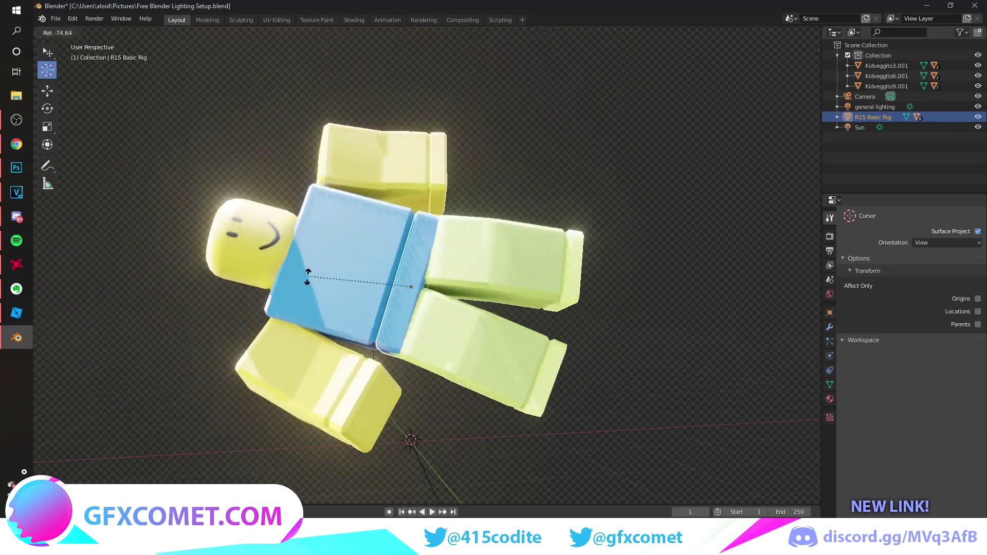
pyautogui.click(375, 290)
pyautogui.moveTo(375, 290); pyautogui.dragTo(450, 305)
# Step: Try rotating the R15 Basic Rig about the Z axis and undo the rotation
pyautogui.press('r')
pyautogui.press('z')
pyautogui.click(458, 313)
pyautogui.hotkey('ctrl', 'z')
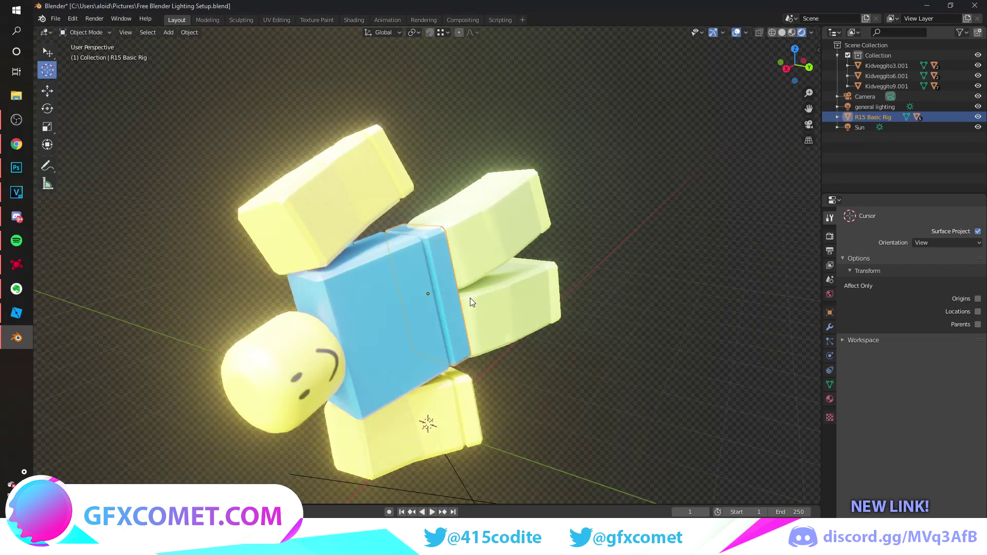
# Step: Rotate the R15 Basic Rig 80.8° about the global X axis so the character faces upward
pyautogui.press('r')
pyautogui.click(470, 298)
pyautogui.press('r')
pyautogui.press('y')
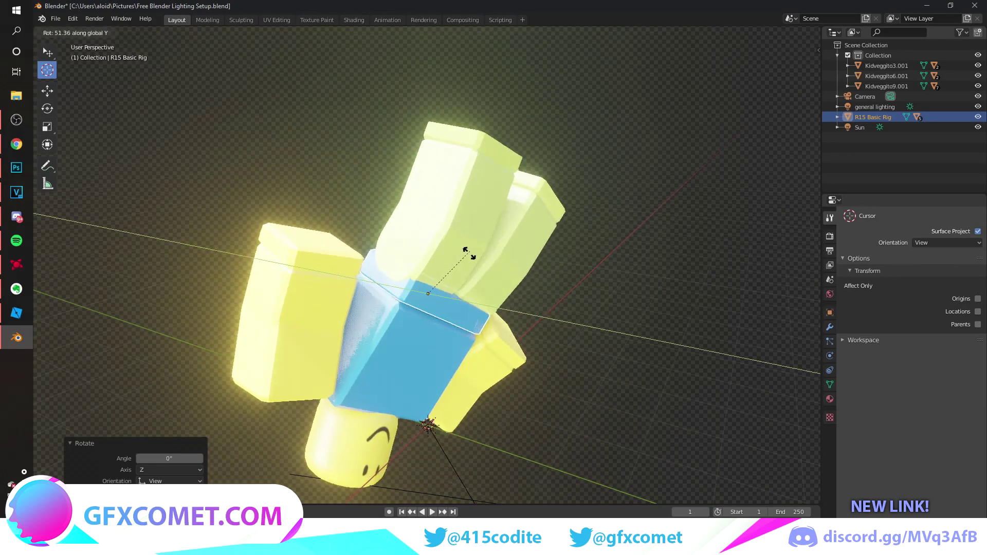
pyautogui.press('x')
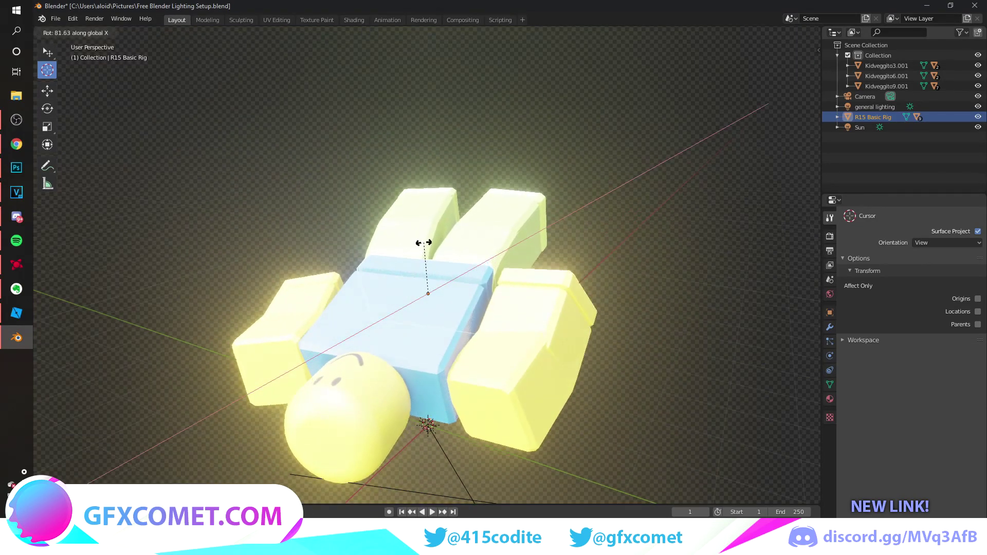
pyautogui.click(421, 244)
# Step: Level the R15 Basic Rig about the global Y axis so the character lies flat on its back
pyautogui.moveTo(447, 326); pyautogui.dragTo(359, 303)
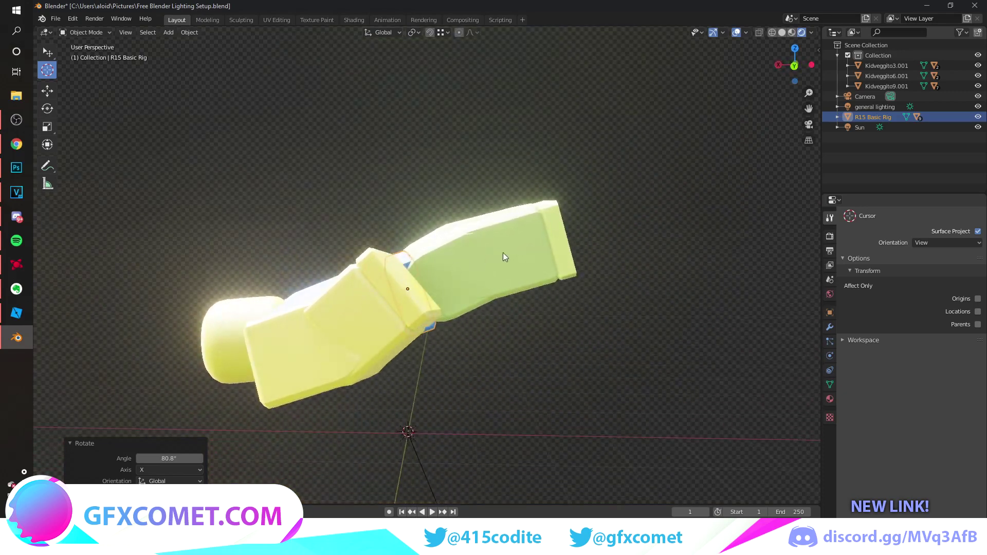
pyautogui.press('r')
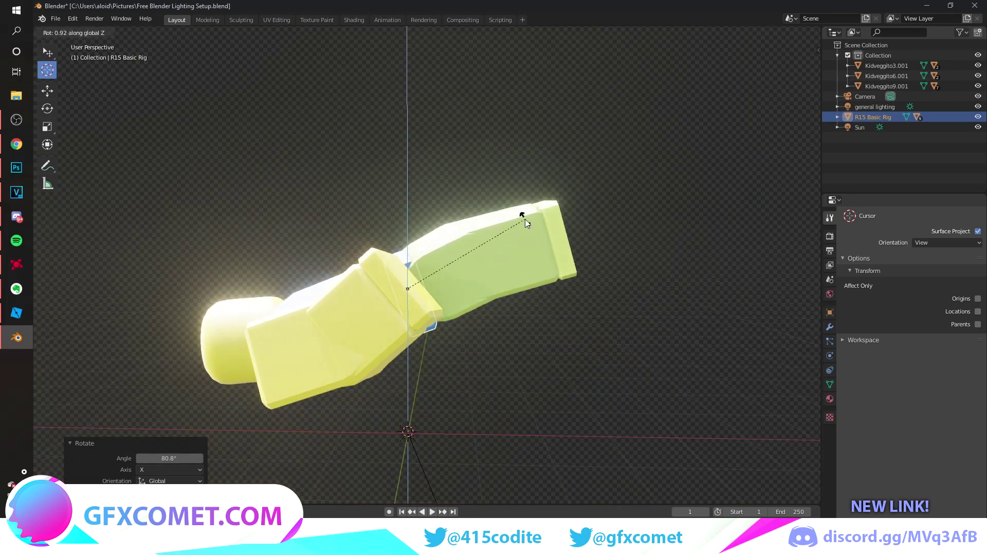
pyautogui.click(522, 215)
pyautogui.press('r')
pyautogui.press('y')
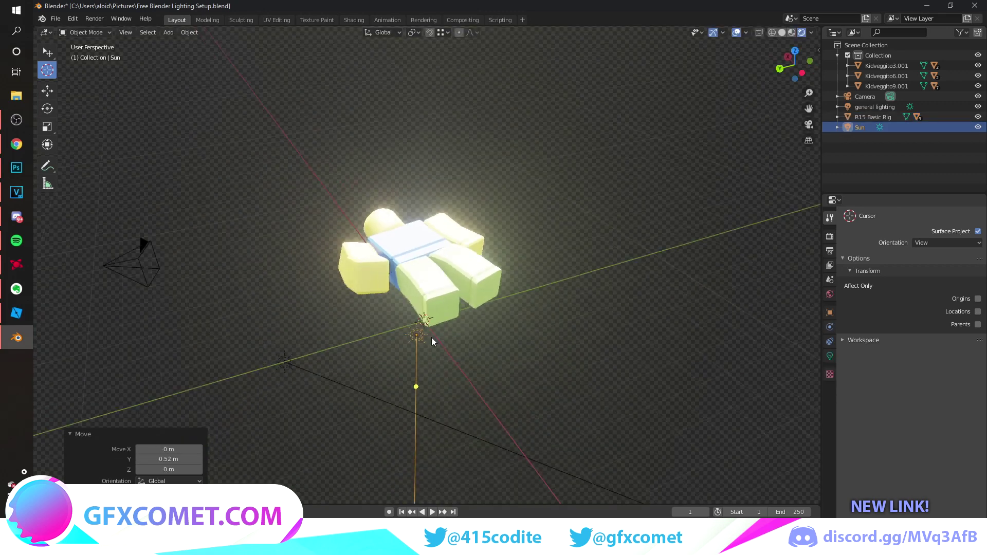
# Step: Move the Sun light 7.58 m up along Z and 3.31 m along the global Y axis
pyautogui.press('z')
pyautogui.click(444, 113)
pyautogui.press('g')
pyautogui.press('y')
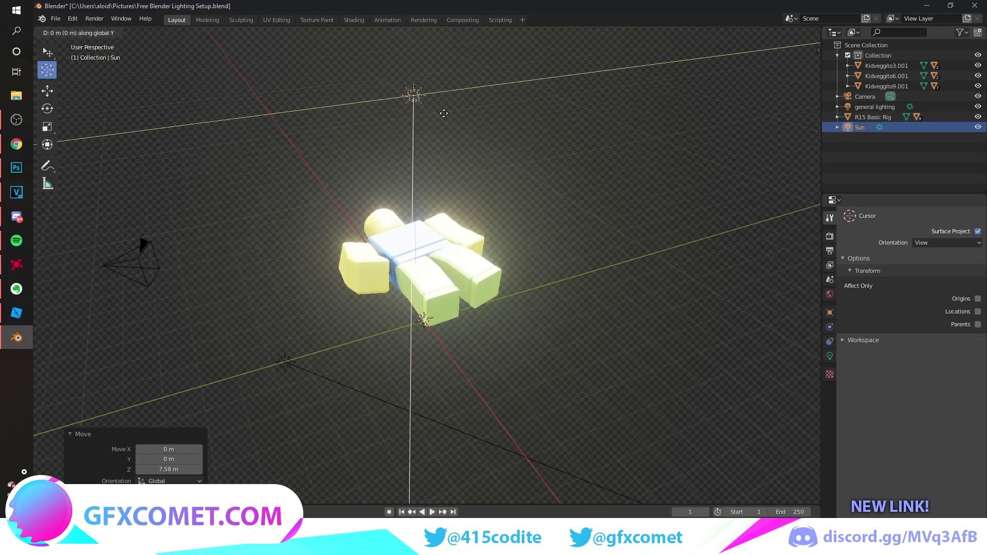
pyautogui.click(325, 202)
# Step: Re-aim the Sun light's direction handle sideways, checking how the light falls on the lying character
pyautogui.moveTo(279, 165); pyautogui.dragTo(667, 66)
pyautogui.moveTo(391, 115); pyautogui.dragTo(433, 108)
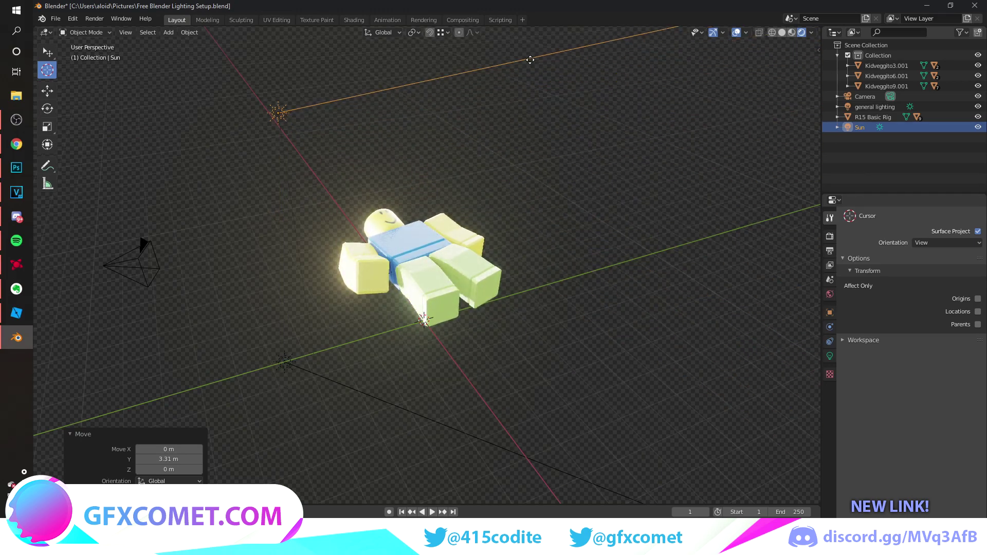
pyautogui.moveTo(530, 59); pyautogui.dragTo(514, 111)
pyautogui.scroll(3, 442, 260)
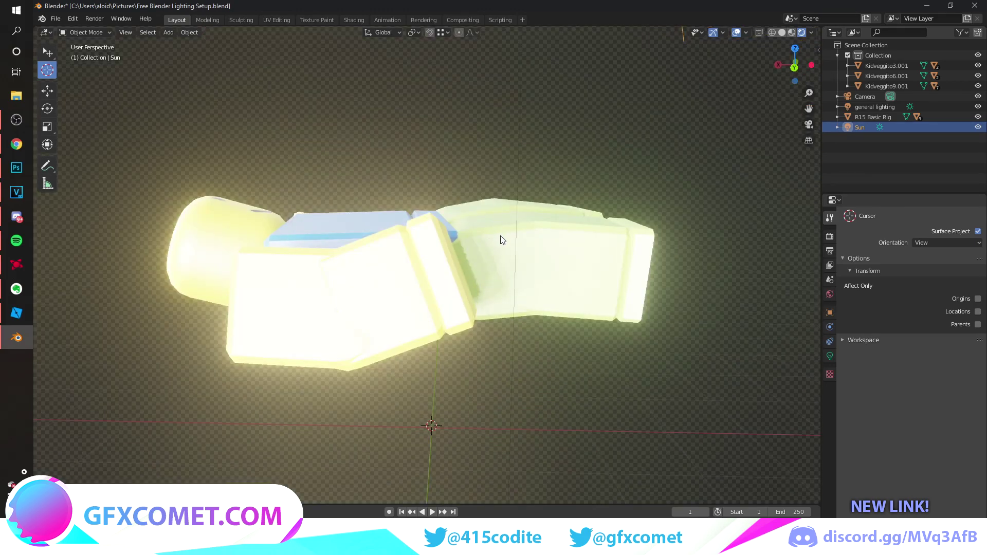
pyautogui.scroll(-4, 483, 248)
pyautogui.scroll(4, 483, 249)
pyautogui.scroll(-8, 483, 249)
pyautogui.moveTo(474, 259); pyautogui.dragTo(371, 224)
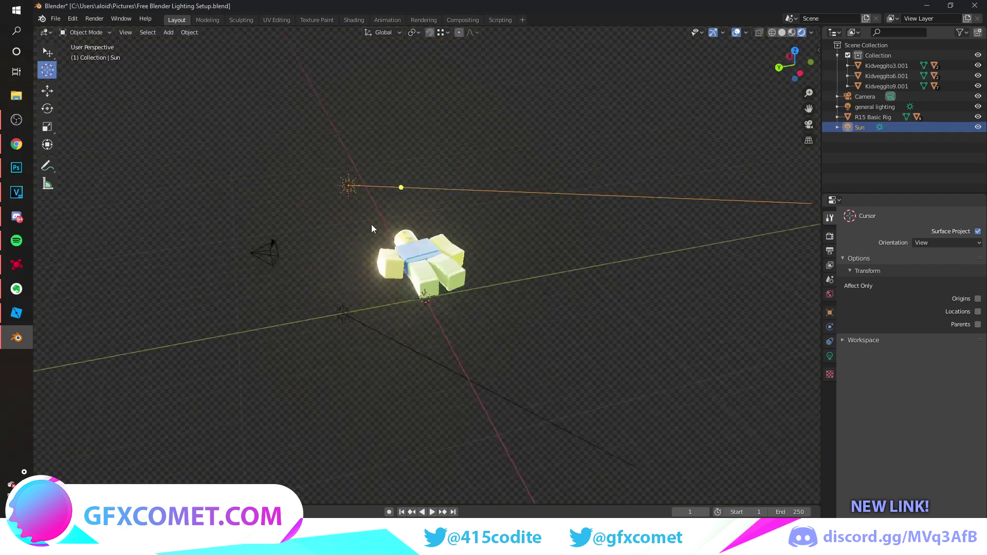
pyautogui.moveTo(402, 186); pyautogui.dragTo(412, 188)
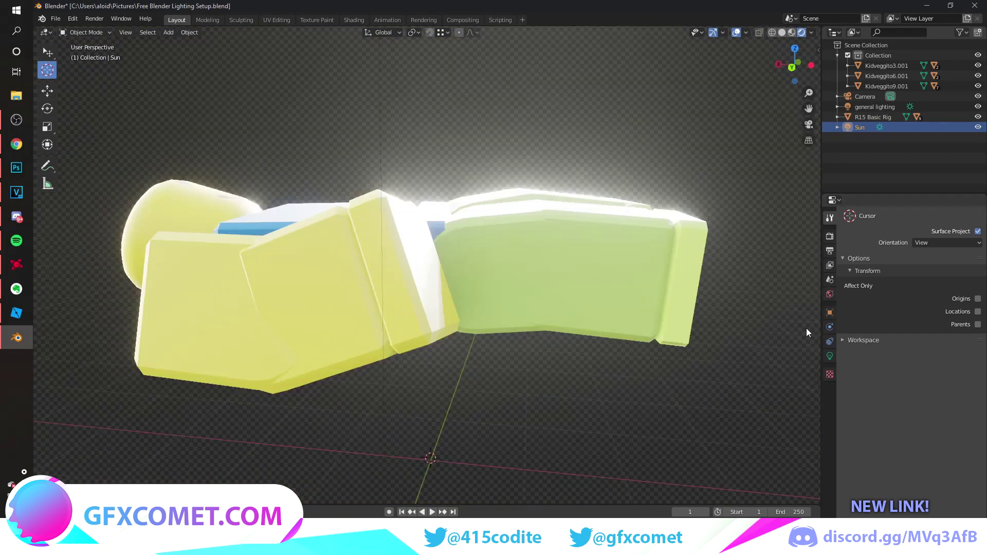
# Step: Set the Sun light's strength to 1.060
pyautogui.click(828, 356)
pyautogui.moveTo(407, 256); pyautogui.dragTo(411, 282)
pyautogui.moveTo(943, 284); pyautogui.dragTo(870, 284)
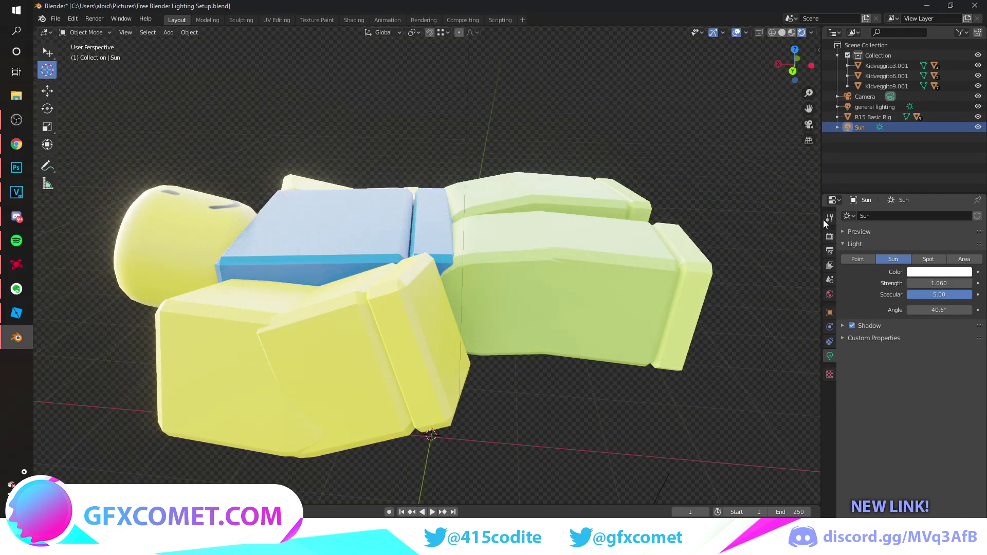
# Step: Toggle the general lighting off and on to compare, and set the world background strength to 2.600
pyautogui.click(978, 107)
pyautogui.click(980, 108)
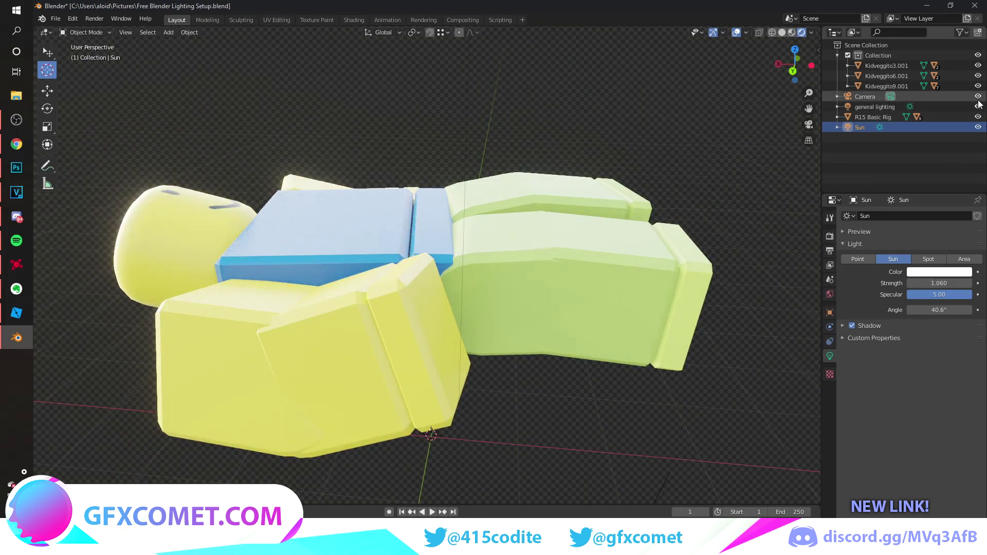
pyautogui.click(830, 293)
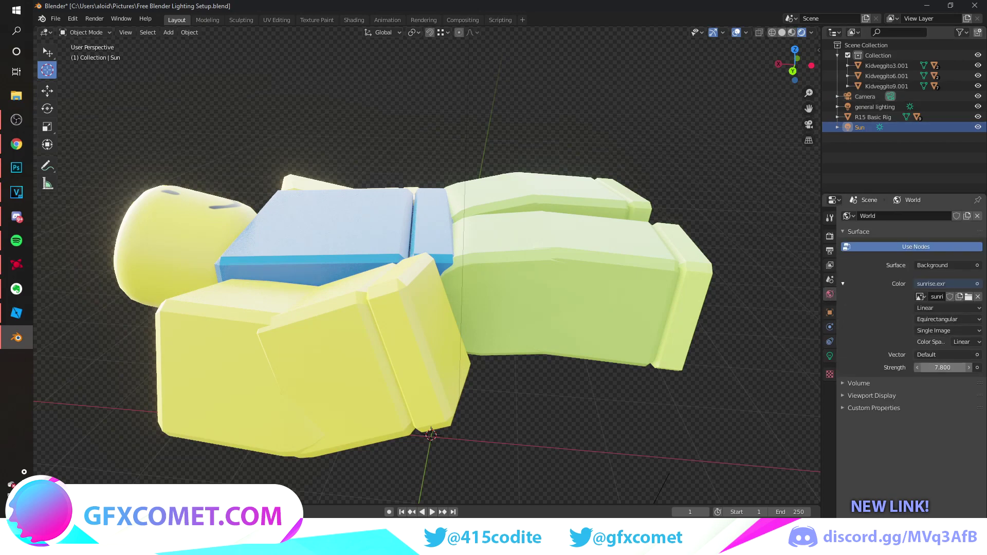
pyautogui.moveTo(942, 367)
pyautogui.mouseDown()
pyautogui.moveTo(892, 367)
pyautogui.moveTo(933, 367)
pyautogui.mouseUp()
# Step: Rotate the character's near arm 19.7° in the side view so the shoulder end rises and the hand drops
pyautogui.moveTo(486, 272); pyautogui.dragTo(548, 257)
pyautogui.scroll(-3, 541, 252)
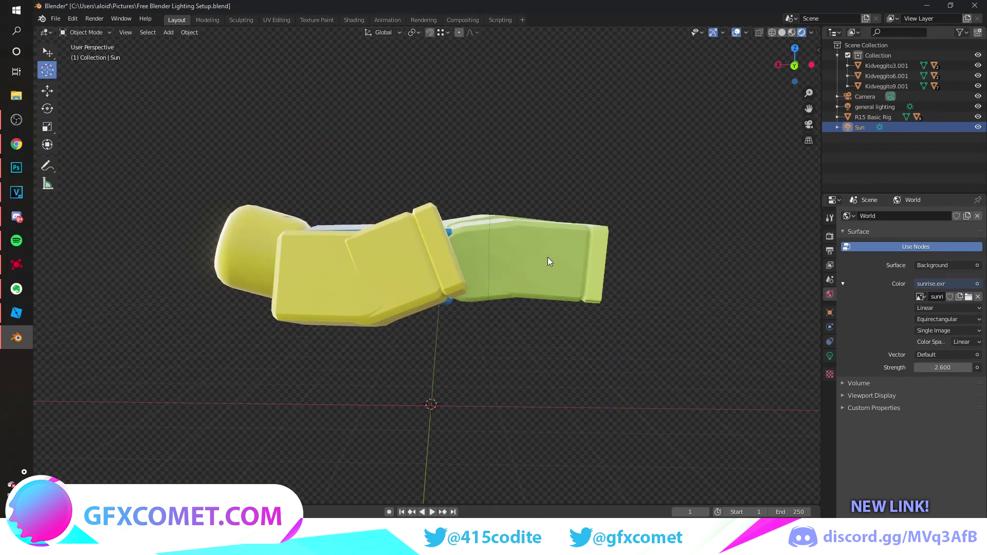
pyautogui.scroll(2, 548, 257)
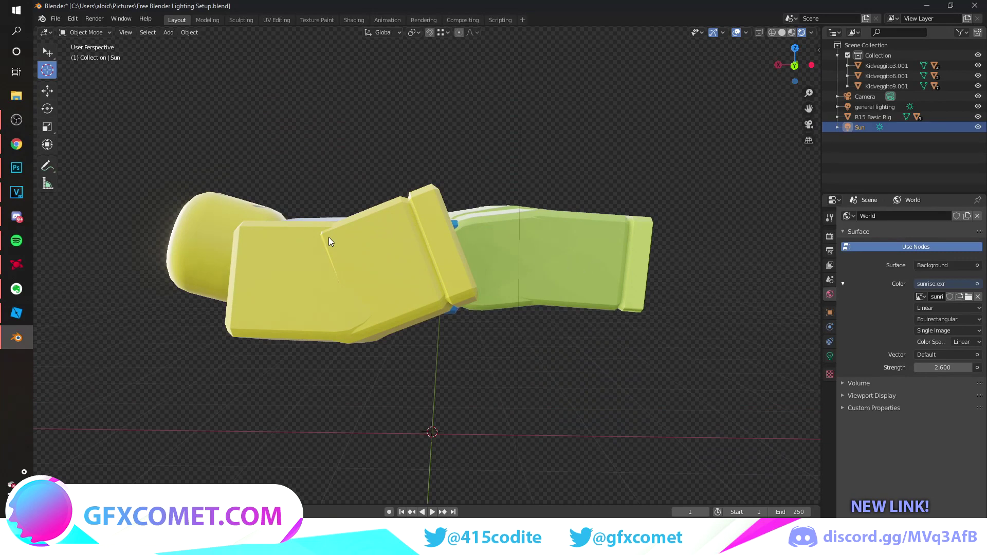
pyautogui.click(295, 258)
pyautogui.press('r')
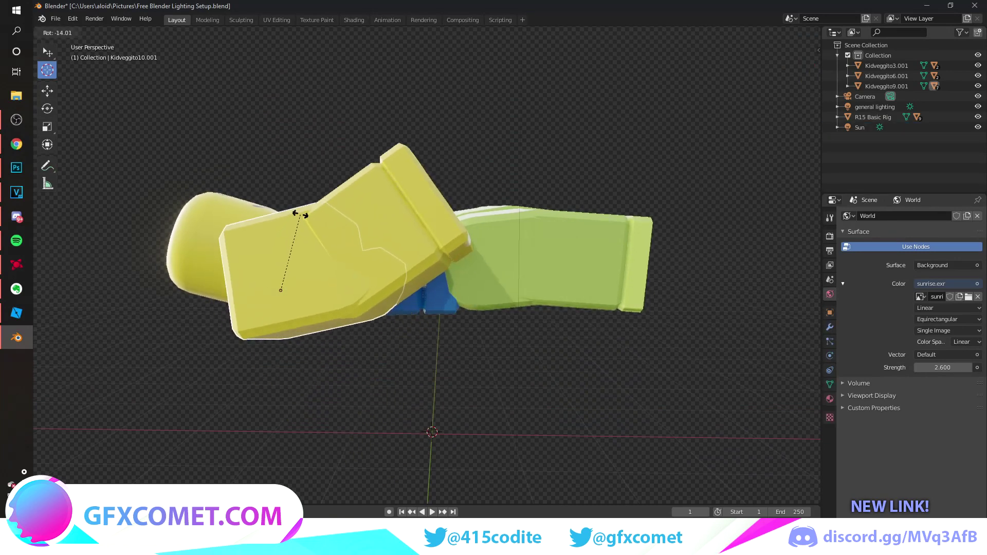
pyautogui.click(311, 256)
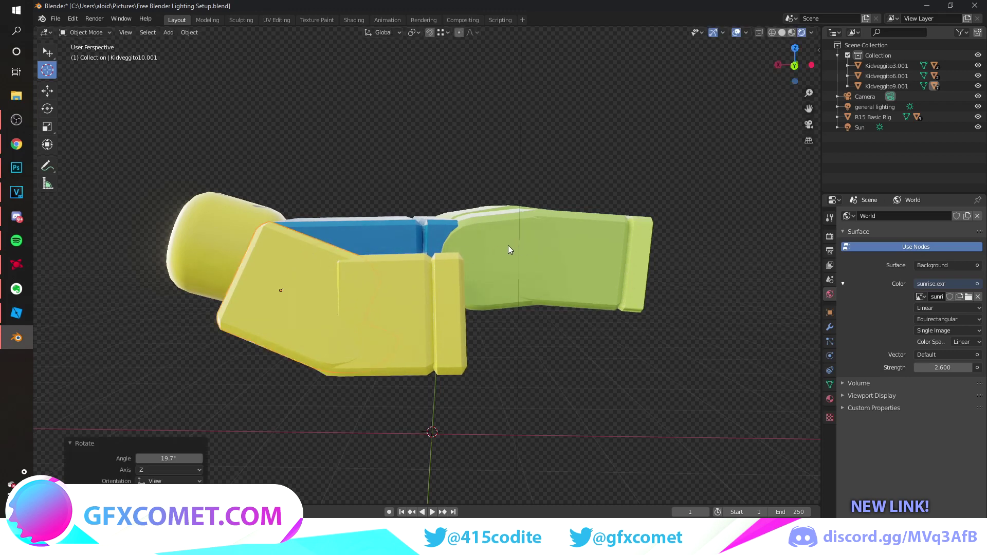
# Step: Rotate the near leg downward and the far leg by -3.89° in the side view to separate the legs
pyautogui.click(466, 244)
pyautogui.press('r')
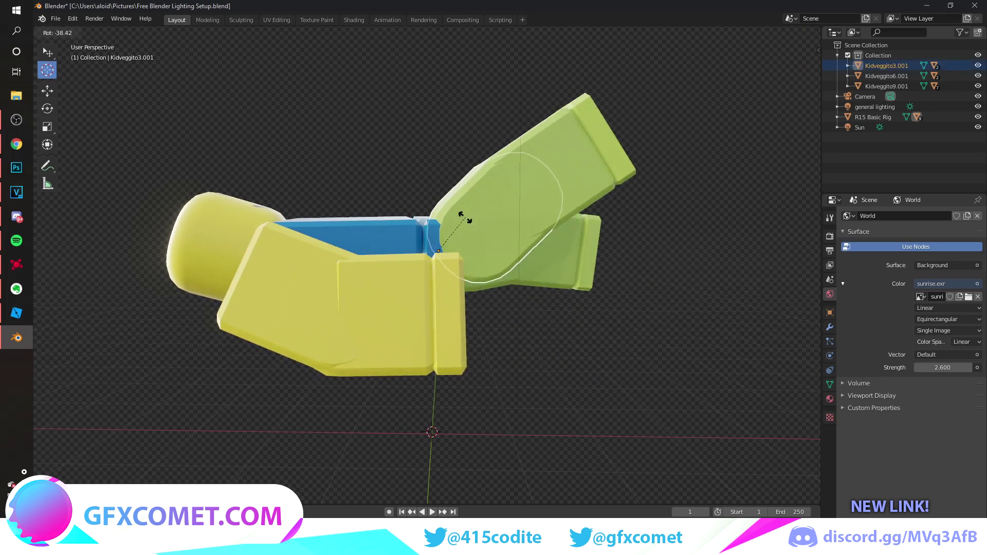
pyautogui.click(482, 218)
pyautogui.click(483, 218)
pyautogui.press('r')
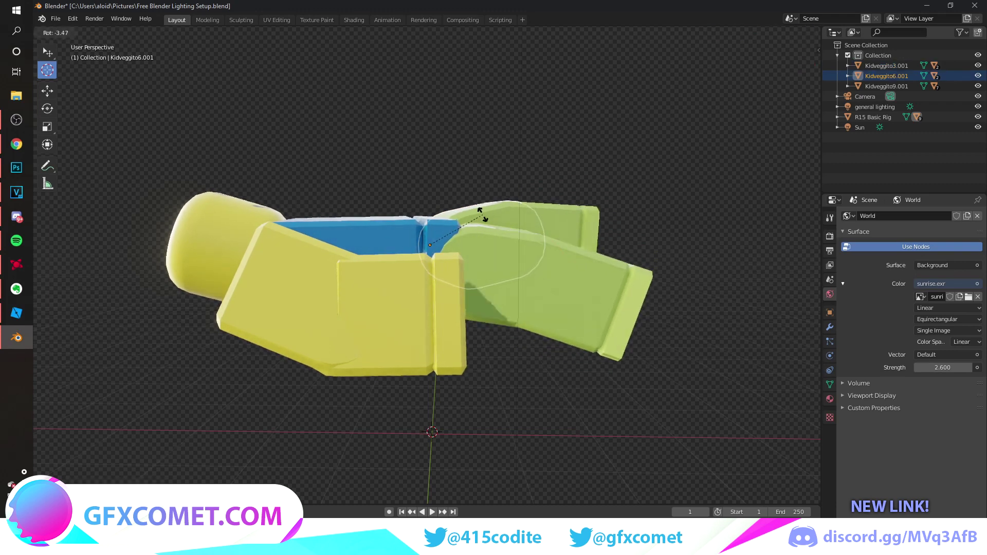
pyautogui.click(482, 215)
# Step: Rotate the character's head 13.5° in the side view
pyautogui.moveTo(382, 251); pyautogui.dragTo(267, 220)
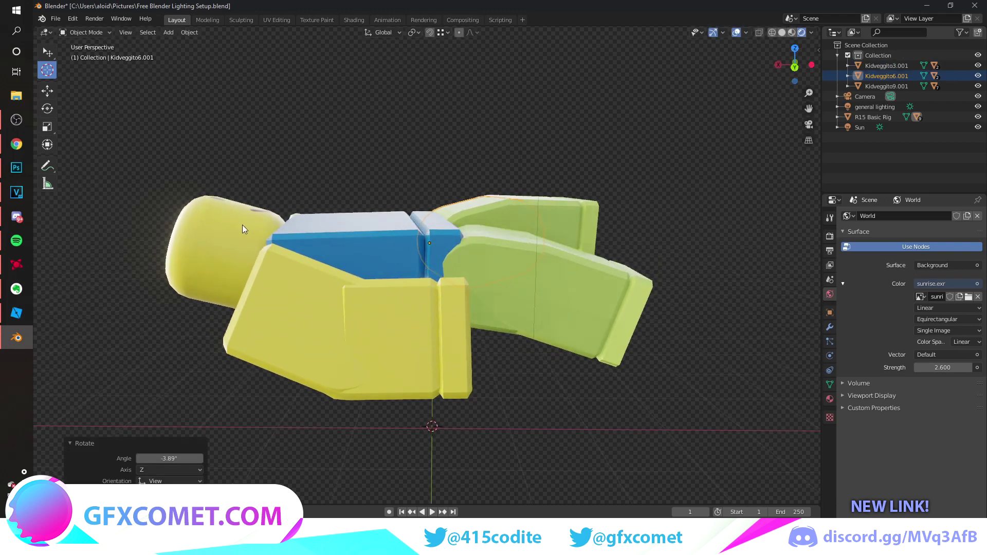
pyautogui.click(243, 225)
pyautogui.press('r')
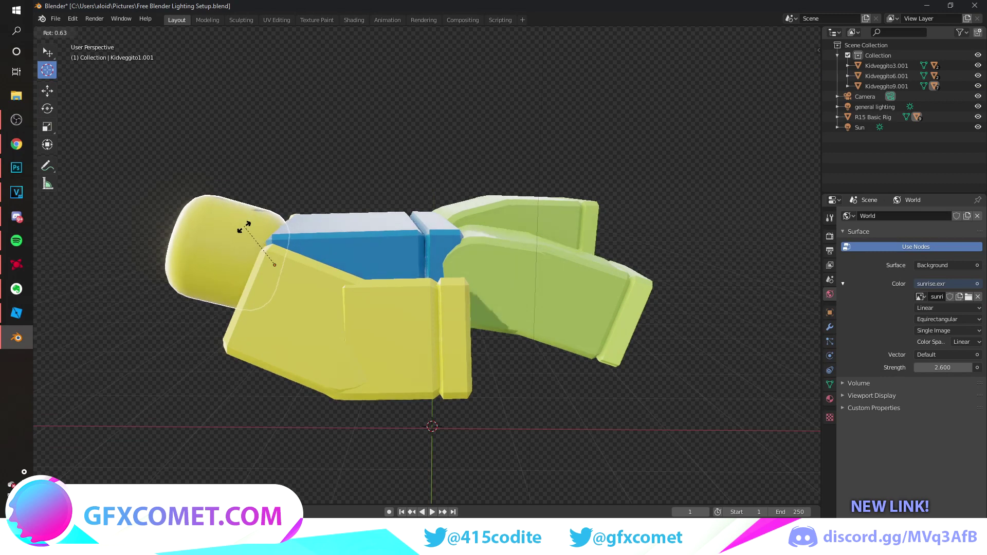
pyautogui.click(256, 224)
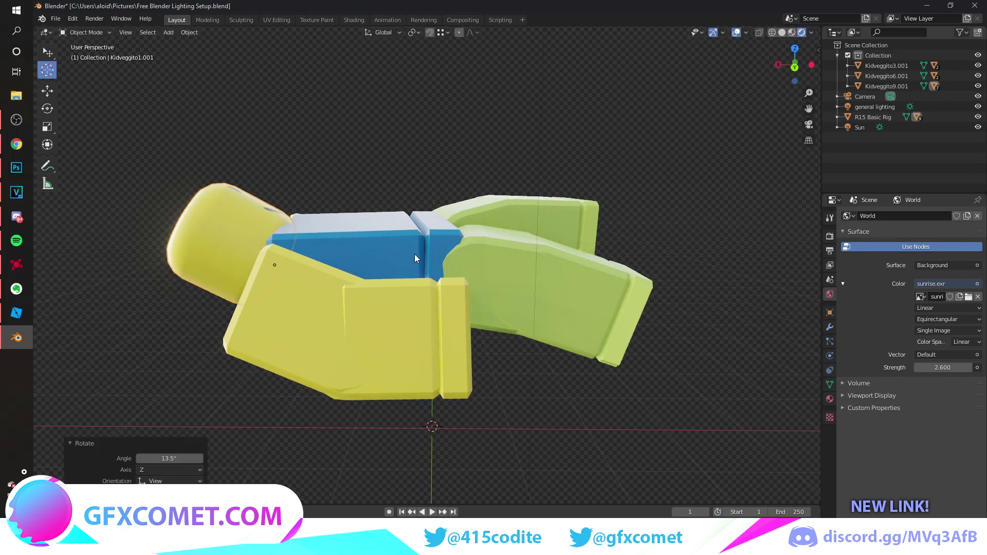
# Step: Rotate the character's far arm by about -20° so its hand lifts above the torso
pyautogui.moveTo(414, 254); pyautogui.dragTo(385, 278)
pyautogui.click(327, 192)
pyautogui.press('r')
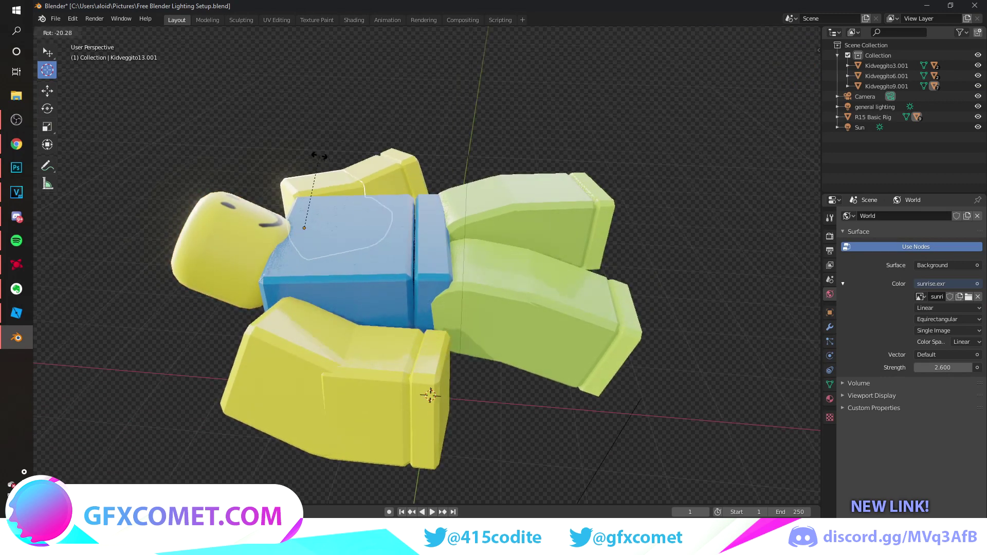
pyautogui.click(318, 156)
# Step: Tilt the head back again and shift it about 0.04 m along X and -0.05 m along Z against the neck
pyautogui.moveTo(397, 234)
pyautogui.mouseDown()
pyautogui.moveTo(406, 214)
pyautogui.moveTo(389, 231)
pyautogui.mouseUp()
pyautogui.rightClick(242, 210)
pyautogui.press('r')
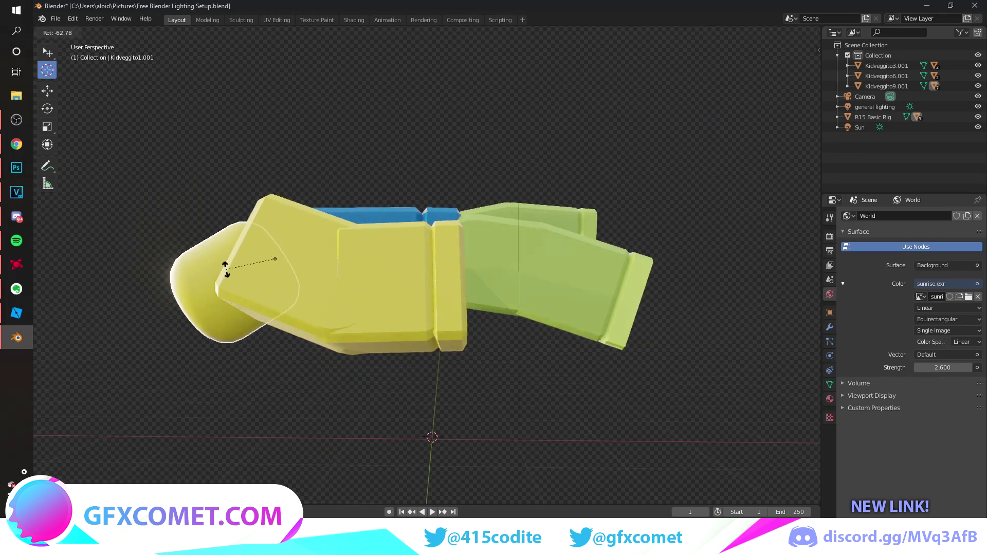
pyautogui.click(232, 251)
pyautogui.rightClick(441, 170)
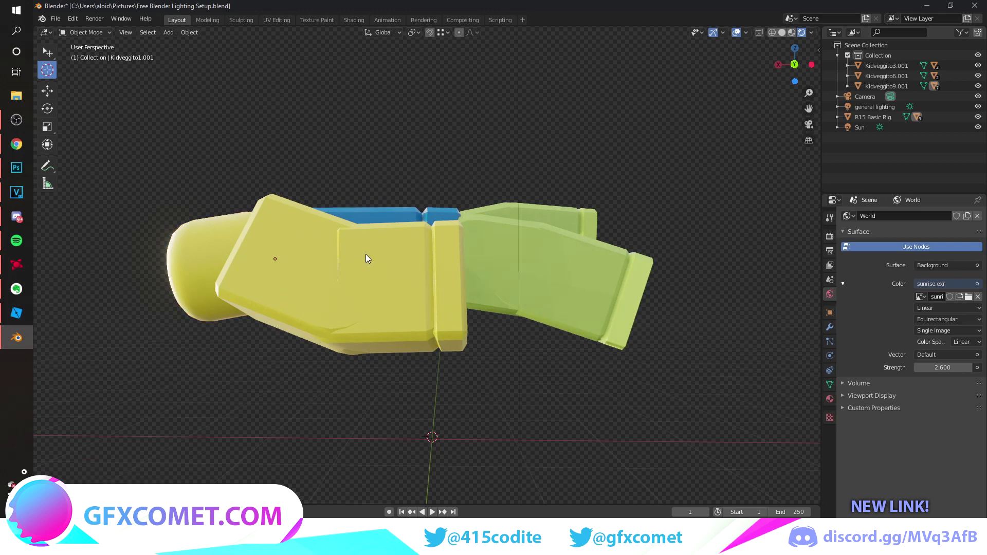
pyautogui.moveTo(366, 254); pyautogui.dragTo(388, 249)
pyautogui.rightClick(308, 259)
pyautogui.press('r')
pyautogui.click(335, 252)
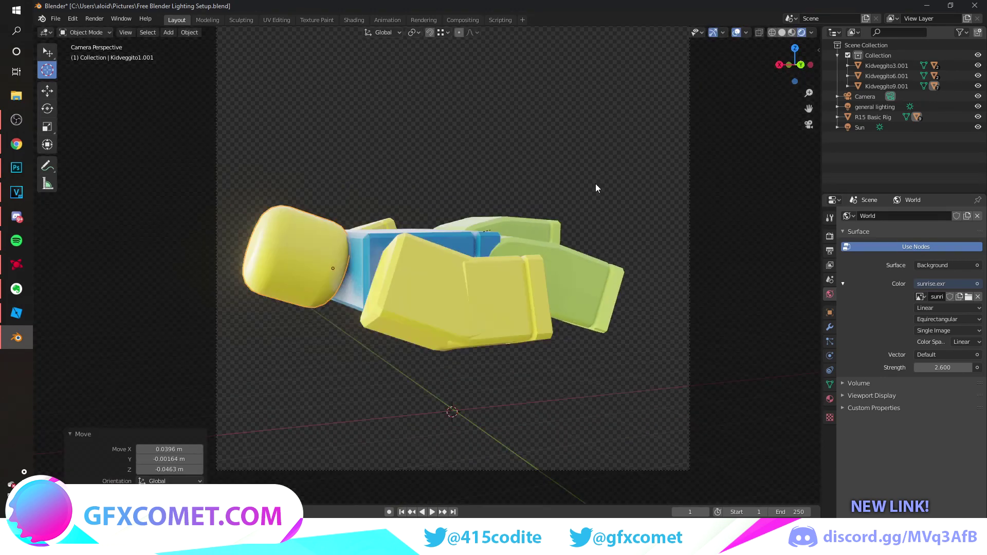
pyautogui.scroll(1, 451, 245)
pyautogui.moveTo(466, 242); pyautogui.dragTo(458, 227)
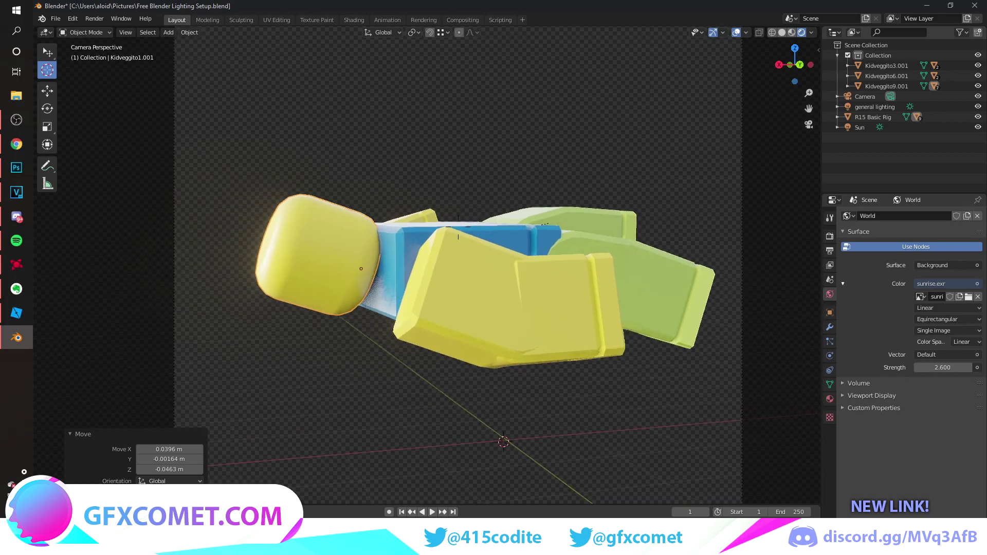
pyautogui.scroll(4, 458, 227)
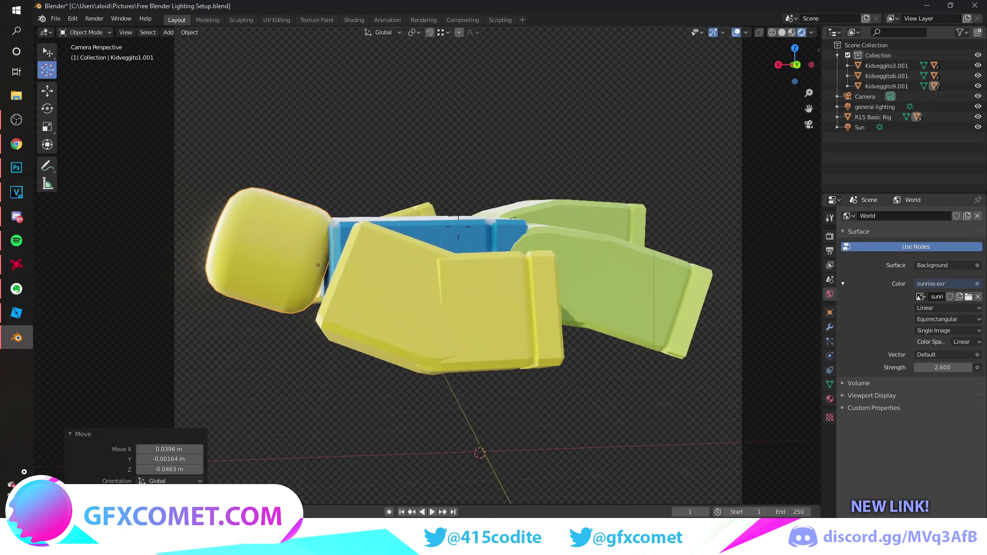
pyautogui.scroll(-3, 458, 226)
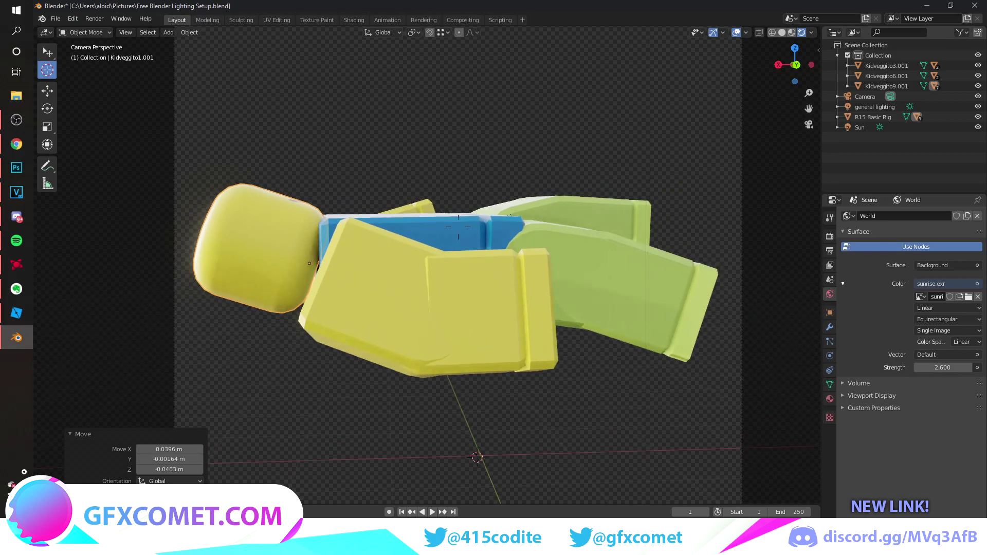
pyautogui.click(96, 19)
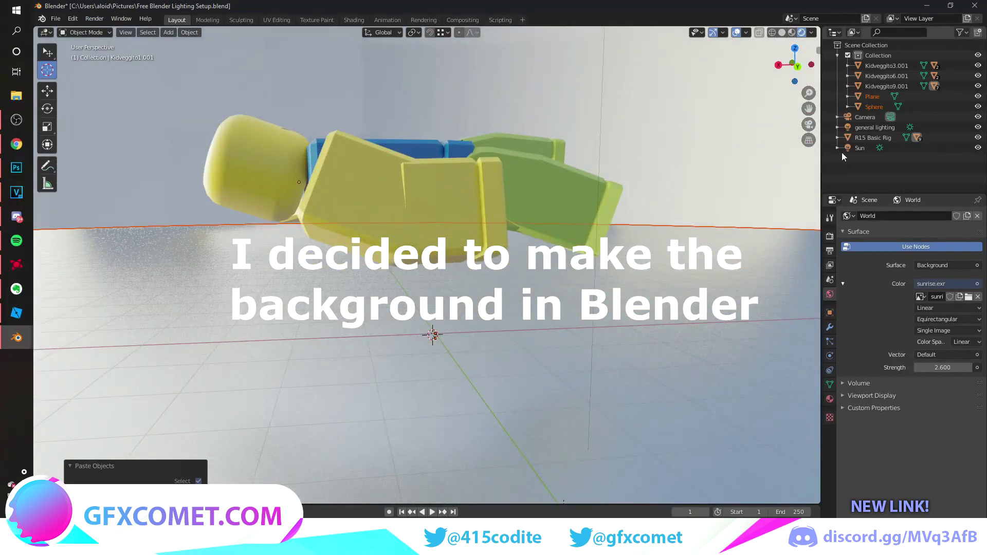
# Step: Darken the floor plane's glossy material color to near black
pyautogui.moveTo(503, 245); pyautogui.dragTo(468, 210)
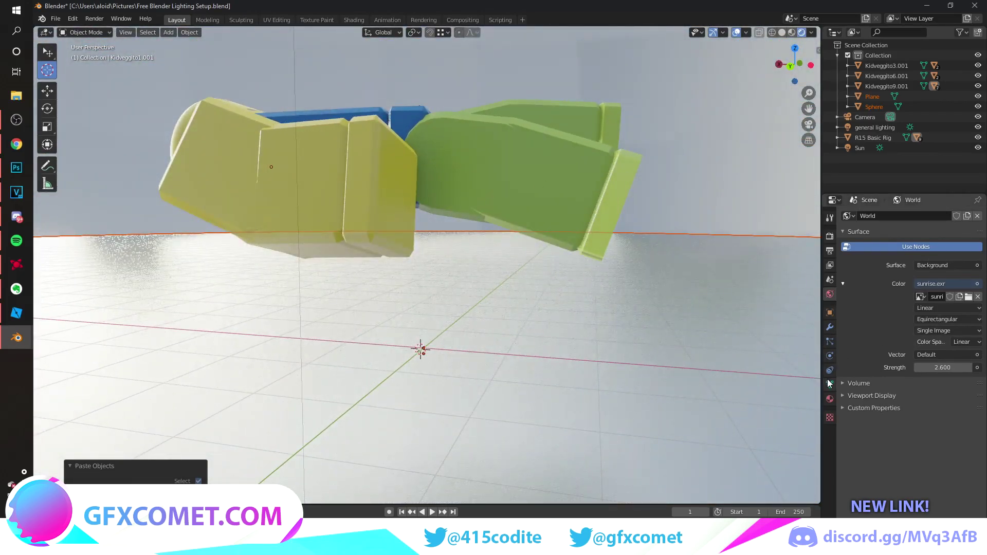
pyautogui.click(829, 399)
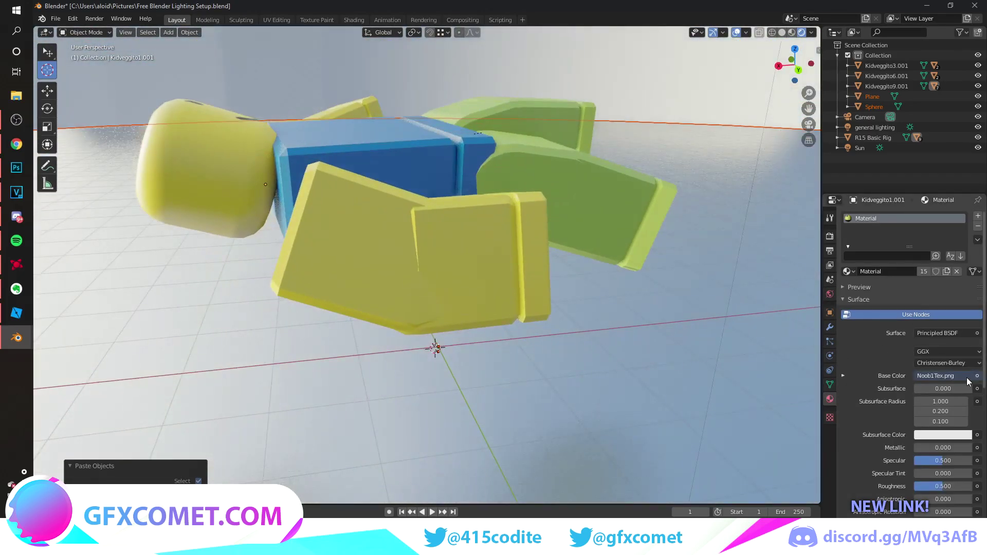
pyautogui.click(874, 107)
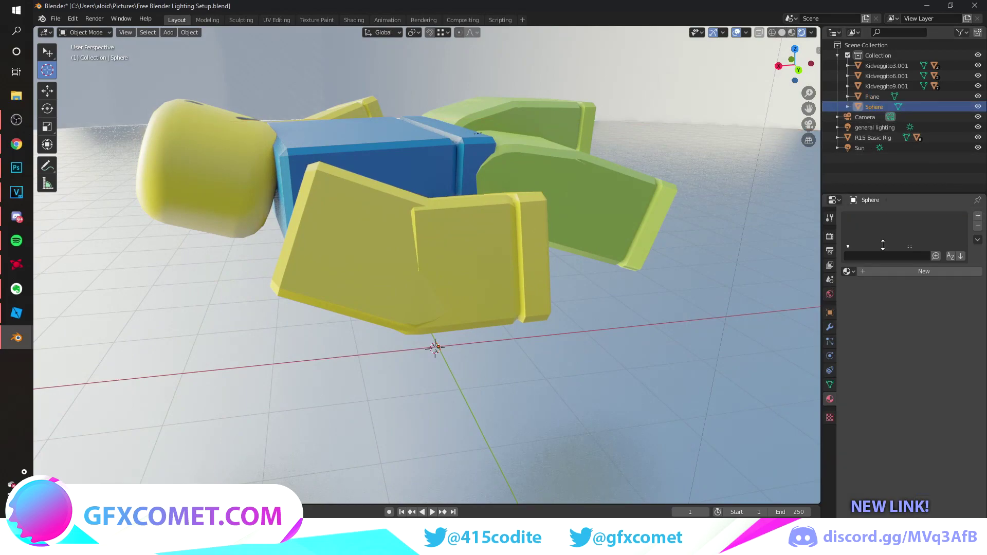
pyautogui.click(872, 98)
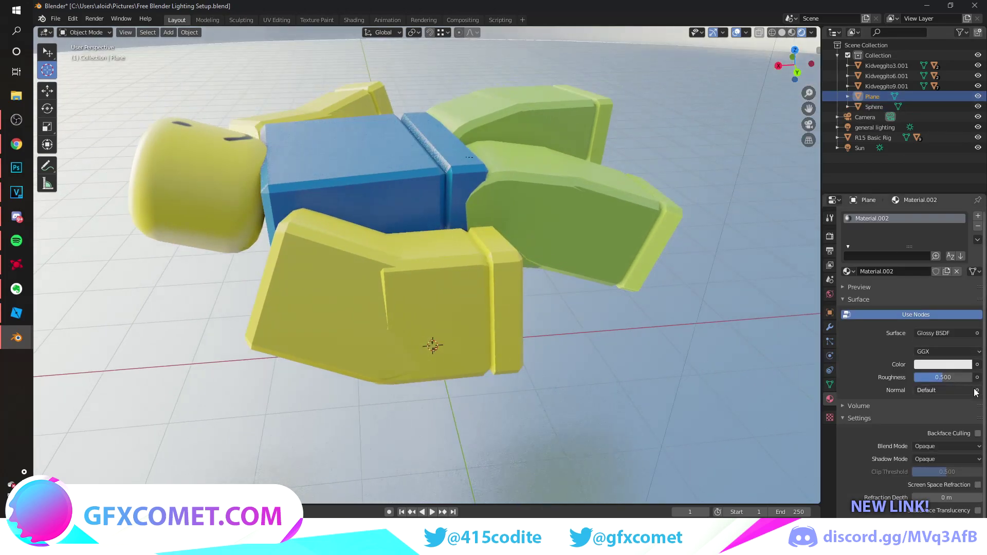
pyautogui.click(941, 364)
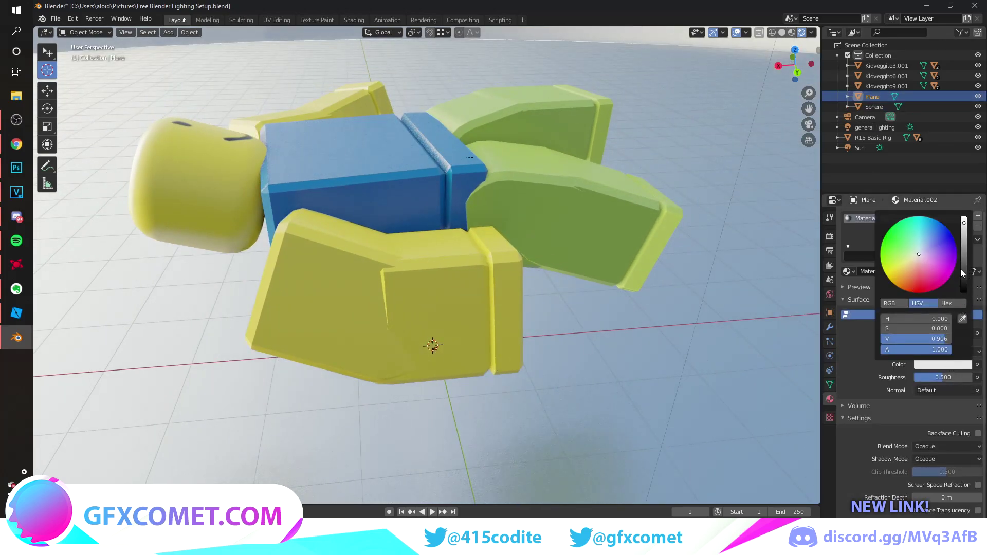
pyautogui.moveTo(961, 270)
pyautogui.mouseDown()
pyautogui.moveTo(963, 280)
pyautogui.moveTo(963, 247)
pyautogui.moveTo(963, 281)
pyautogui.mouseUp()
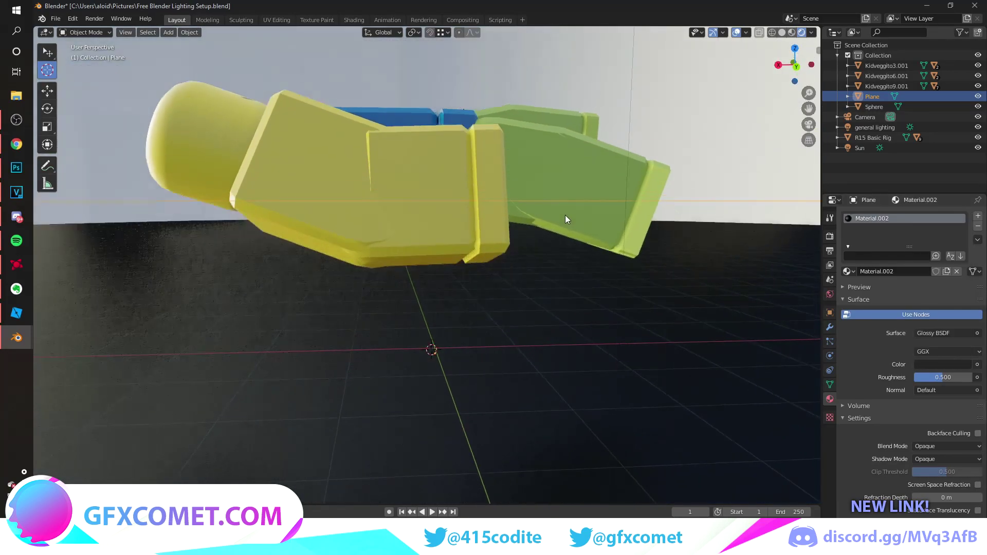
# Step: Give the background sphere a new material with a near-black base color
pyautogui.click(738, 128)
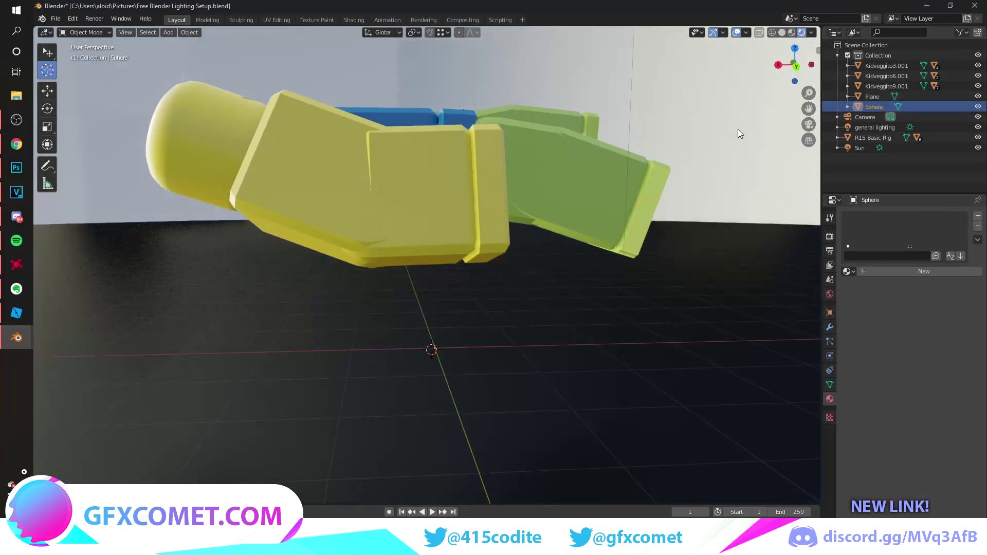
pyautogui.click(937, 272)
pyautogui.click(943, 376)
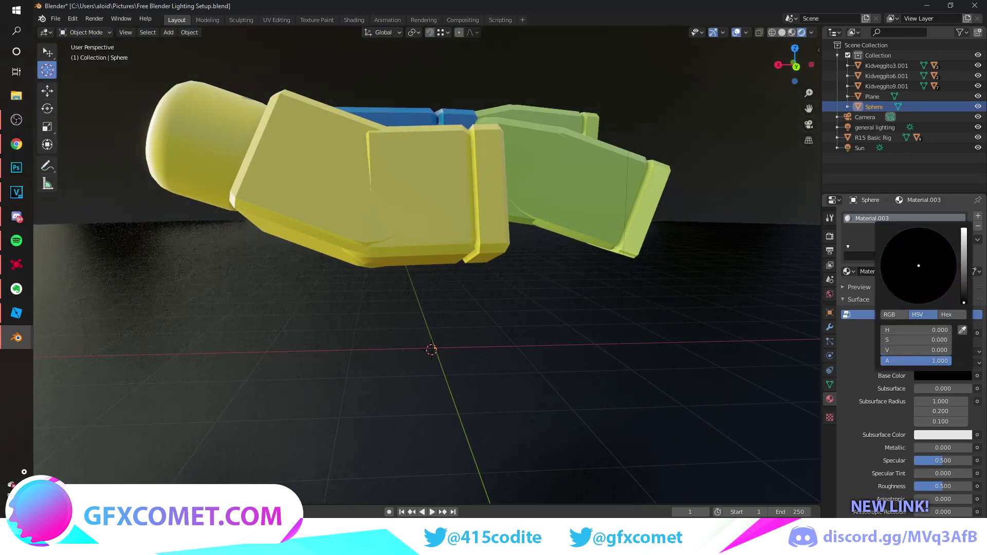
pyautogui.moveTo(964, 303)
pyautogui.mouseDown()
pyautogui.moveTo(964, 283)
pyautogui.moveTo(964, 298)
pyautogui.mouseUp()
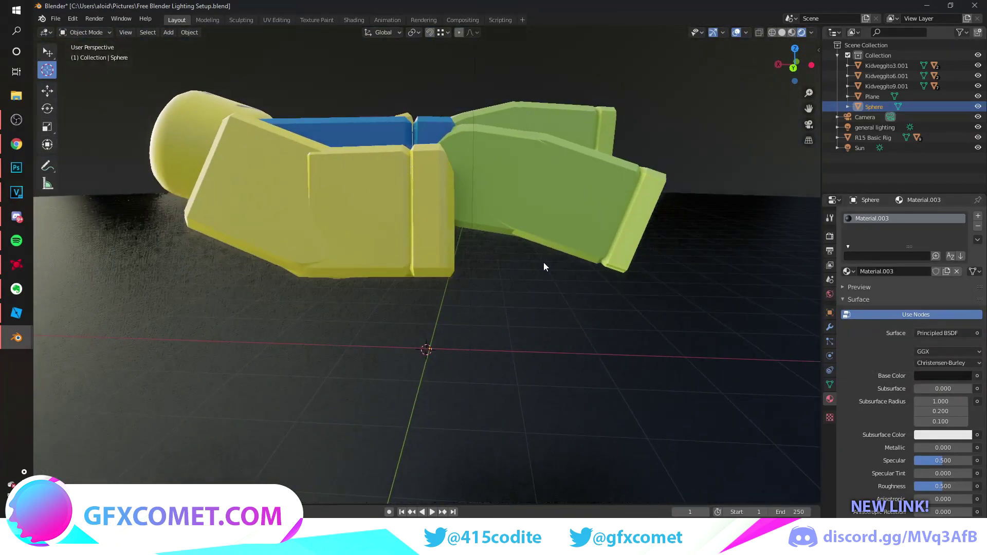
# Step: Set the background sphere's material to metallic 0.609, specular 0.700 and roughness 0.657
pyautogui.moveTo(544, 263); pyautogui.dragTo(547, 254)
pyautogui.scroll(-2, 529, 254)
pyautogui.scroll(1, 538, 284)
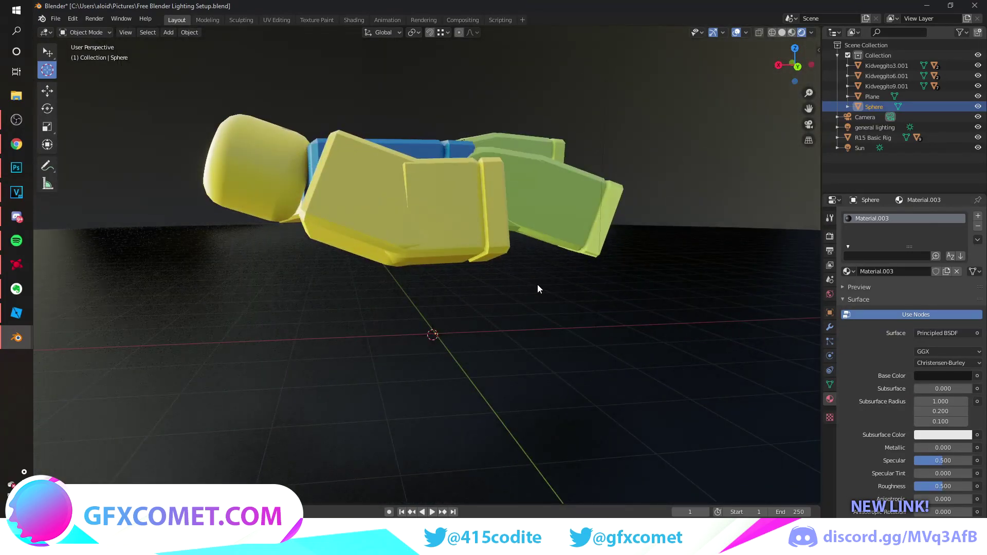
pyautogui.moveTo(538, 285); pyautogui.dragTo(457, 194)
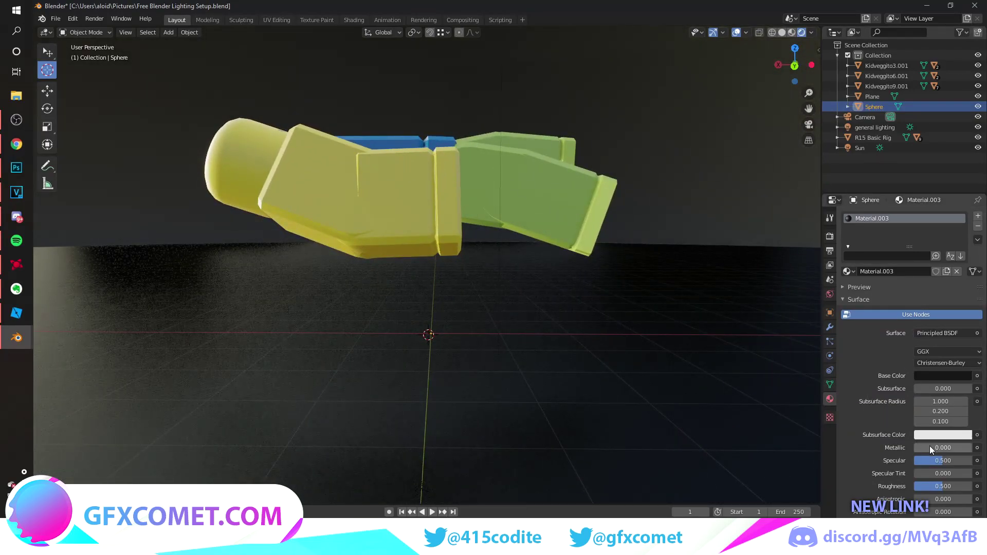
pyautogui.moveTo(930, 446); pyautogui.dragTo(948, 445)
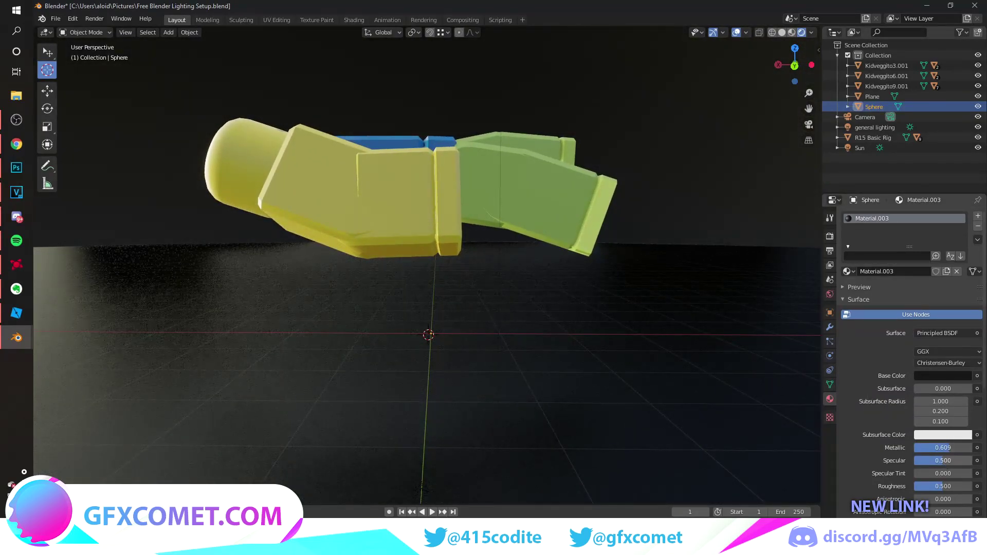
pyautogui.moveTo(948, 486)
pyautogui.mouseDown()
pyautogui.moveTo(919, 486)
pyautogui.moveTo(943, 486)
pyautogui.mouseUp()
pyautogui.click(669, 368)
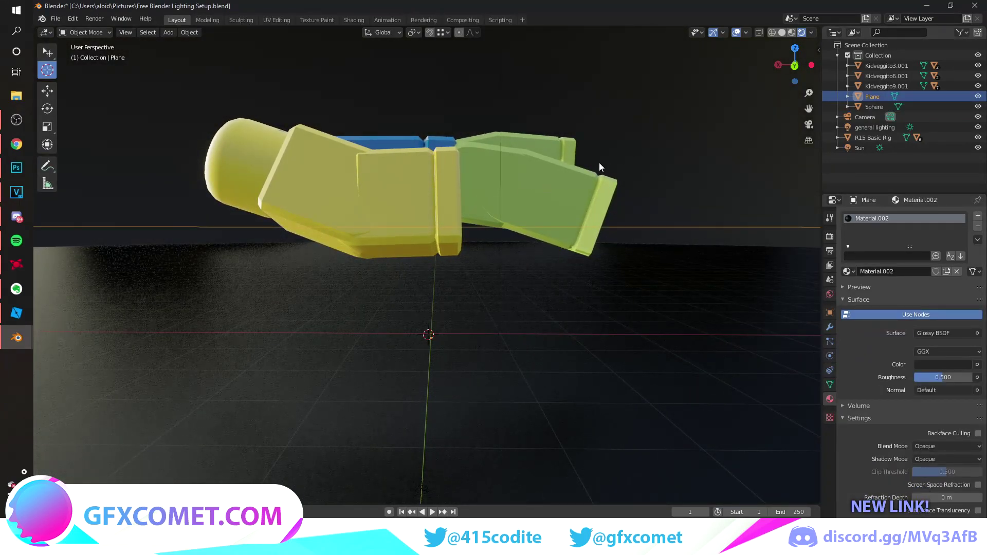
pyautogui.click(660, 183)
# Step: Add a cube beneath the character and scale it uniformly to about 0.337
pyautogui.scroll(-2, 480, 289)
pyautogui.hotkey('shift', 'a')
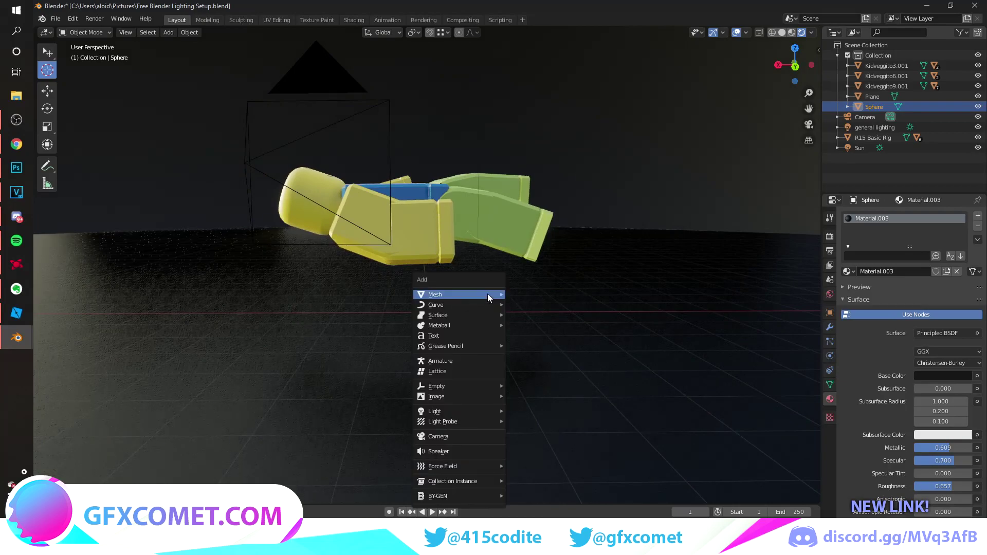
pyautogui.moveTo(488, 295)
pyautogui.click(552, 302)
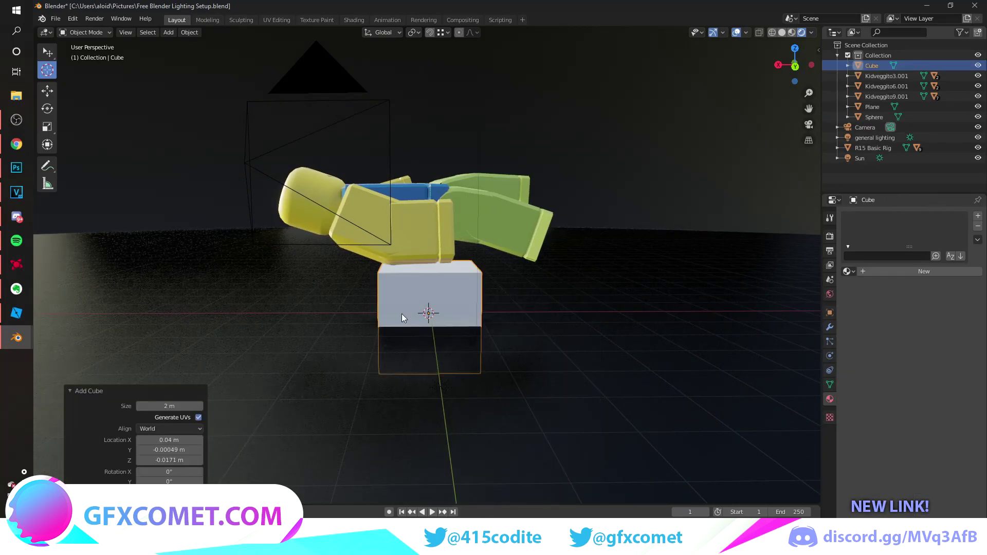
pyautogui.moveTo(402, 313)
pyautogui.mouseDown()
pyautogui.moveTo(454, 285)
pyautogui.moveTo(462, 295)
pyautogui.moveTo(396, 302)
pyautogui.moveTo(461, 295)
pyautogui.moveTo(421, 310)
pyautogui.mouseUp()
pyautogui.press('s')
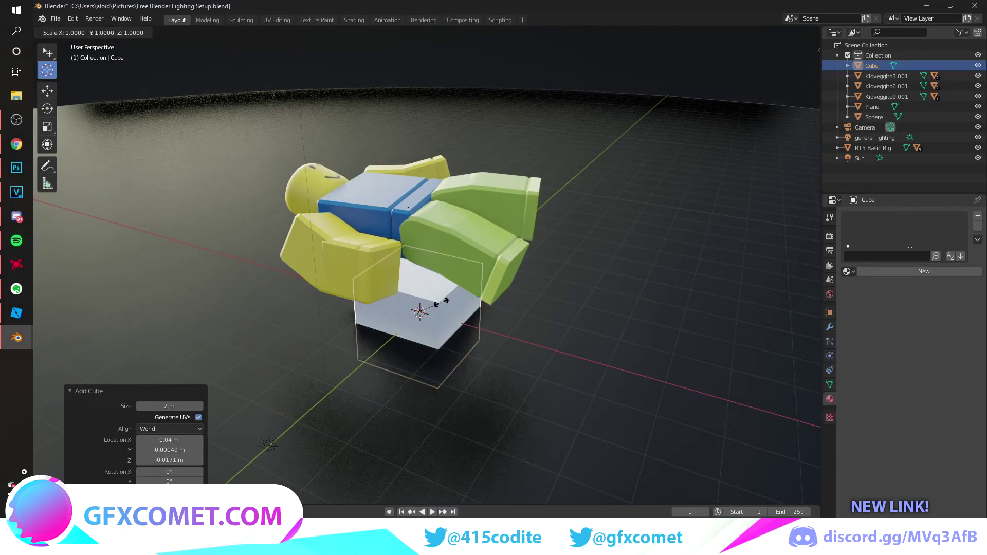
pyautogui.click(425, 308)
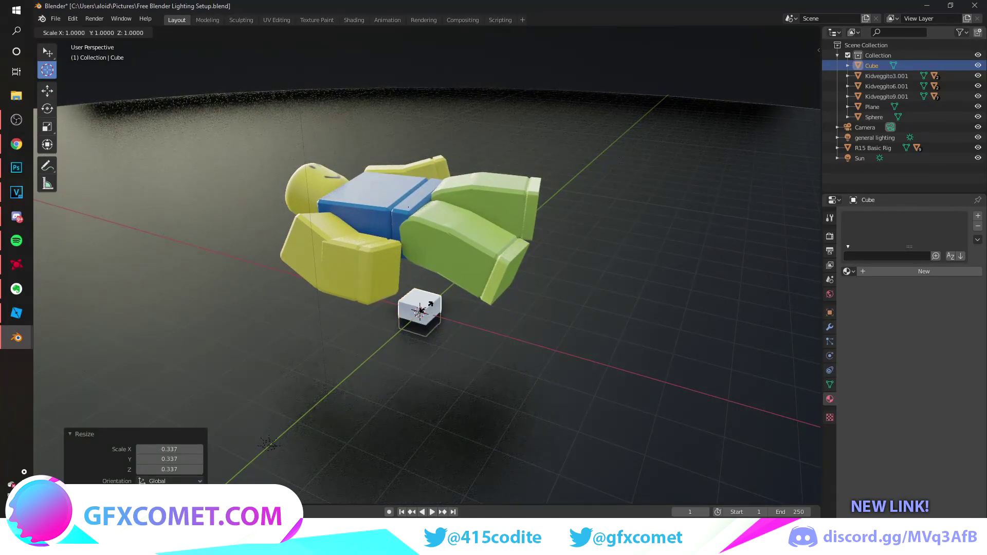
# Step: Stretch the cube by about 13.68 along Z into a column, and enlarge it uniformly by about 1.175
pyautogui.press('y')
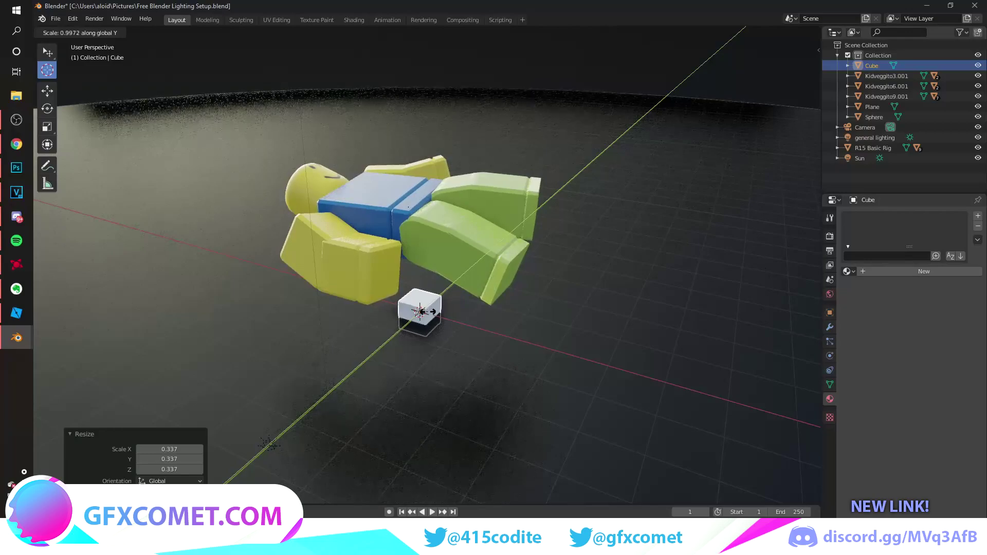
pyautogui.press('z')
pyautogui.click(446, 179)
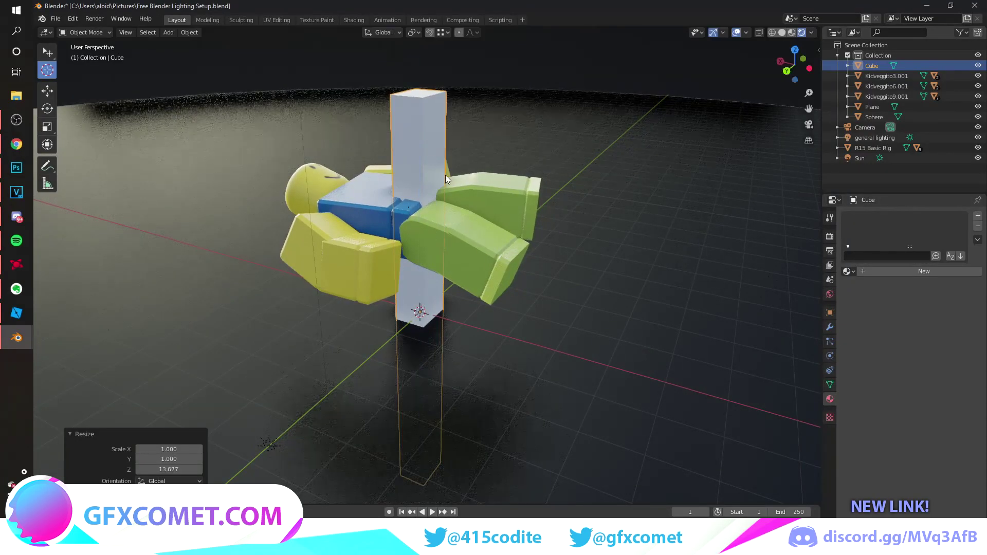
pyautogui.press('s')
pyautogui.click(470, 156)
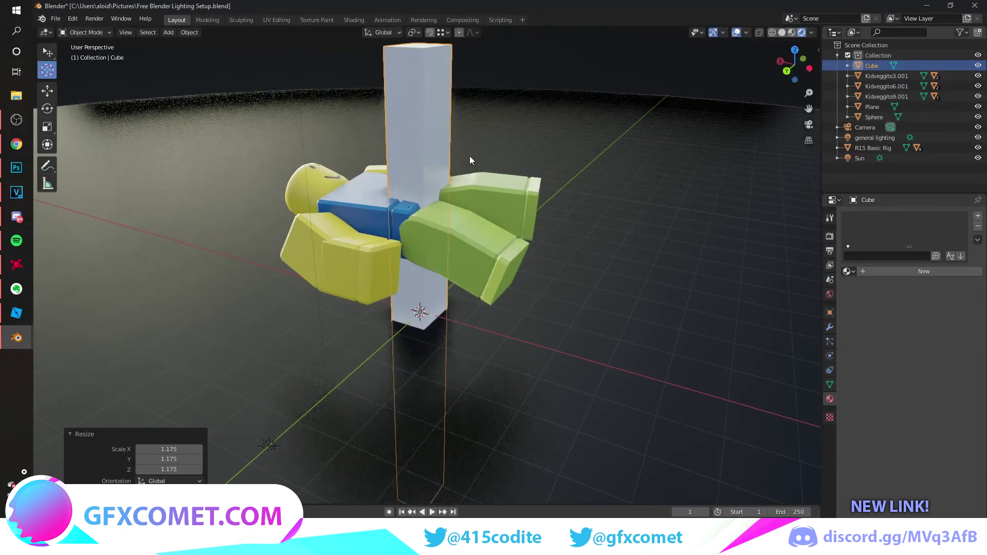
# Step: Slim the column by scaling it to about 0.737 along Y and narrowing it along X
pyautogui.press('s')
pyautogui.press('y')
pyautogui.click(433, 193)
pyautogui.press('s')
pyautogui.press('x')
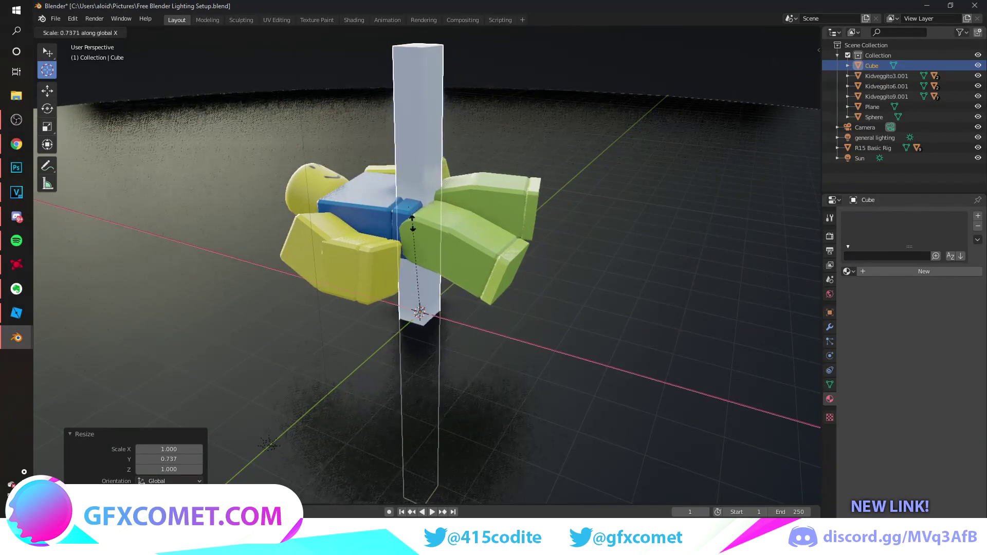
pyautogui.click(424, 230)
# Step: Raise the column about 4.62 m along Z and move it about -11.8 m along Y, behind the character
pyautogui.moveTo(447, 282); pyautogui.dragTo(466, 254)
pyautogui.press('g')
pyautogui.press('z')
pyautogui.click(455, 30)
pyautogui.press('g')
pyautogui.press('y')
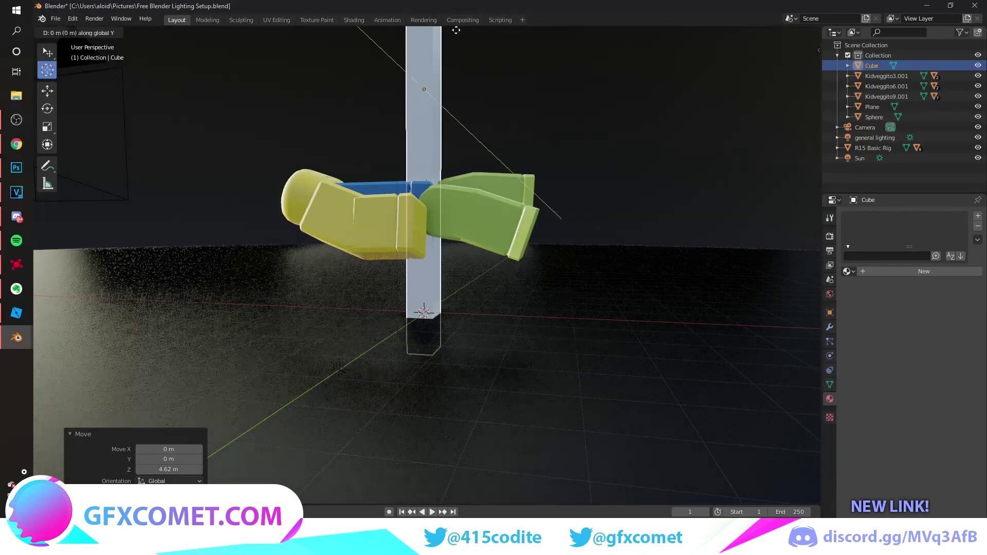
pyautogui.click(478, 148)
pyautogui.moveTo(462, 186); pyautogui.dragTo(477, 186)
pyautogui.scroll(1, 474, 188)
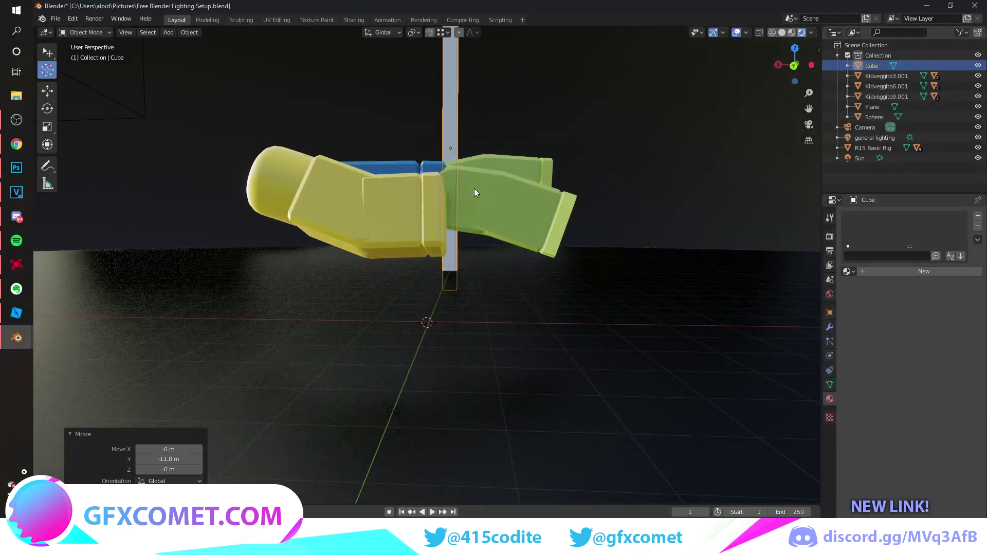
# Step: Lengthen the column by about 1.515 along Z and raise it until its base meets the floor
pyautogui.press('s')
pyautogui.press('z')
pyautogui.click(476, 211)
pyautogui.press('g')
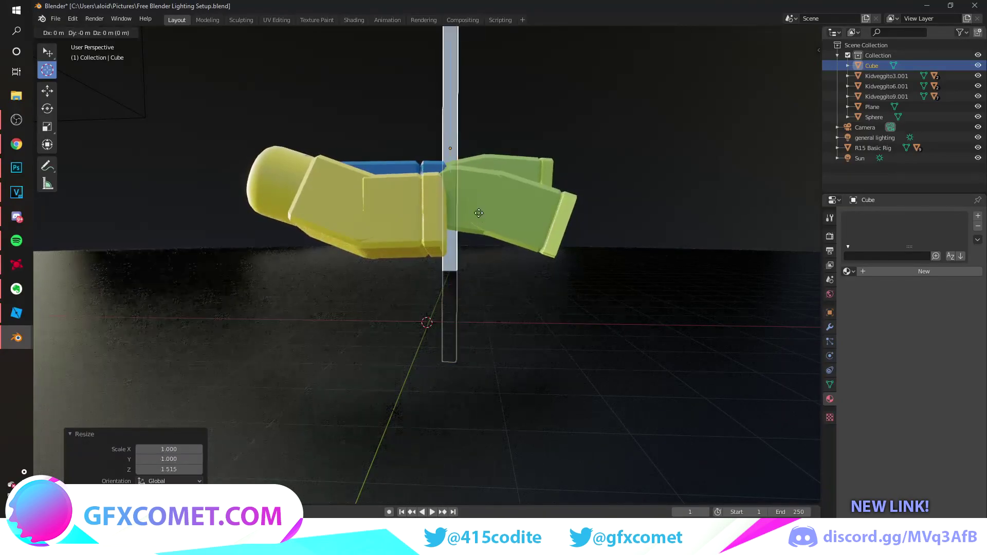
pyautogui.rightClick(479, 212)
# Step: Give the column a new Emission material in blue with a strength of 33.2
pyautogui.click(904, 271)
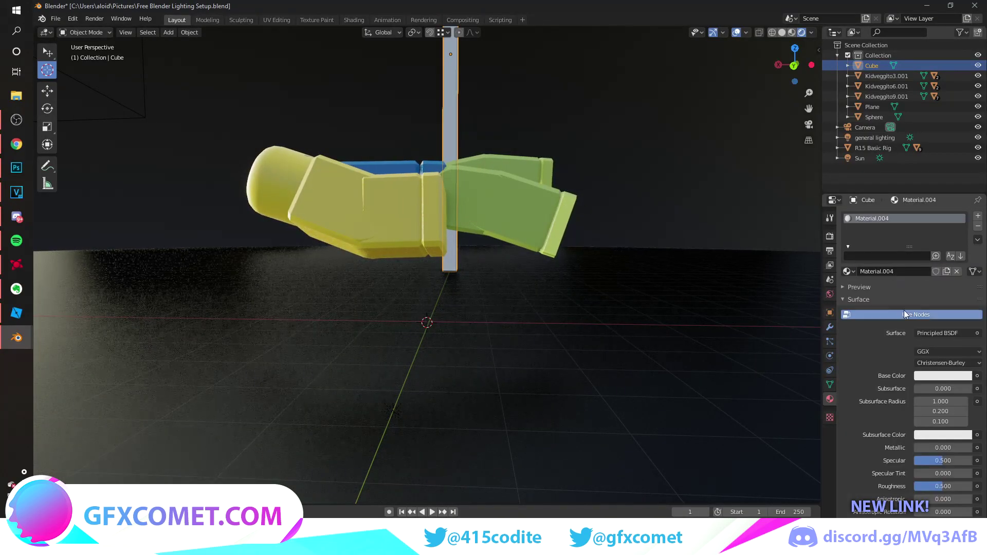
pyautogui.click(951, 336)
pyautogui.click(858, 129)
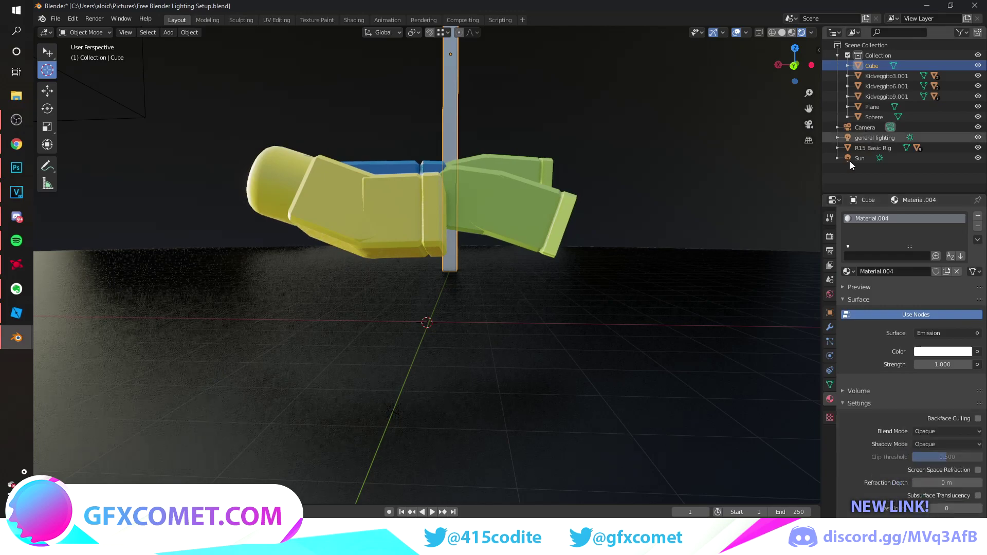
pyautogui.moveTo(940, 364); pyautogui.dragTo(972, 365)
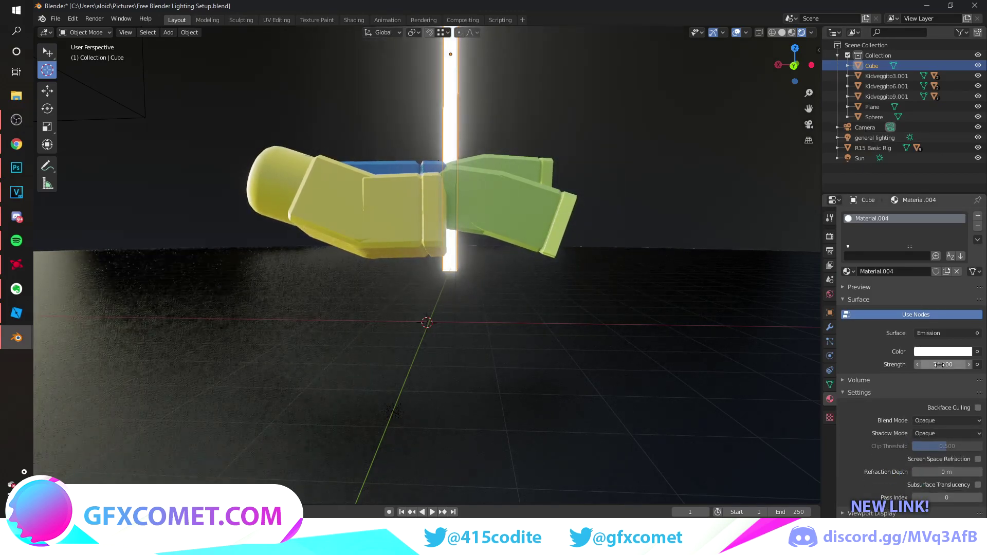
pyautogui.click(943, 352)
pyautogui.click(942, 211)
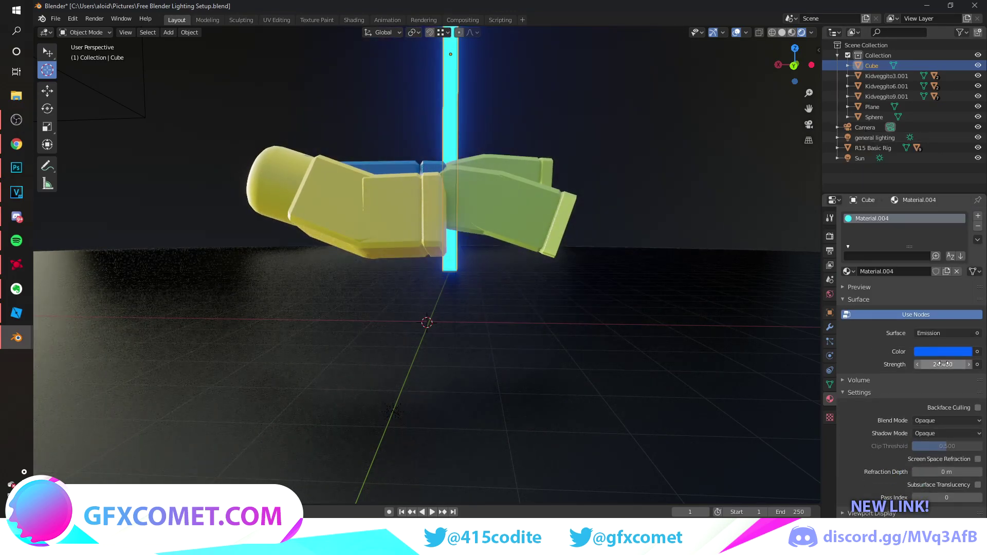
pyautogui.moveTo(939, 364)
pyautogui.mouseDown()
pyautogui.moveTo(970, 365)
pyautogui.moveTo(958, 365)
pyautogui.mouseUp()
# Step: Duplicate the glowing column and move the copy along X to the character's head side
pyautogui.moveTo(463, 224); pyautogui.dragTo(483, 212)
pyautogui.moveTo(376, 183); pyautogui.dragTo(372, 195)
pyautogui.moveTo(465, 192); pyautogui.dragTo(464, 181)
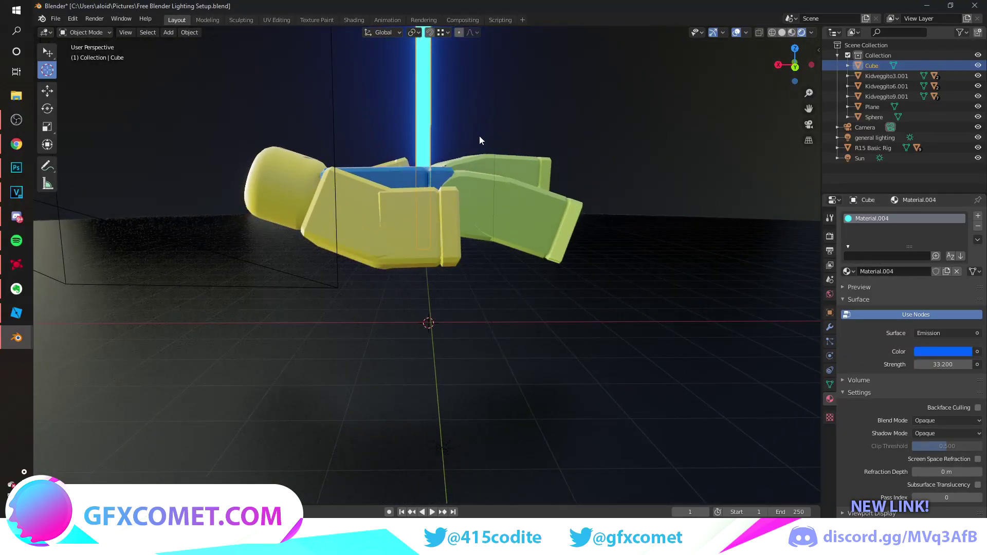
pyautogui.moveTo(479, 134); pyautogui.dragTo(485, 172)
pyautogui.hotkey('shift', 'd')
pyautogui.rightClick(478, 175)
pyautogui.press('g')
pyautogui.press('x')
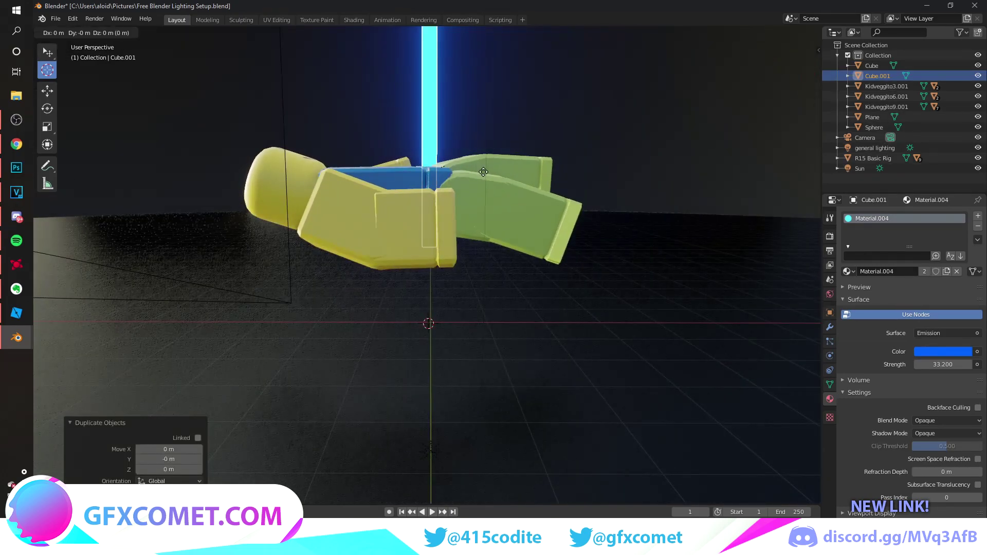
pyautogui.click(307, 197)
# Step: Move the copied column 2.18 m along Y and adjust its position along X beside the character's head
pyautogui.press('g')
pyautogui.press('y')
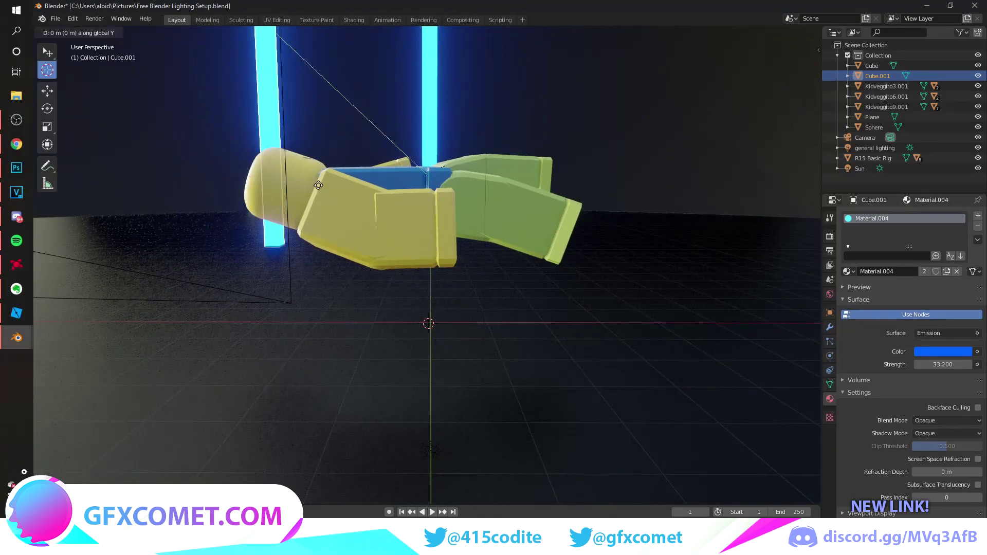
pyautogui.click(279, 191)
pyautogui.press('g')
pyautogui.press('x')
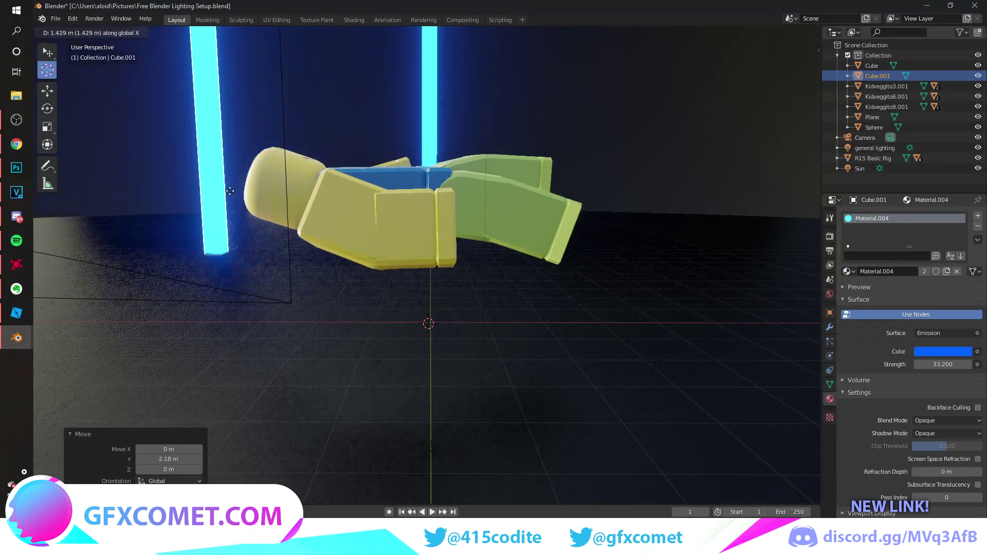
pyautogui.click(320, 188)
# Step: Duplicate the head-side column and move the new copy along X to the character's feet side
pyautogui.hotkey('shift', 'd')
pyautogui.click(320, 187)
pyautogui.press('g')
pyautogui.press('x')
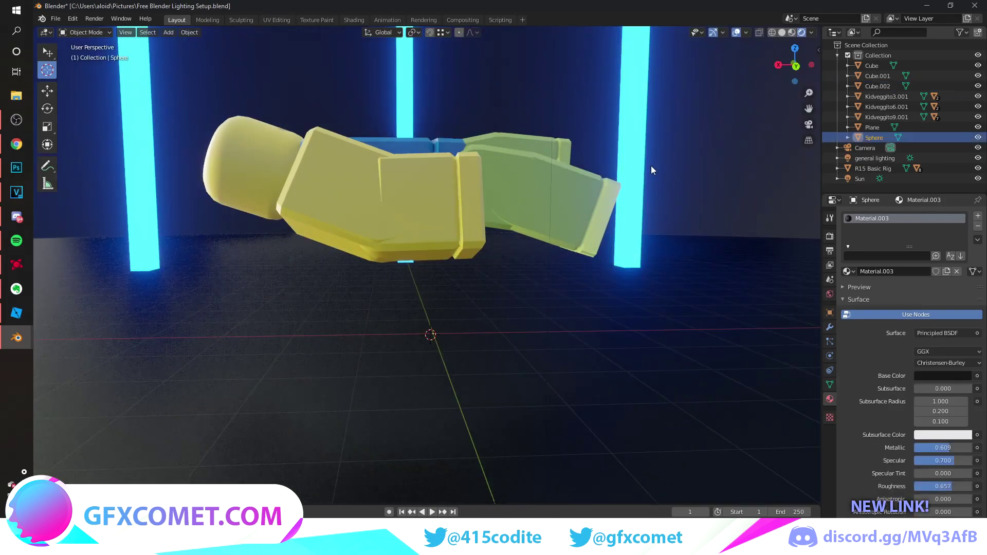
pyautogui.moveTo(479, 201); pyautogui.dragTo(477, 211)
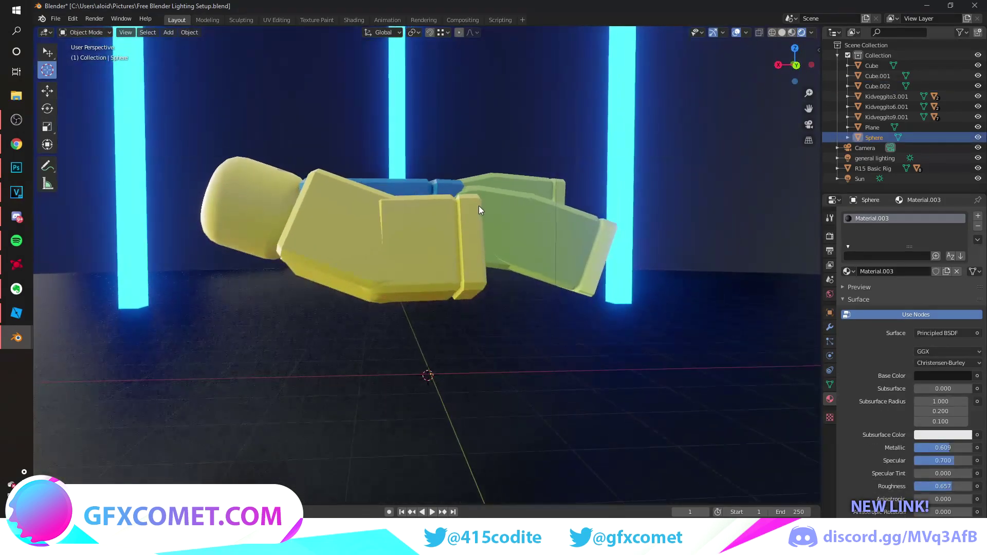
# Step: Look through the camera and set the output resolution to 1920 by 1080 px
pyautogui.press('KP_0')
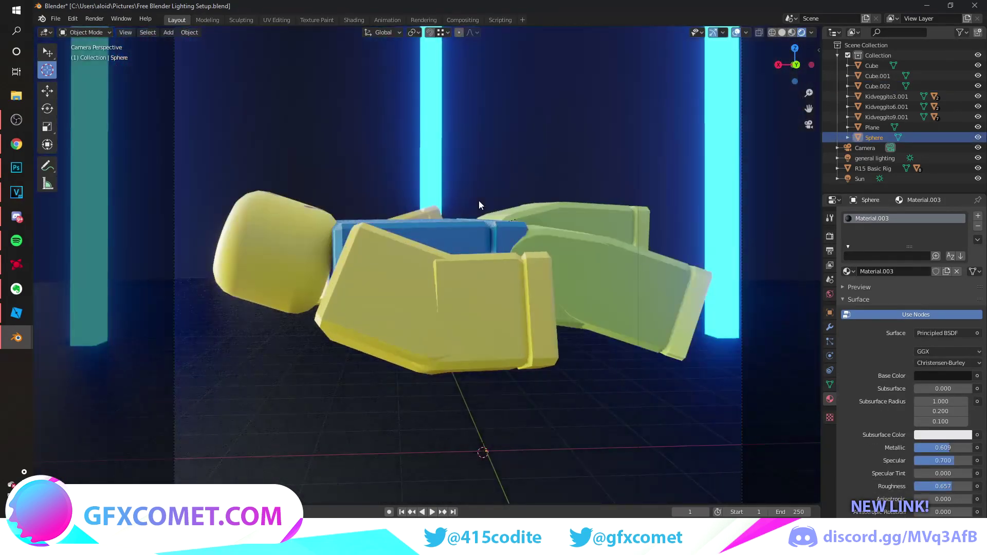
pyautogui.click(830, 237)
pyautogui.click(831, 252)
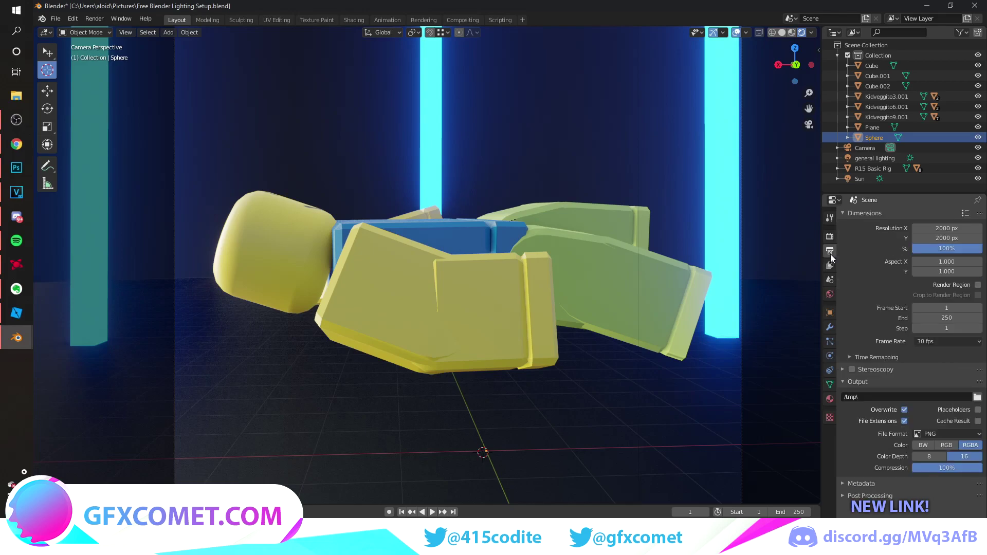
pyautogui.click(939, 227)
pyautogui.write('1920')
pyautogui.press('Tab')
pyautogui.write('1080')
pyautogui.press('Return')
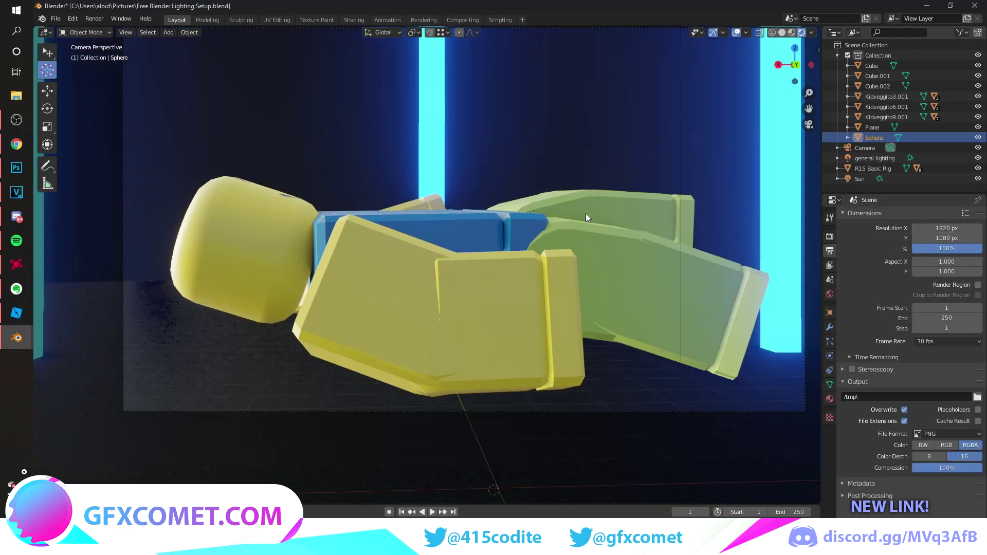
# Step: Reposition the camera with walk navigation to frame the floating character in front of the columns
pyautogui.scroll(4, 596, 216)
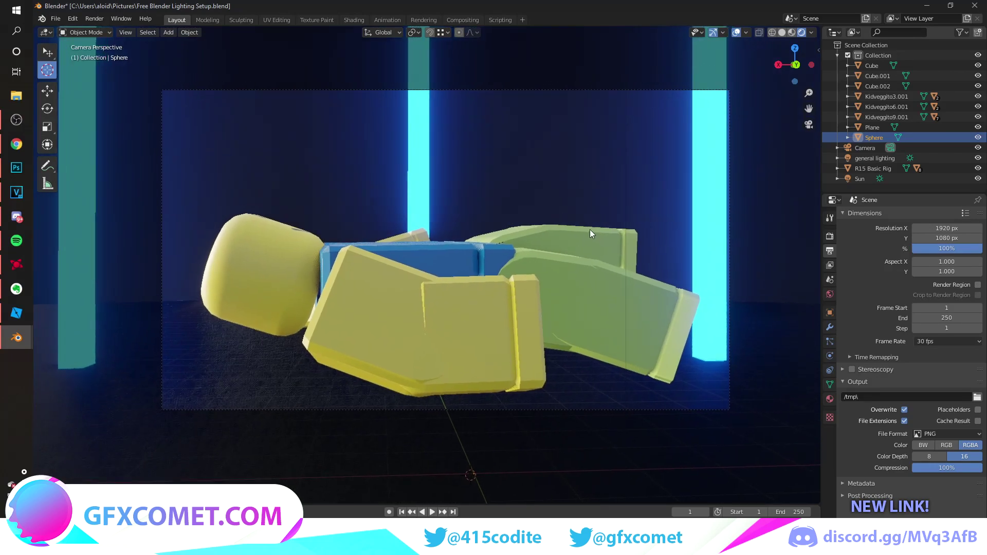
pyautogui.scroll(-5, 565, 246)
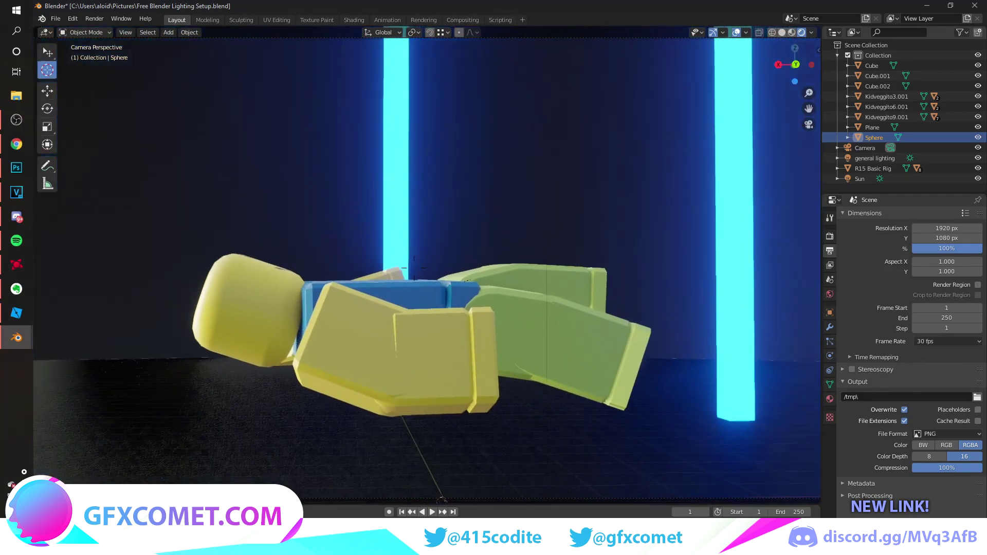
pyautogui.scroll(-4, 414, 267)
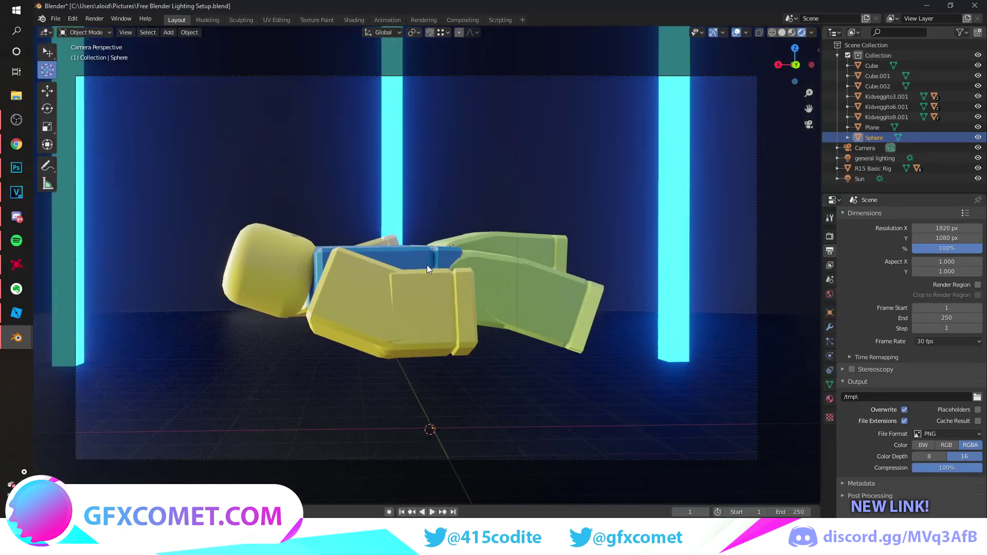
pyautogui.press('w')
pyautogui.press('s')
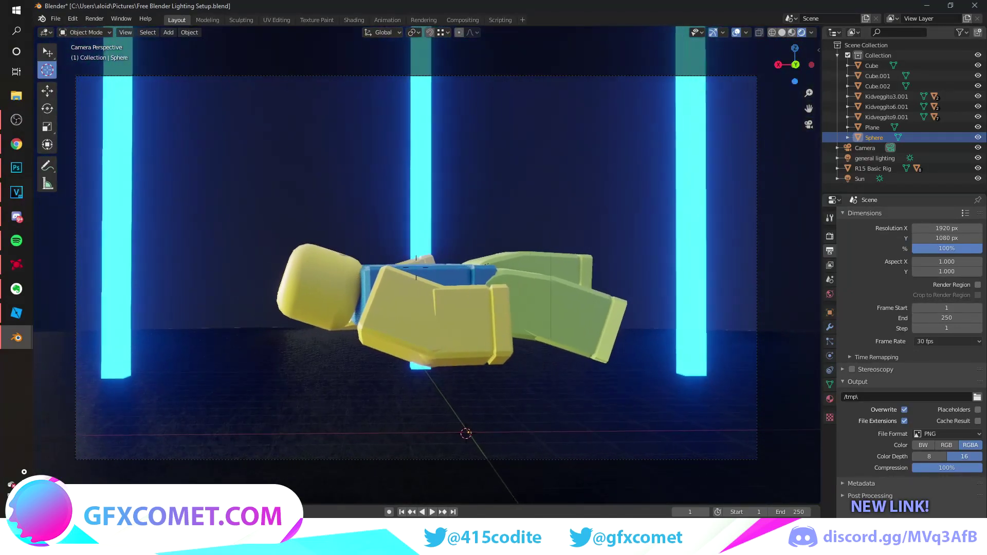
pyautogui.press('w')
pyautogui.scroll(4, 416, 268)
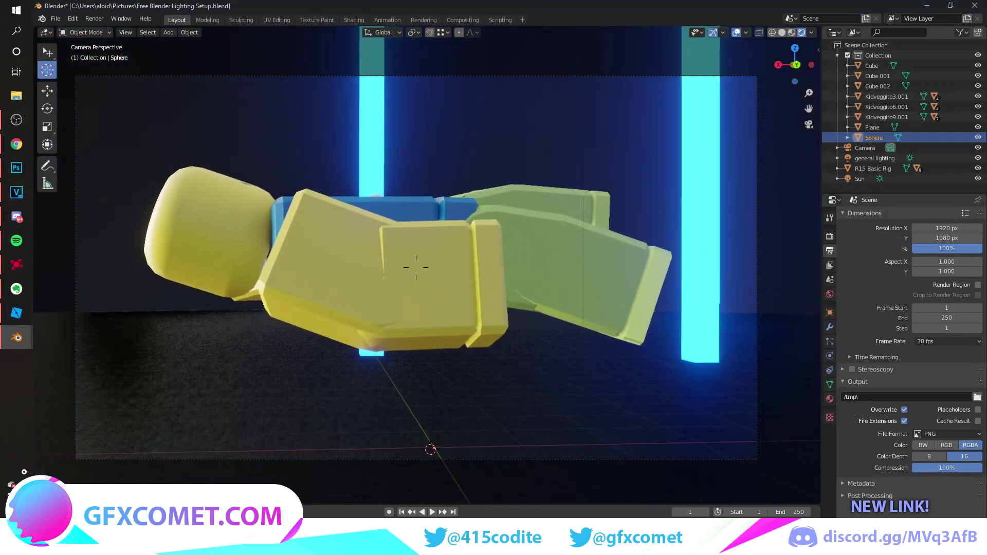
pyautogui.scroll(1, 416, 268)
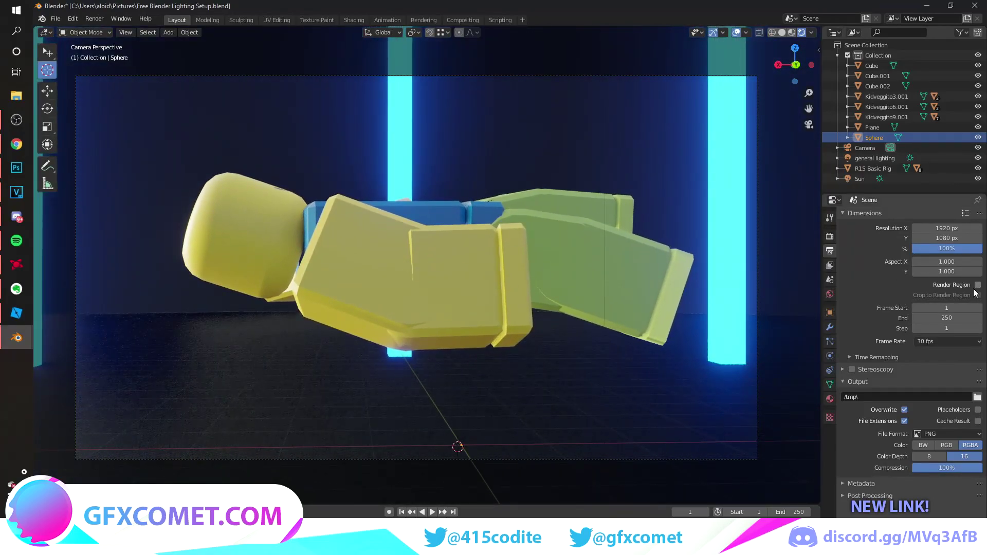
# Step: Set the camera's focal length to 30 mm
pyautogui.click(830, 236)
pyautogui.click(890, 148)
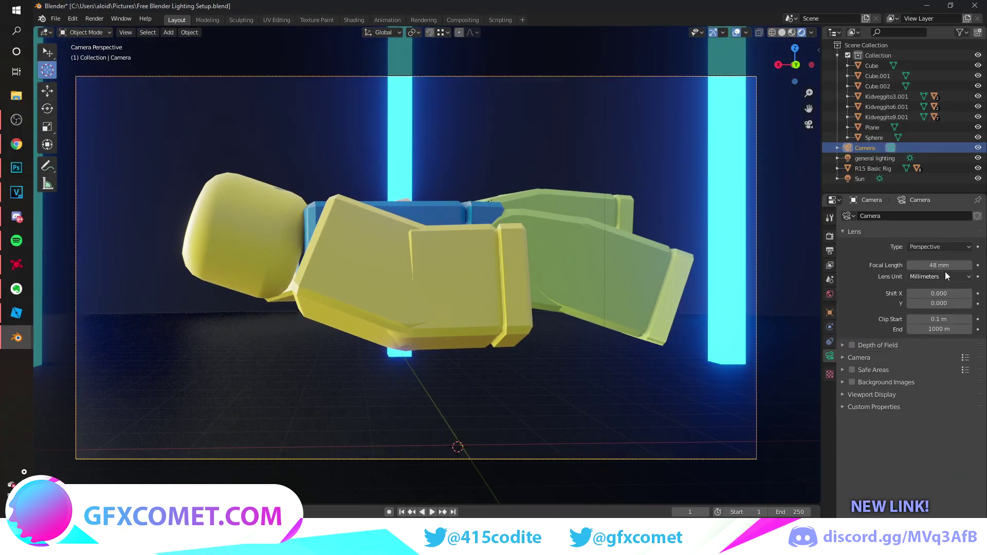
pyautogui.moveTo(946, 265)
pyautogui.mouseDown()
pyautogui.moveTo(911, 265)
pyautogui.moveTo(929, 265)
pyautogui.mouseUp()
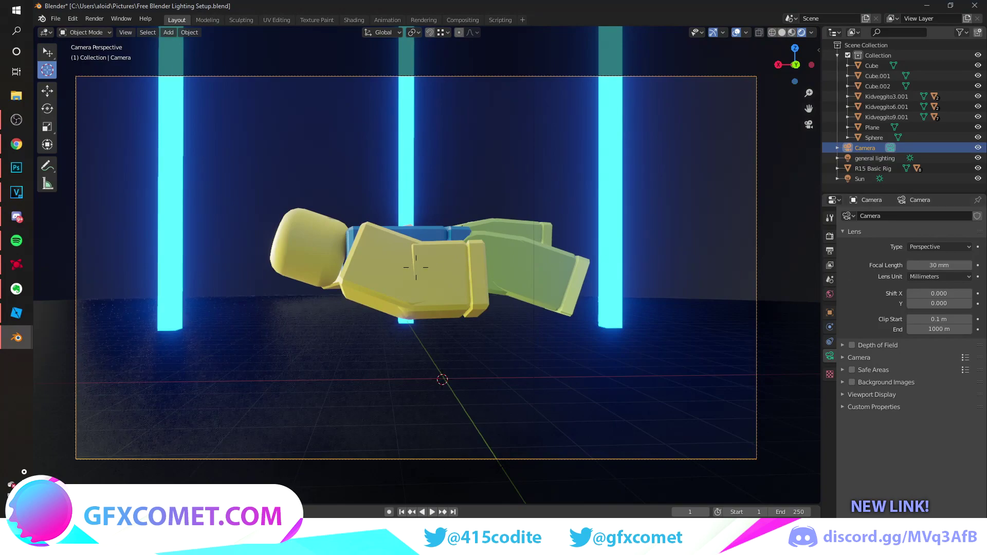
# Step: Move the camera closer, keeping the character and all three columns in frame, and render the image
pyautogui.scroll(3, 416, 268)
pyautogui.press('w')
pyautogui.press('s')
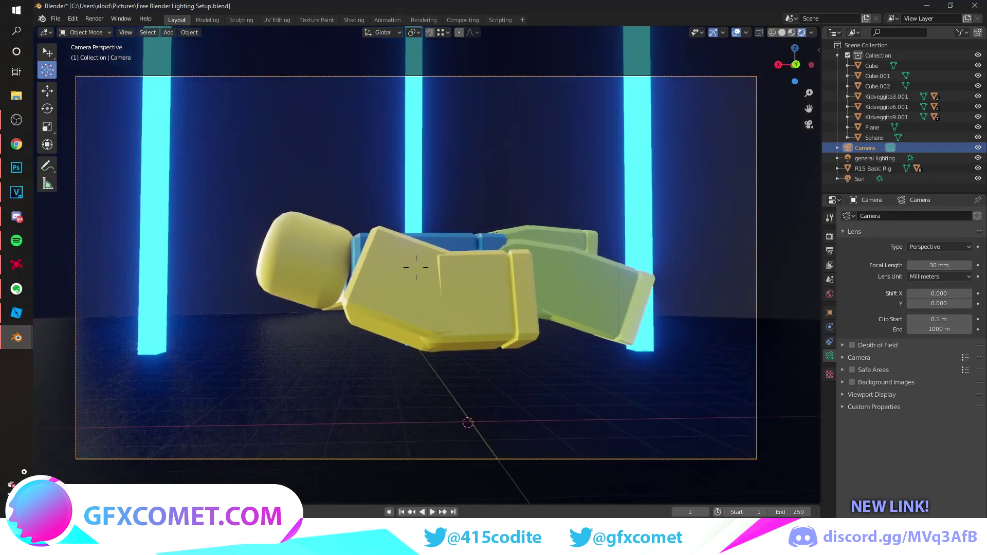
pyautogui.press('d')
pyautogui.press('d')
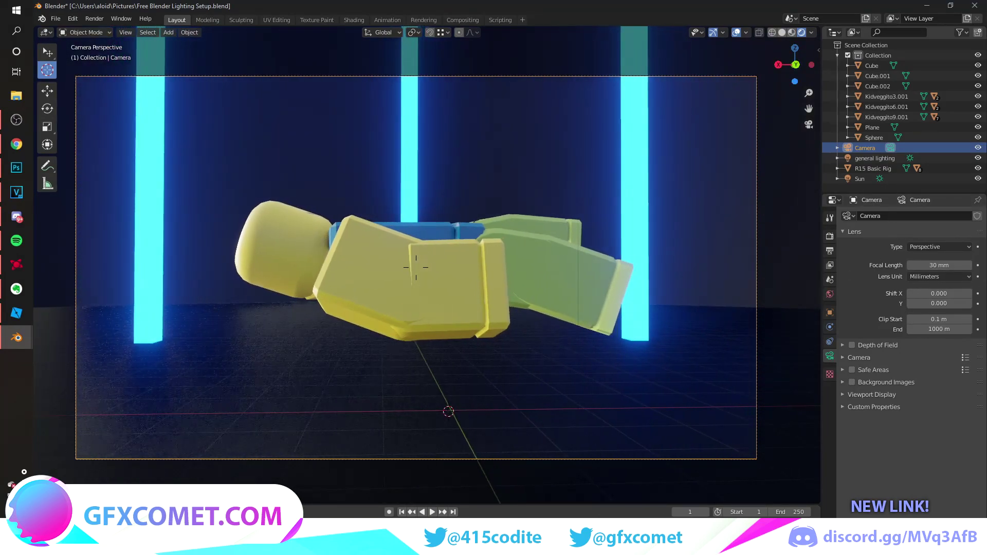
pyautogui.click(416, 267)
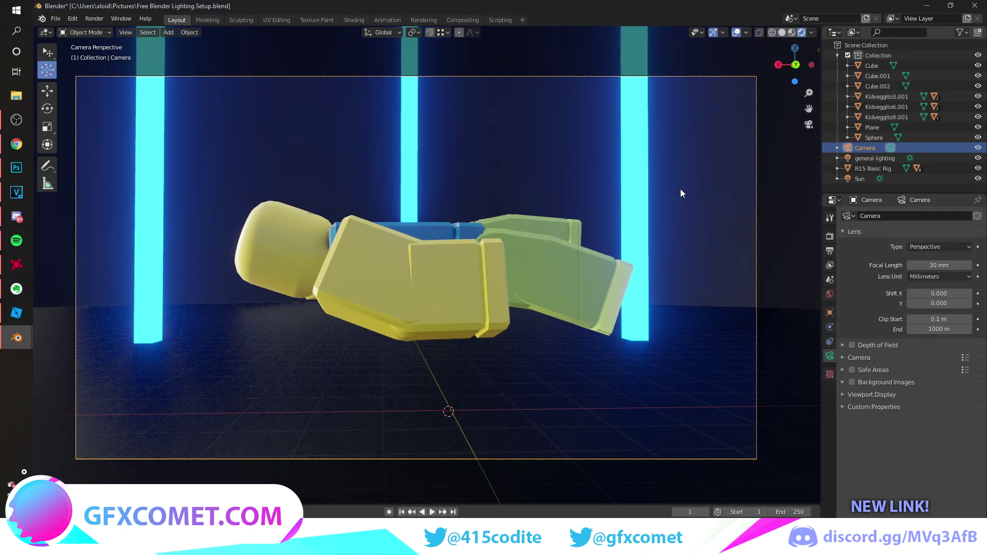
pyautogui.click(94, 18)
pyautogui.click(100, 31)
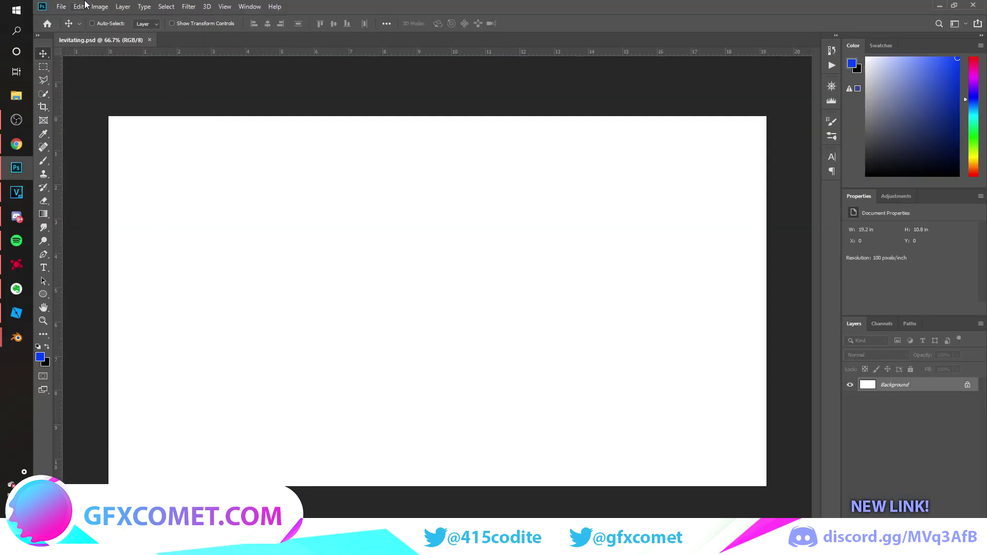
# Step: Switch to Photoshop and check the canvas size of levitating.psd in pixels without changing it
pyautogui.click(99, 6)
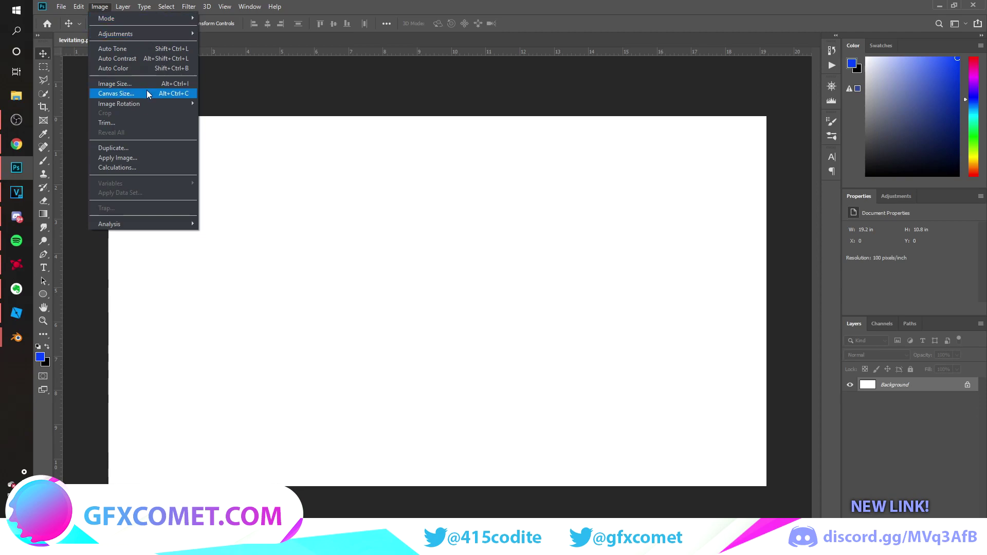
pyautogui.click(148, 94)
pyautogui.click(533, 182)
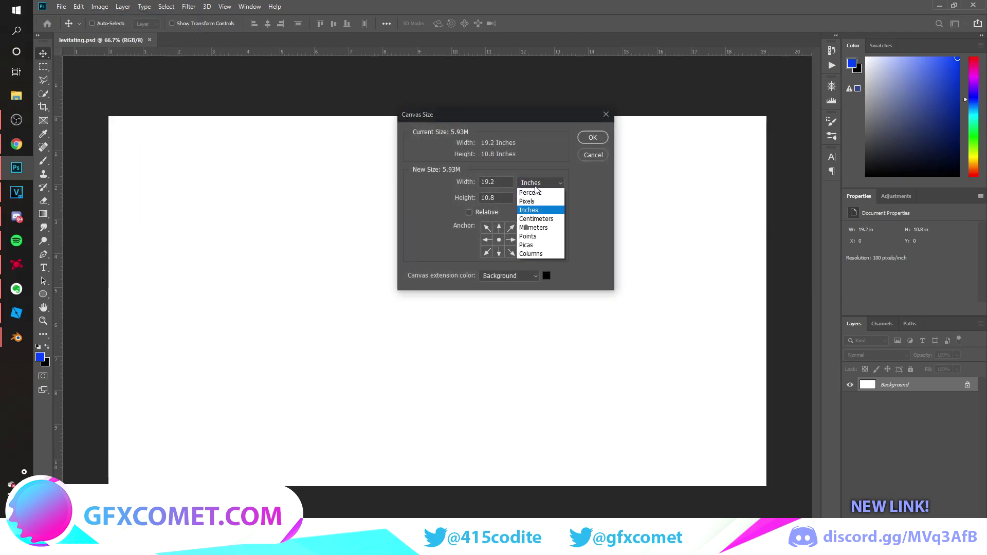
pyautogui.click(537, 193)
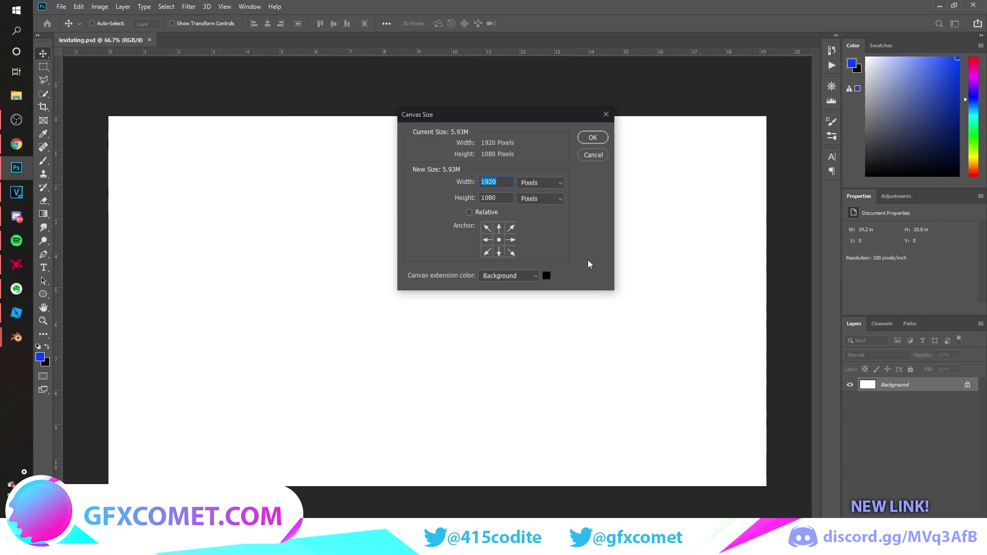
pyautogui.click(593, 155)
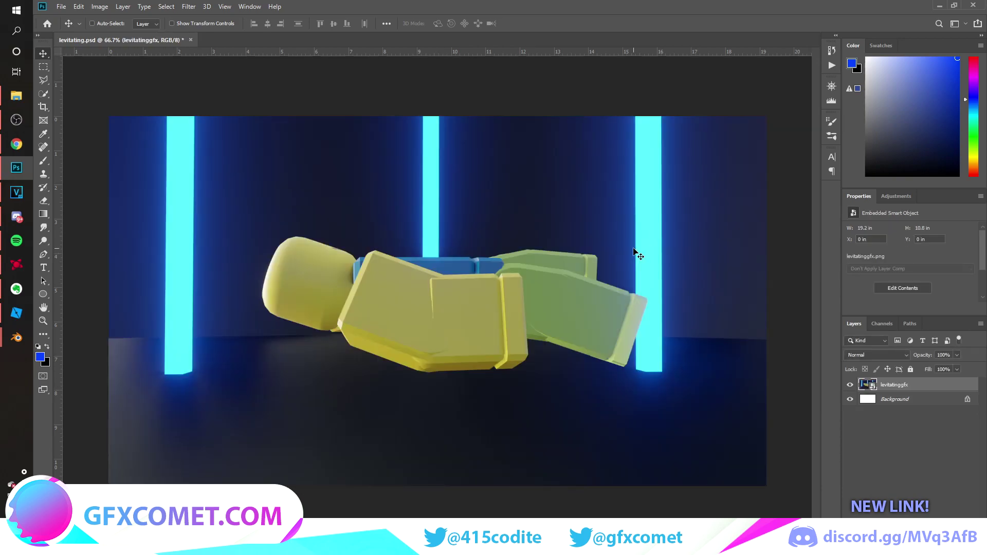
# Step: Rasterize the levitatinggfx layer and select the whole character with the Quick Selection tool
pyautogui.rightClick(935, 390)
pyautogui.click(875, 301)
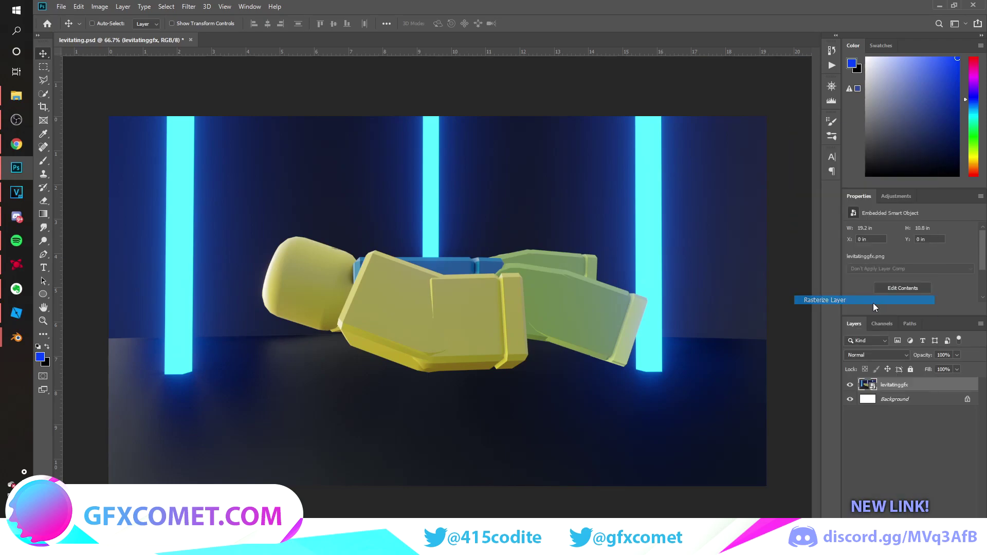
pyautogui.click(44, 94)
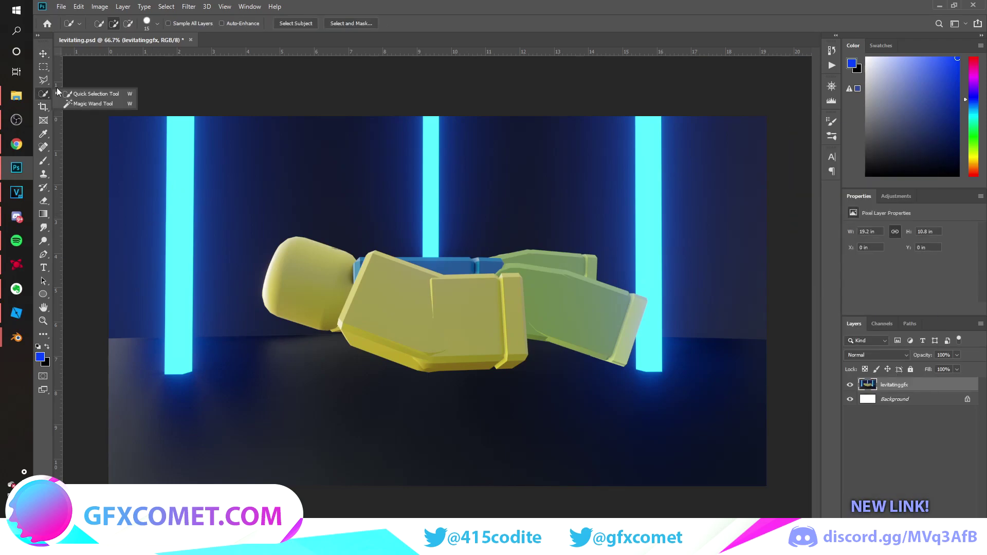
pyautogui.click(90, 94)
pyautogui.moveTo(367, 278)
pyautogui.mouseDown()
pyautogui.moveTo(354, 288)
pyautogui.moveTo(314, 283)
pyautogui.mouseUp()
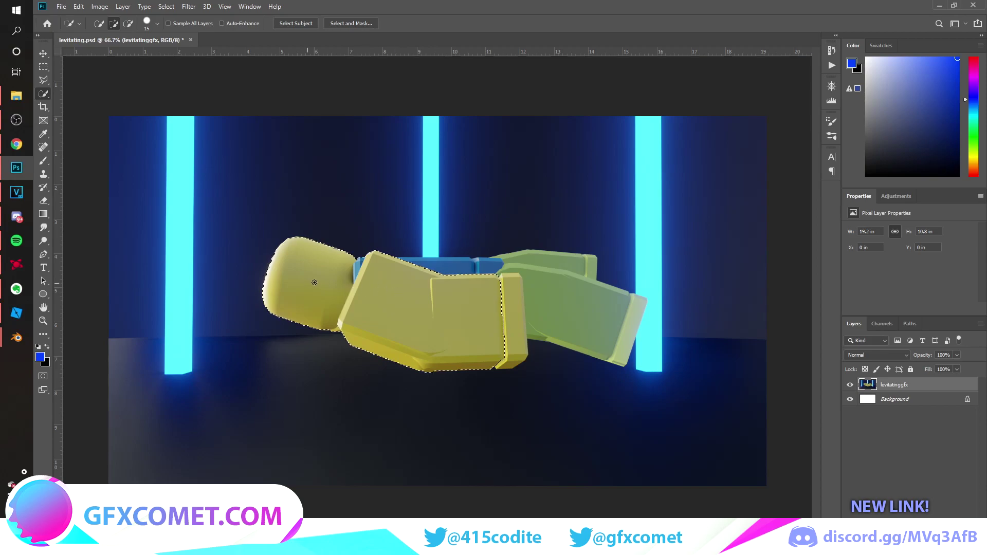
pyautogui.moveTo(480, 271)
pyautogui.mouseDown()
pyautogui.moveTo(411, 270)
pyautogui.moveTo(576, 303)
pyautogui.mouseUp()
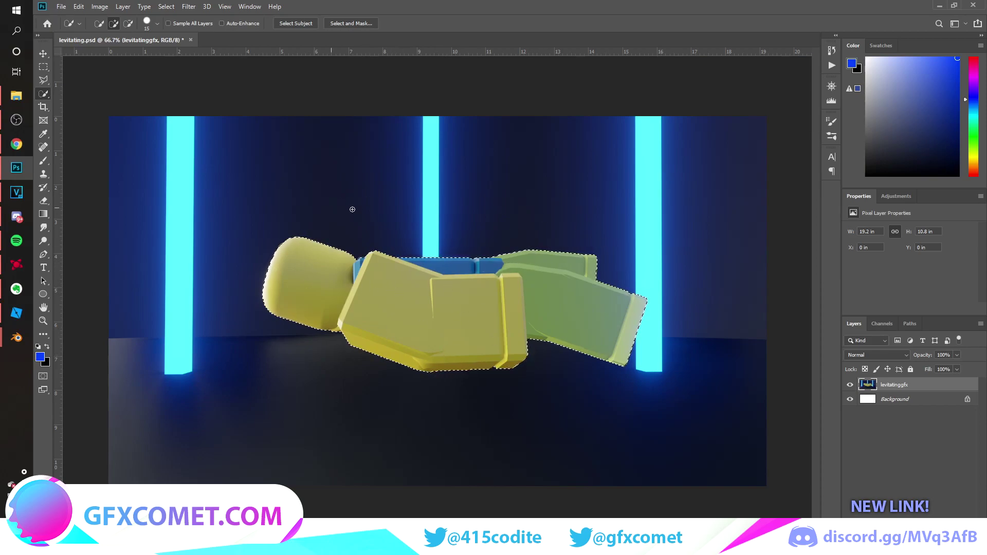
# Step: Refine the character selection in Select and Mask with a 5 px radius, some smoothing, added contrast and an inward edge shift
pyautogui.rightClick(608, 226)
pyautogui.click(669, 256)
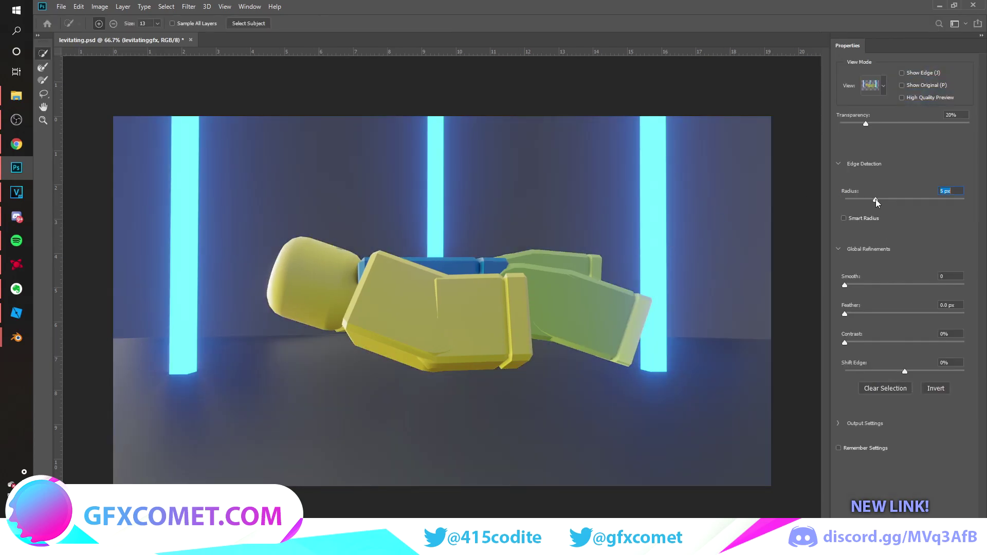
pyautogui.click(859, 285)
pyautogui.click(871, 342)
pyautogui.click(897, 372)
pyautogui.click(903, 509)
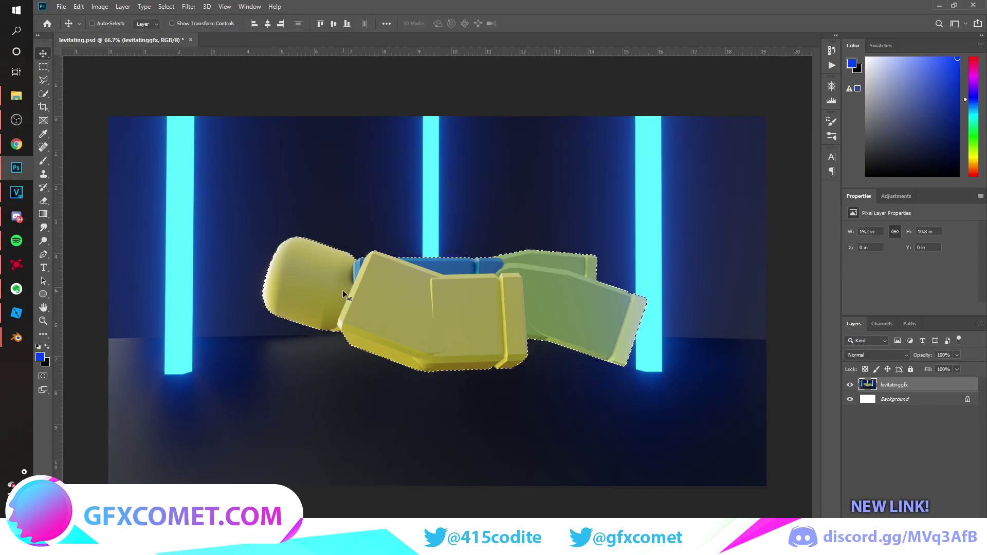
# Step: Copy the selected character onto a new layer in its original position
pyautogui.hotkey('ctrl', 'j')
pyautogui.moveTo(503, 305); pyautogui.dragTo(475, 247)
pyautogui.hotkey('ctrl', 'z')
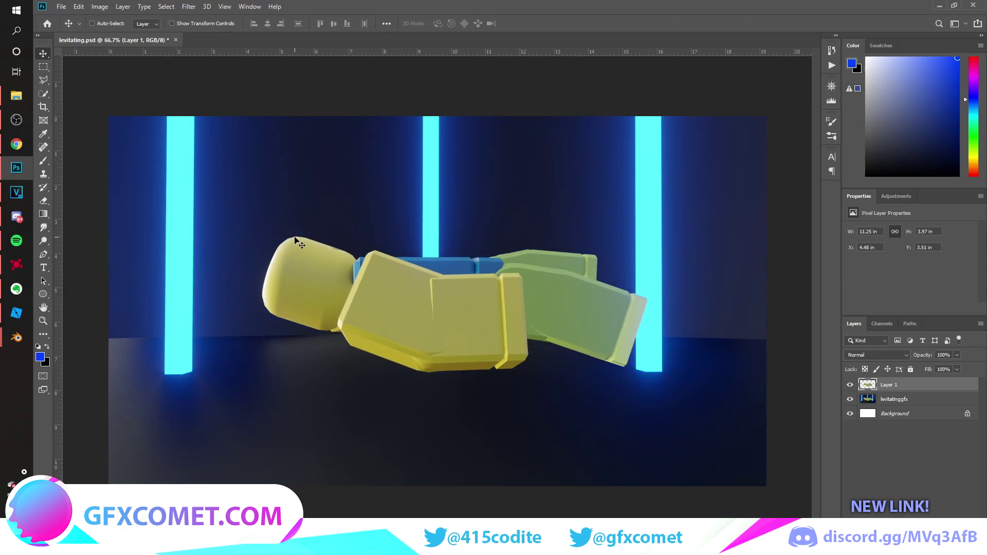
# Step: Add a Bevel & Emboss to the character layer with depth 53%, size 68 px, soften 16 px and 48% Overlay highlight
pyautogui.rightClick(889, 379)
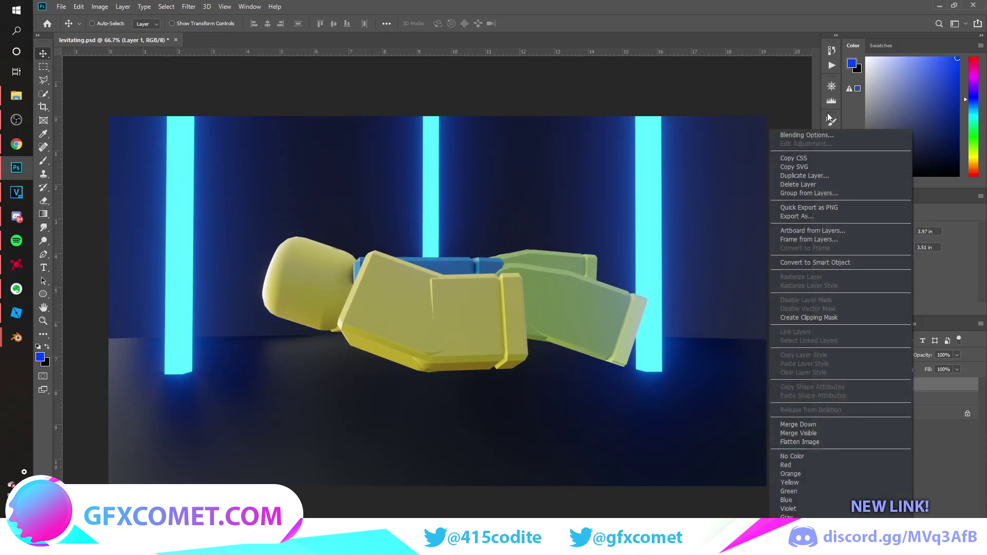
pyautogui.click(787, 136)
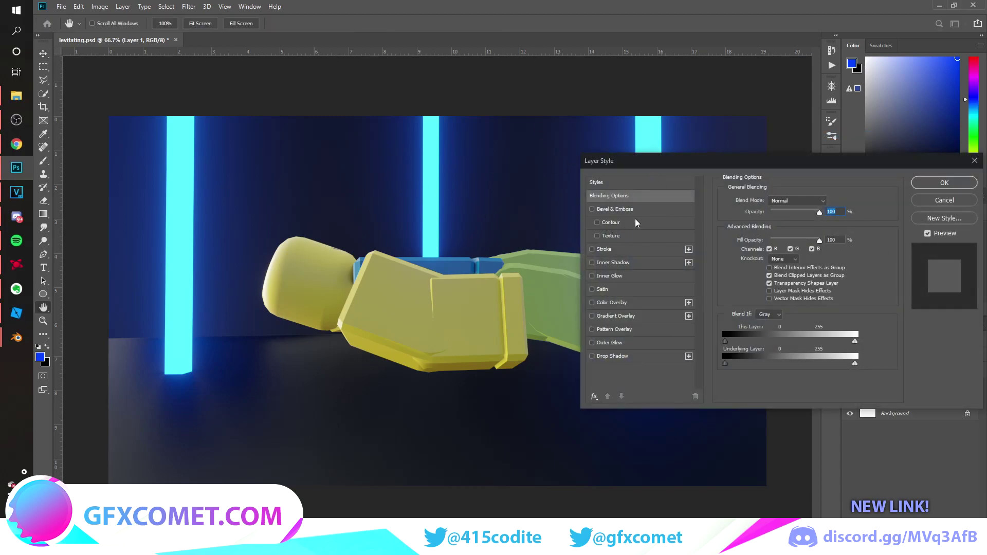
pyautogui.click(628, 210)
pyautogui.moveTo(738, 161); pyautogui.dragTo(812, 144)
pyautogui.moveTo(858, 227)
pyautogui.mouseDown()
pyautogui.moveTo(838, 227)
pyautogui.moveTo(887, 238)
pyautogui.mouseUp()
pyautogui.moveTo(887, 332)
pyautogui.mouseDown()
pyautogui.moveTo(865, 331)
pyautogui.moveTo(857, 359)
pyautogui.moveTo(834, 353)
pyautogui.moveTo(870, 332)
pyautogui.moveTo(851, 331)
pyautogui.moveTo(867, 333)
pyautogui.mouseUp()
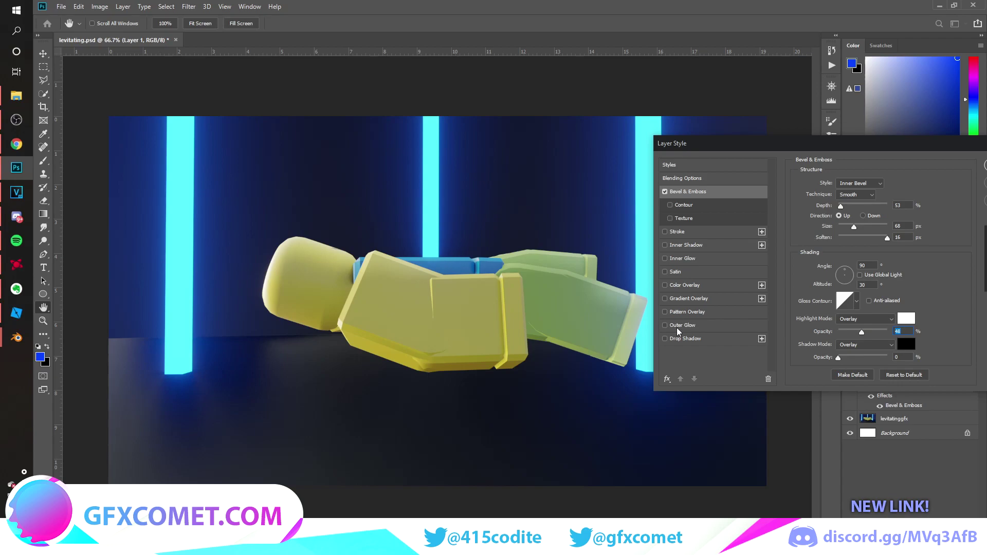
# Step: Add an Inner Glow to the character layer in cyan 58f3ff sampled from the middle column, with size 38 px
pyautogui.click(695, 260)
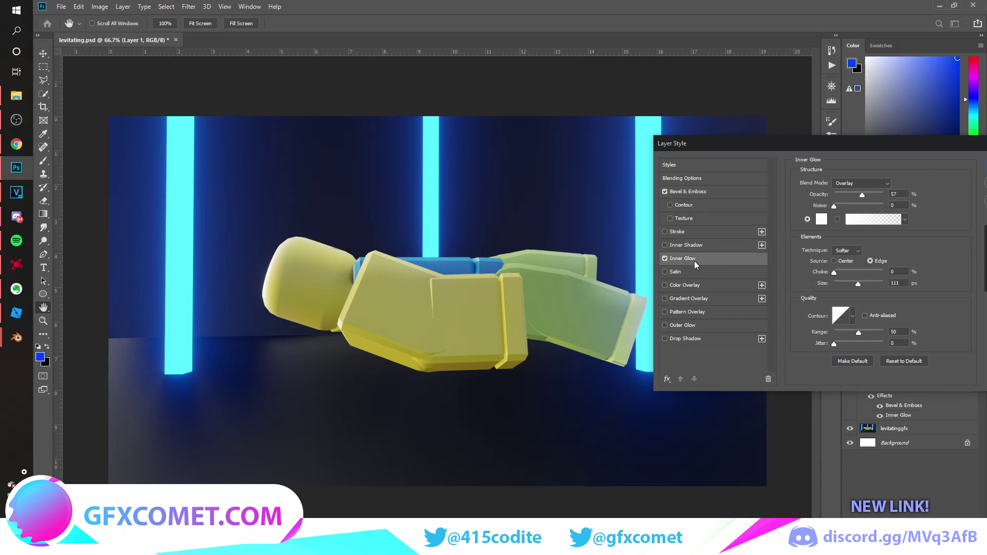
pyautogui.click(822, 220)
pyautogui.click(436, 205)
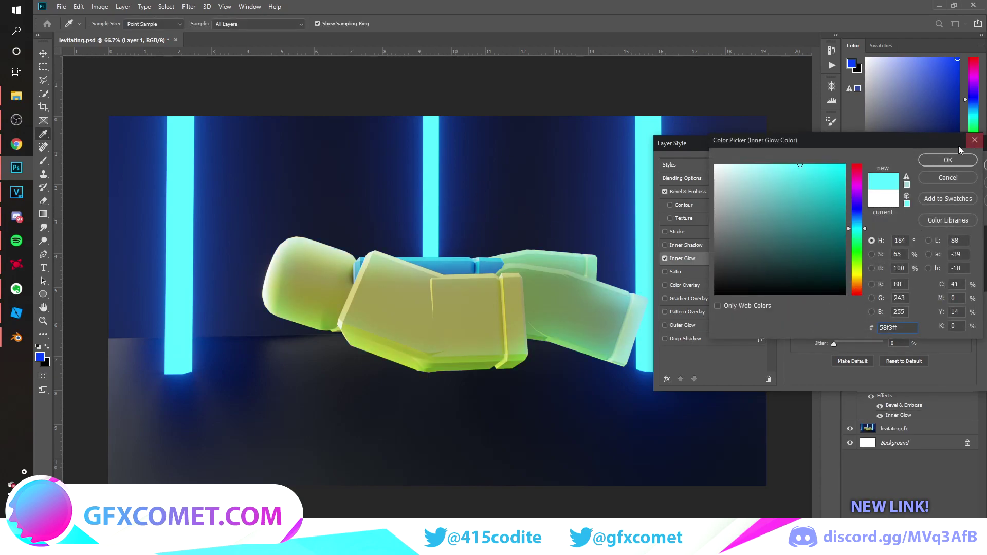
pyautogui.click(947, 159)
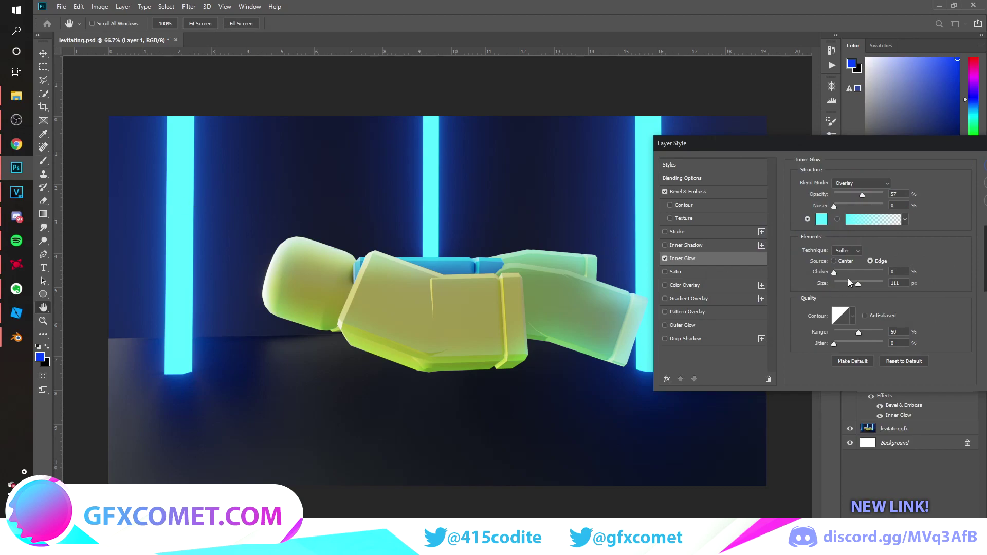
pyautogui.moveTo(849, 282)
pyautogui.mouseDown()
pyautogui.moveTo(836, 283)
pyautogui.moveTo(845, 283)
pyautogui.mouseUp()
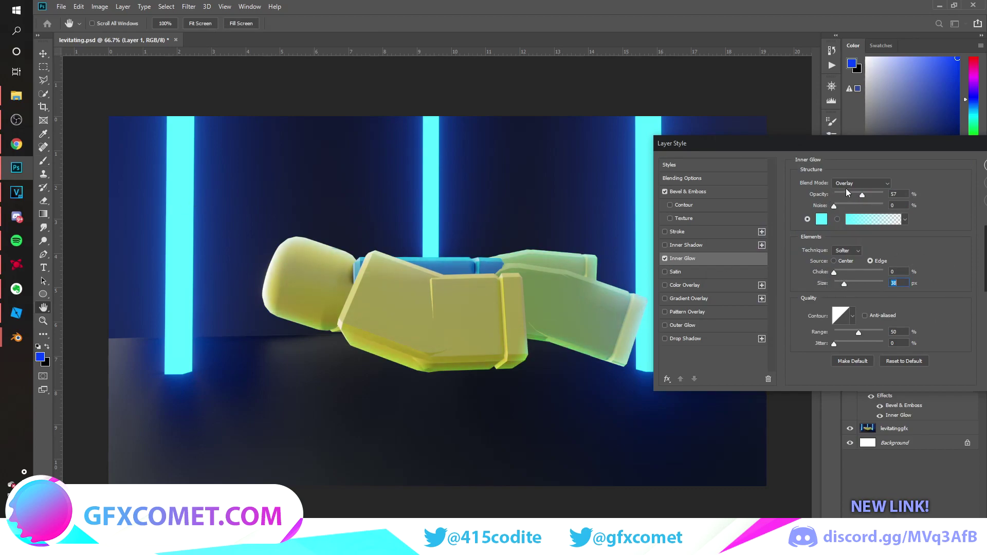
# Step: Try the Screen blend mode for the inner glow and switch it back to Overlay
pyautogui.click(861, 183)
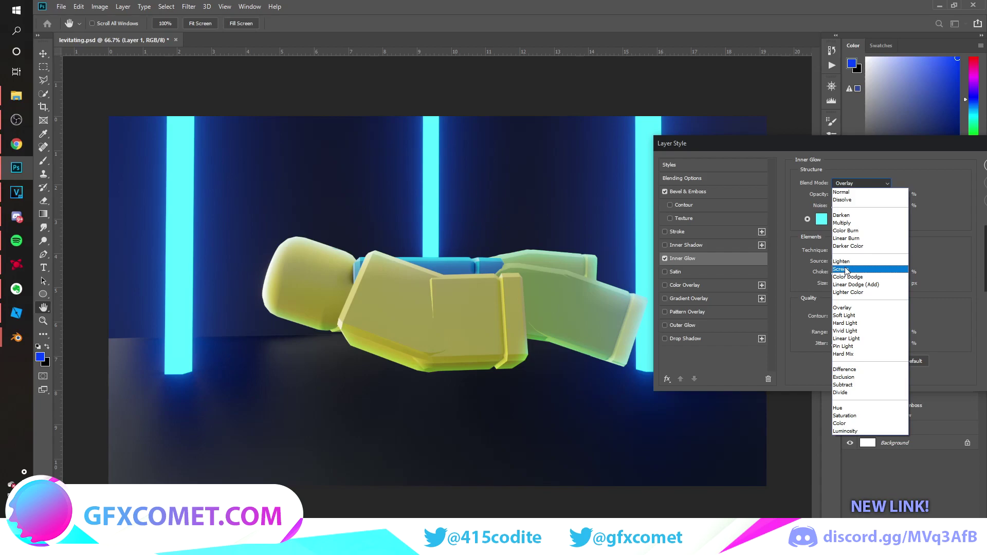
pyautogui.click(858, 267)
pyautogui.click(851, 185)
pyautogui.click(853, 301)
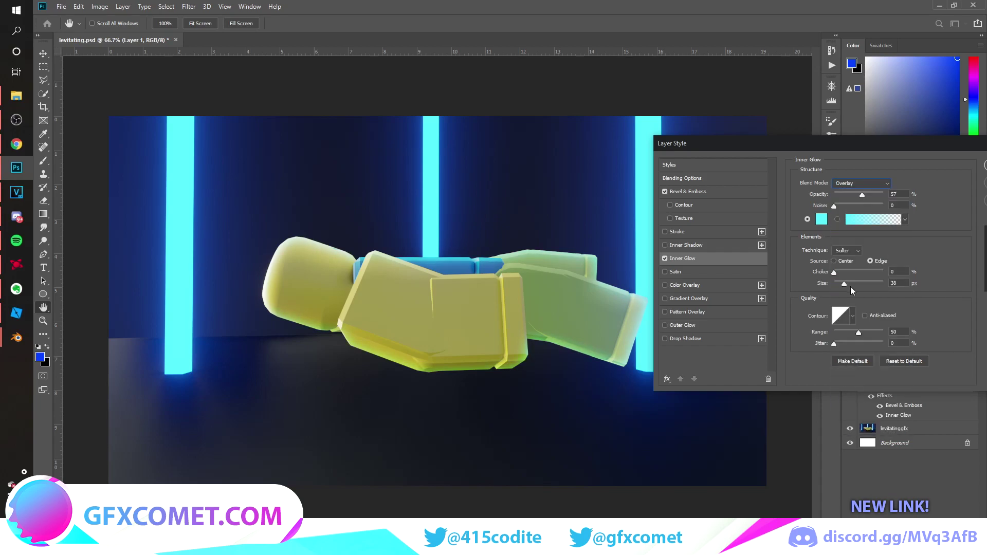
# Step: Lower the inner glow's opacity, apply the layer style and collapse the character layer's effects list
pyautogui.moveTo(864, 195)
pyautogui.mouseDown()
pyautogui.moveTo(841, 196)
pyautogui.moveTo(853, 198)
pyautogui.mouseUp()
pyautogui.moveTo(973, 146); pyautogui.dragTo(804, 154)
pyautogui.click(861, 176)
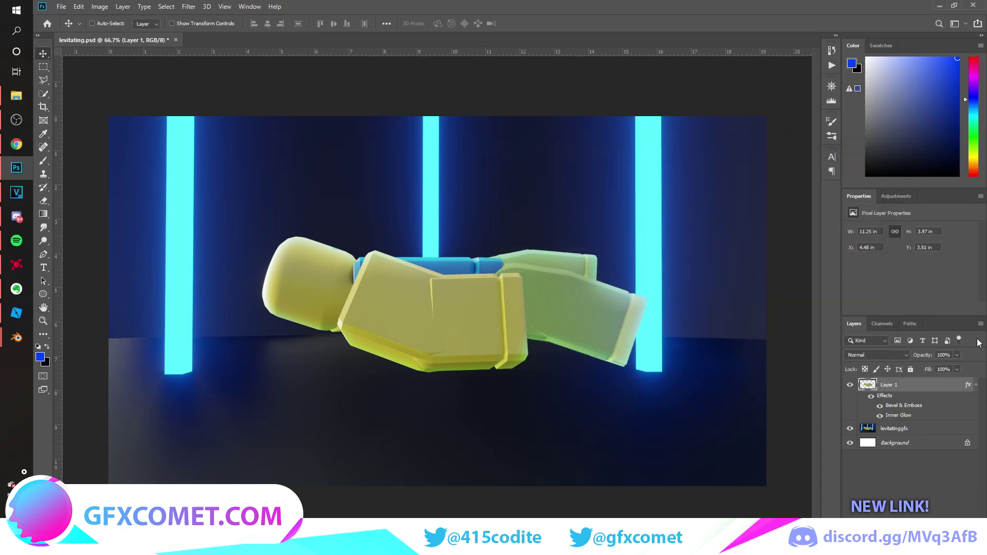
pyautogui.click(976, 386)
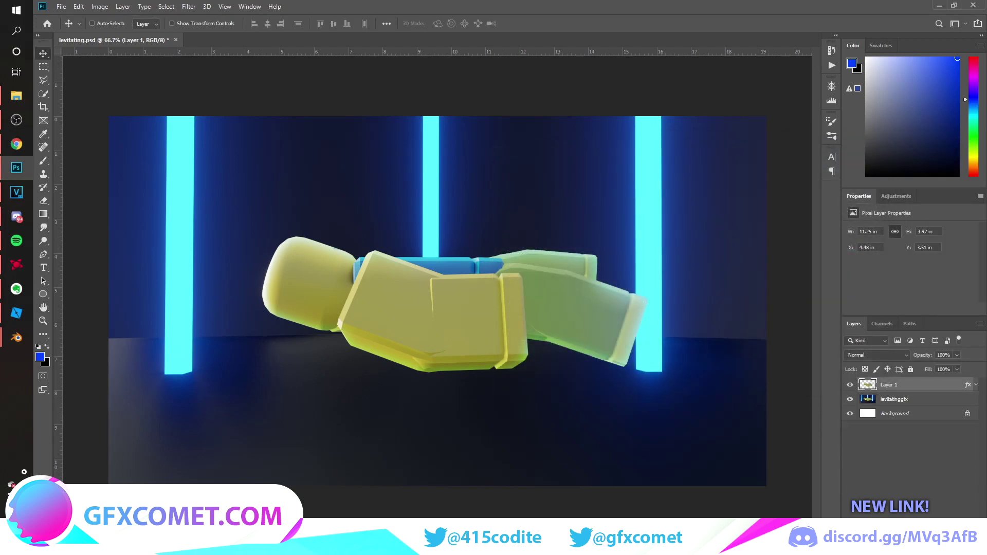
# Step: Add a Color Lookup adjustment layer above the character with the 3Strip.look 3DLUT and compare the image with and without it
pyautogui.click(920, 546)
pyautogui.click(930, 494)
pyautogui.click(916, 241)
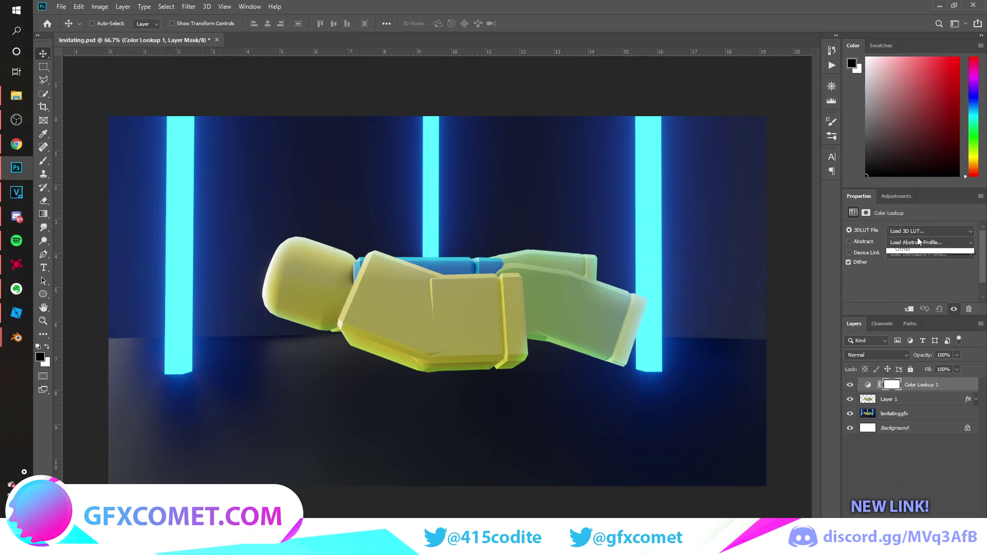
pyautogui.click(927, 233)
pyautogui.click(927, 231)
pyautogui.press('Down')
pyautogui.press('Down')
pyautogui.press('Down')
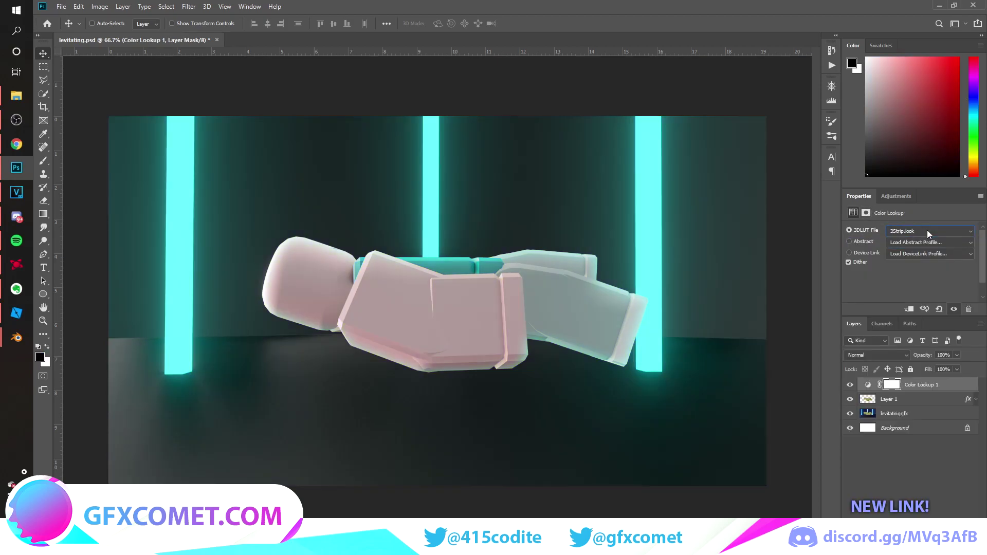
pyautogui.press('Up')
pyautogui.press('Up')
pyautogui.press('Down')
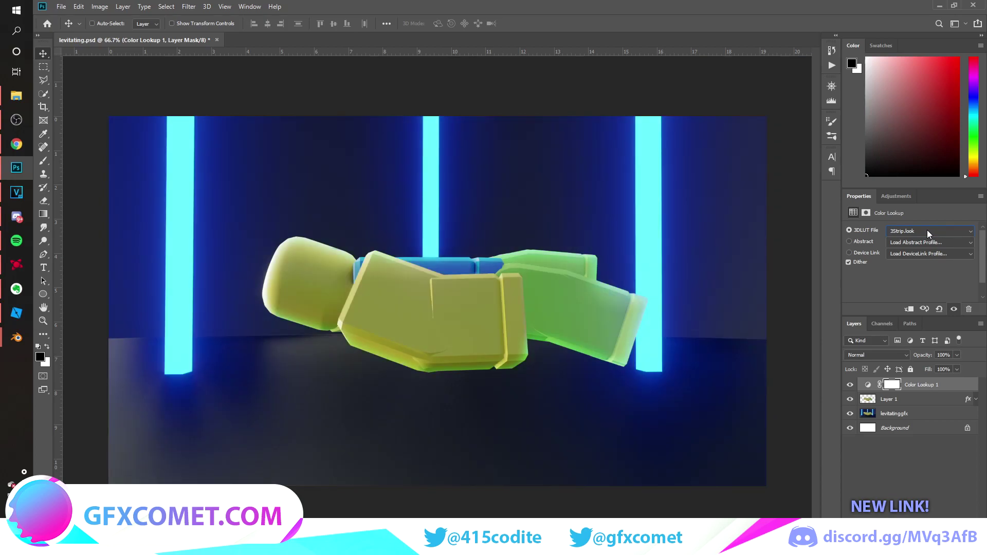
pyautogui.click(851, 384)
pyautogui.click(851, 383)
# Step: Duplicate the Color Lookup layer, switch the copy to the Crisp_Winter.look 3DLUT and reduce its opacity to 21%
pyautogui.hotkey('ctrl', 'j')
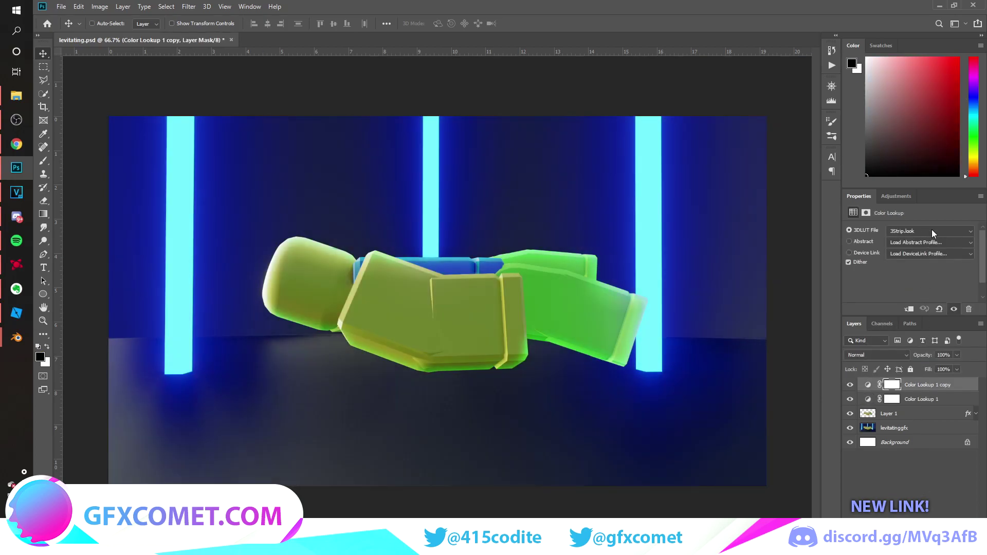
pyautogui.scroll(-3, 931, 229)
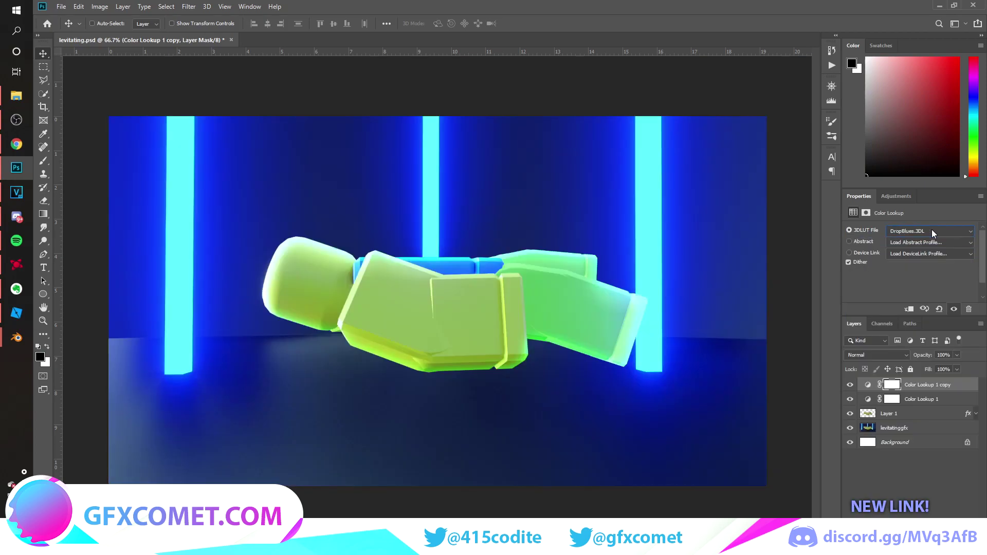
pyautogui.moveTo(923, 355); pyautogui.dragTo(666, 366)
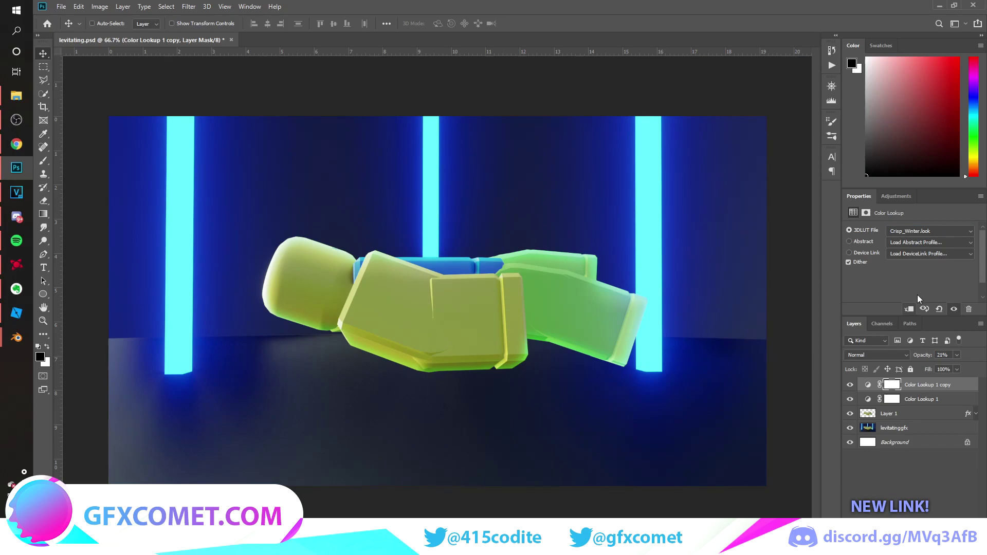
# Step: Duplicate the Crisp_Winter Color Lookup layer, switch the new copy to HorrorBlue.3DL and set its opacity to 9%
pyautogui.hotkey('ctrl', 'j')
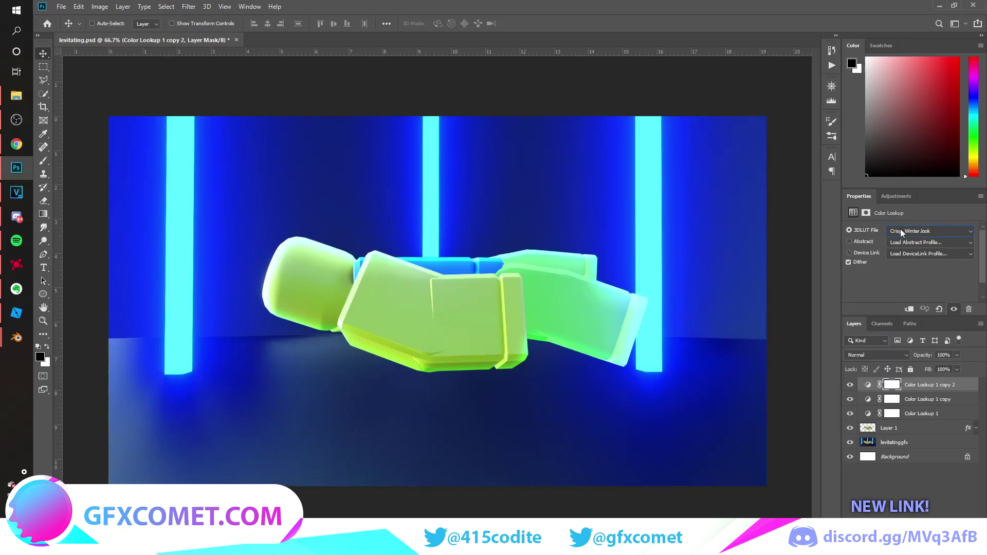
pyautogui.scroll(-4, 900, 230)
pyautogui.scroll(-3, 899, 229)
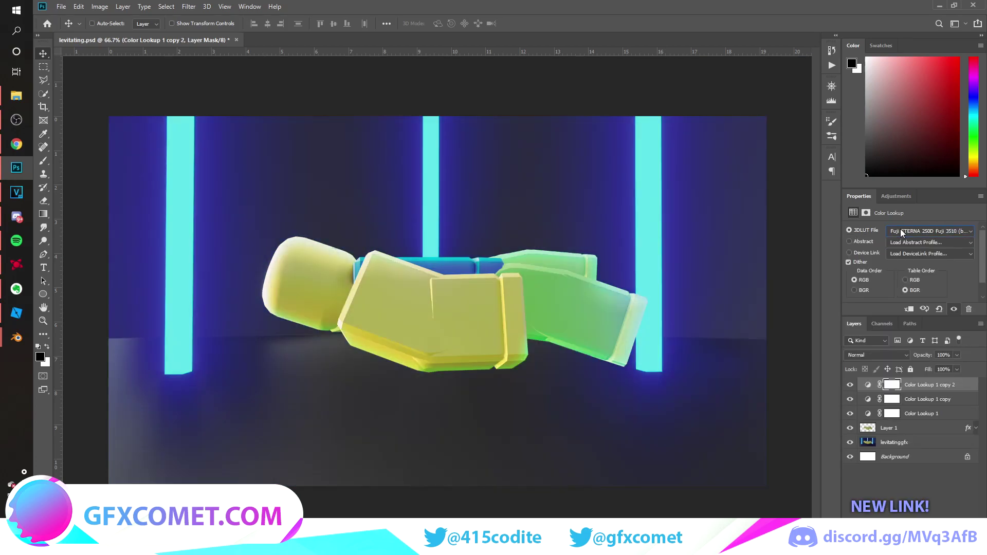
pyautogui.moveTo(923, 354); pyautogui.dragTo(541, 361)
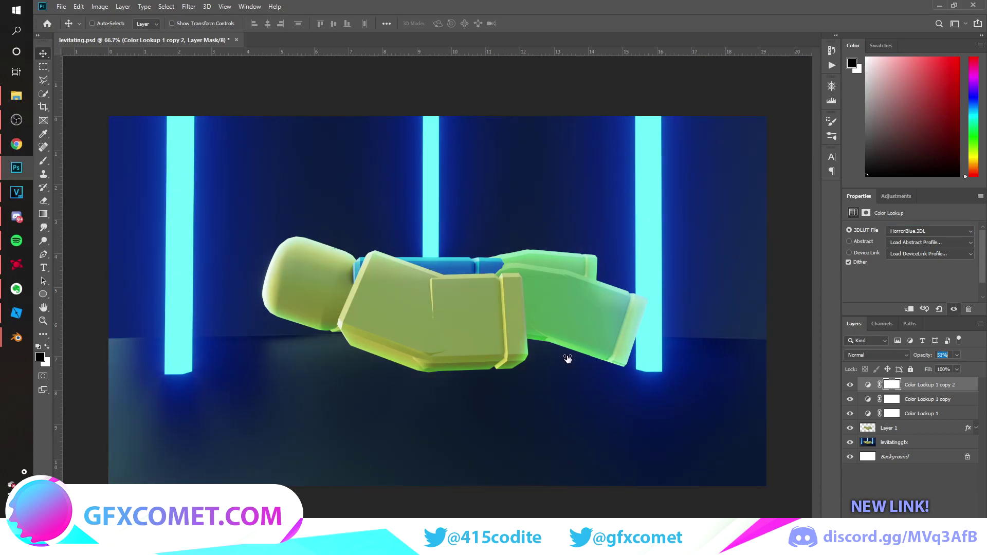
pyautogui.moveTo(455, 355); pyautogui.dragTo(455, 356)
# Step: Add an Exposure adjustment layer with exposure +0.14, offset +0.0359 and gamma 0.73, and reduce its opacity to 36%
pyautogui.click(921, 517)
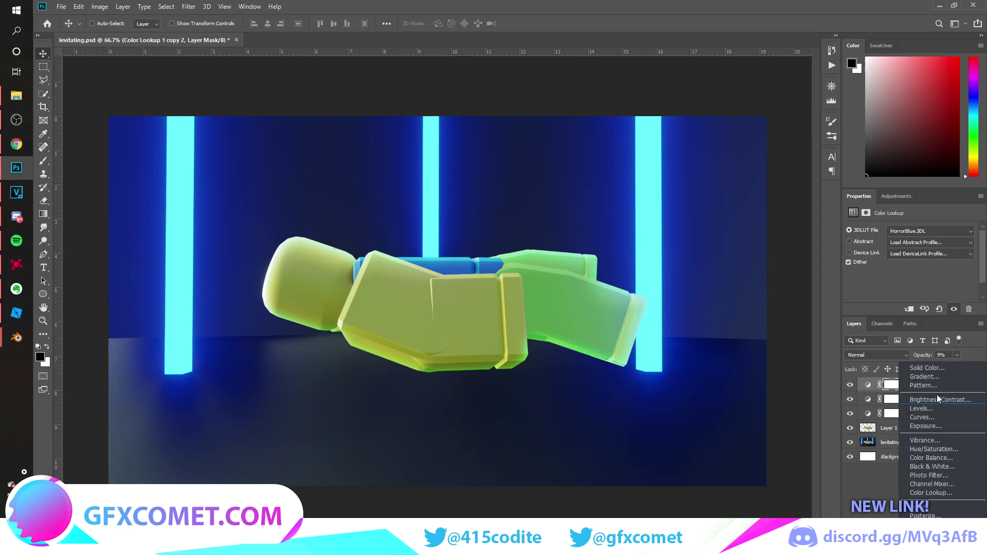
pyautogui.click(946, 427)
pyautogui.moveTo(912, 256); pyautogui.dragTo(924, 298)
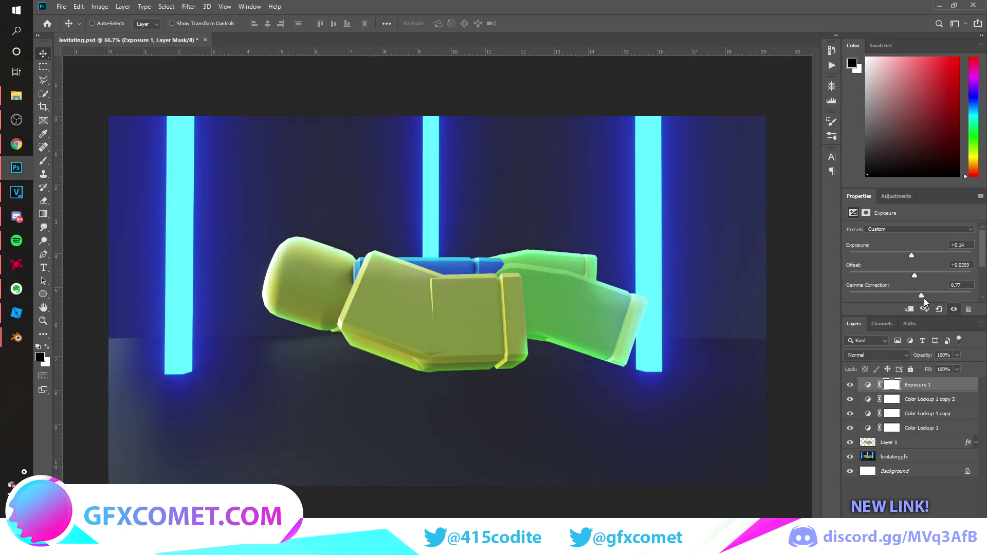
pyautogui.moveTo(927, 353); pyautogui.dragTo(872, 355)
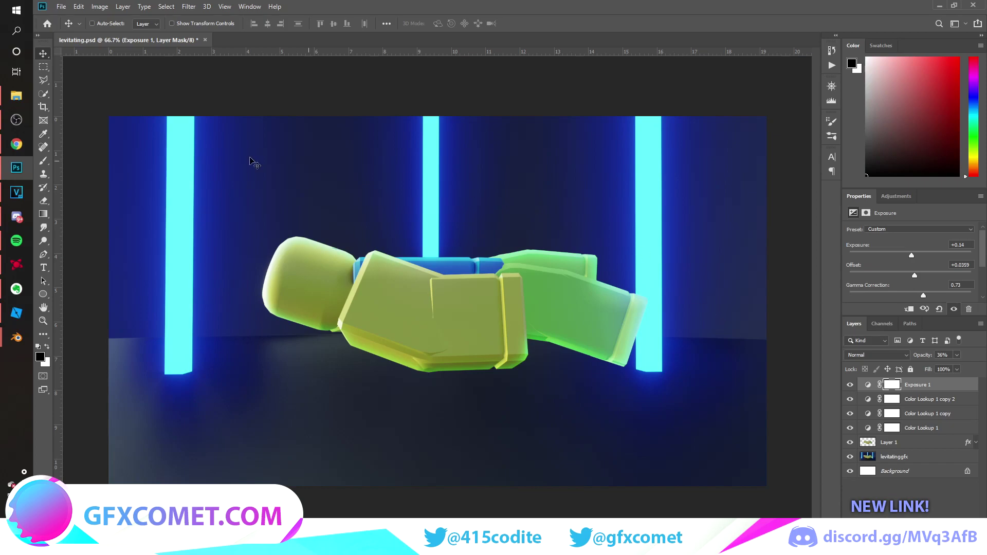
# Step: Duplicate the character layer beneath the original and apply a Motion Blur at 90° with a distance of about 288 pixels
pyautogui.moveTo(895, 442); pyautogui.dragTo(913, 456)
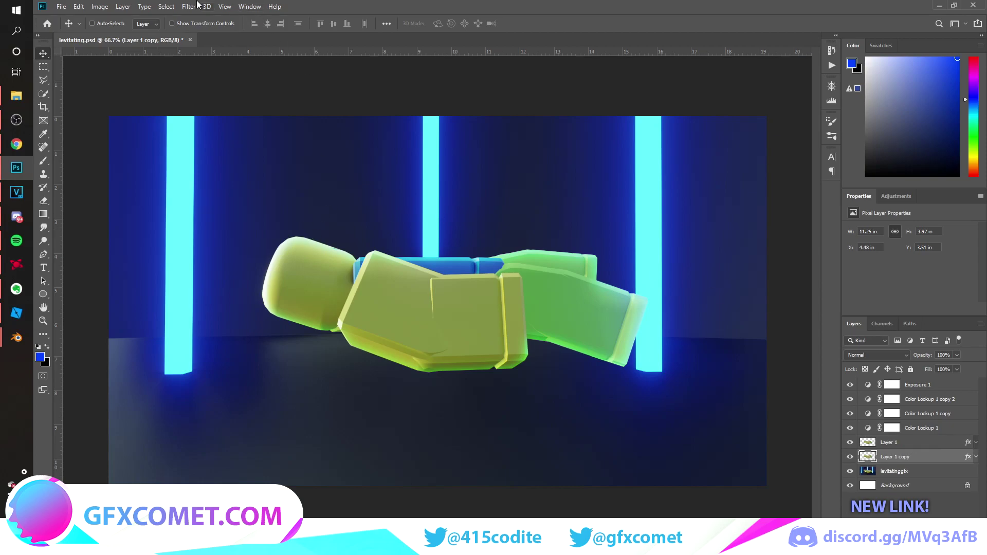
pyautogui.click(176, 7)
pyautogui.moveTo(189, 6)
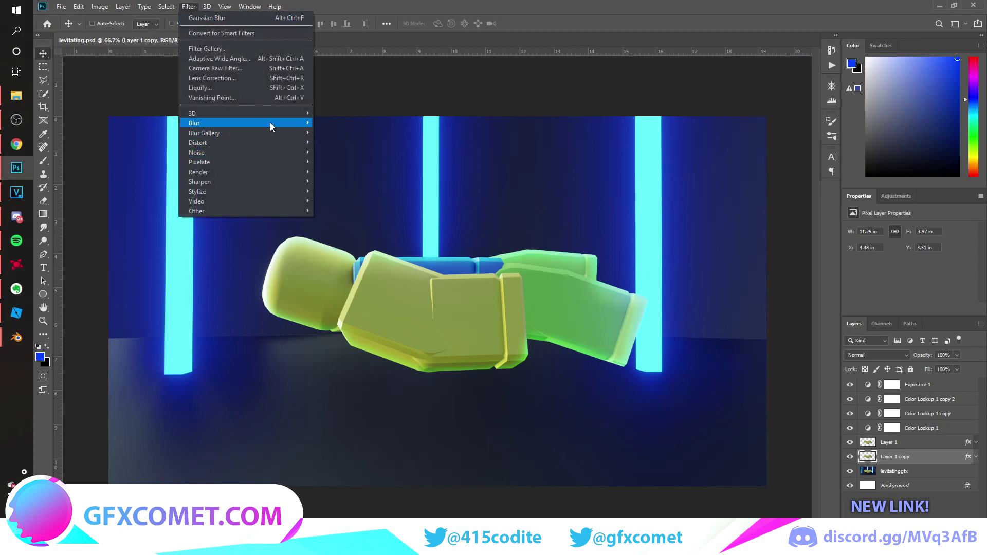
pyautogui.moveTo(273, 123)
pyautogui.click(350, 184)
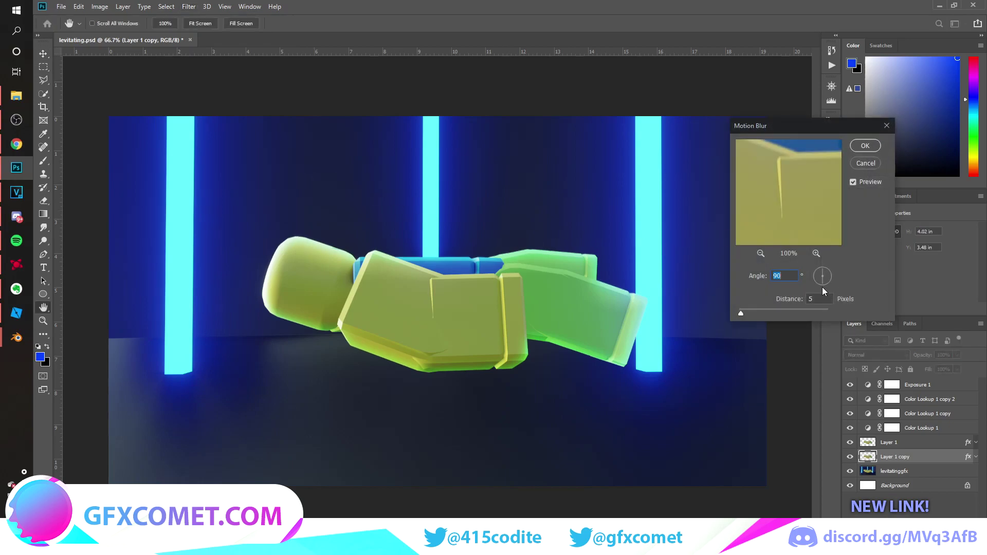
pyautogui.moveTo(741, 313); pyautogui.dragTo(798, 315)
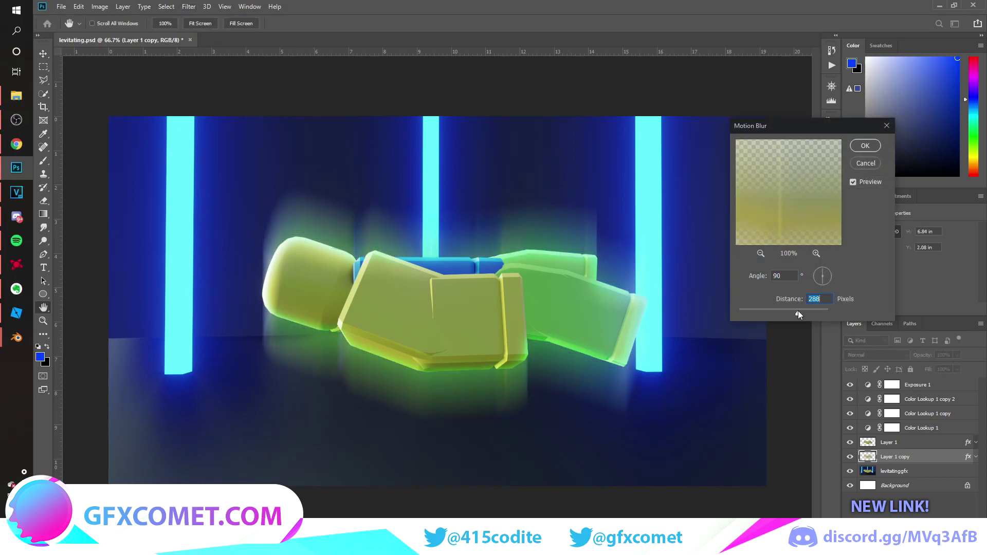
pyautogui.click(865, 145)
# Step: Erase the blur streaks above the character, soften those below with a 58% opacity eraser, and undo the last stroke
pyautogui.press('e')
pyautogui.moveTo(325, 223)
pyautogui.mouseDown()
pyautogui.moveTo(569, 208)
pyautogui.moveTo(701, 222)
pyautogui.moveTo(606, 199)
pyautogui.moveTo(630, 205)
pyautogui.mouseUp()
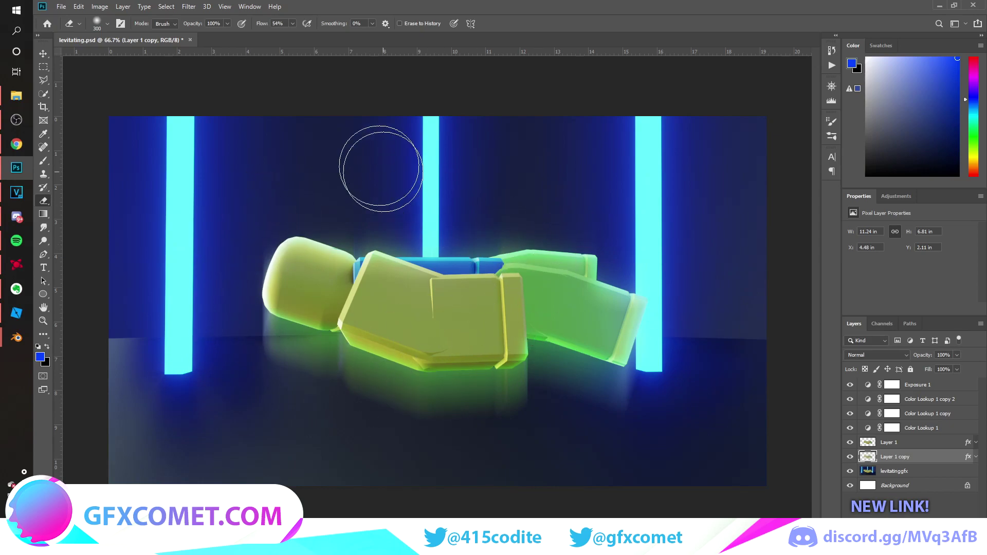
pyautogui.moveTo(176, 30); pyautogui.dragTo(174, 29)
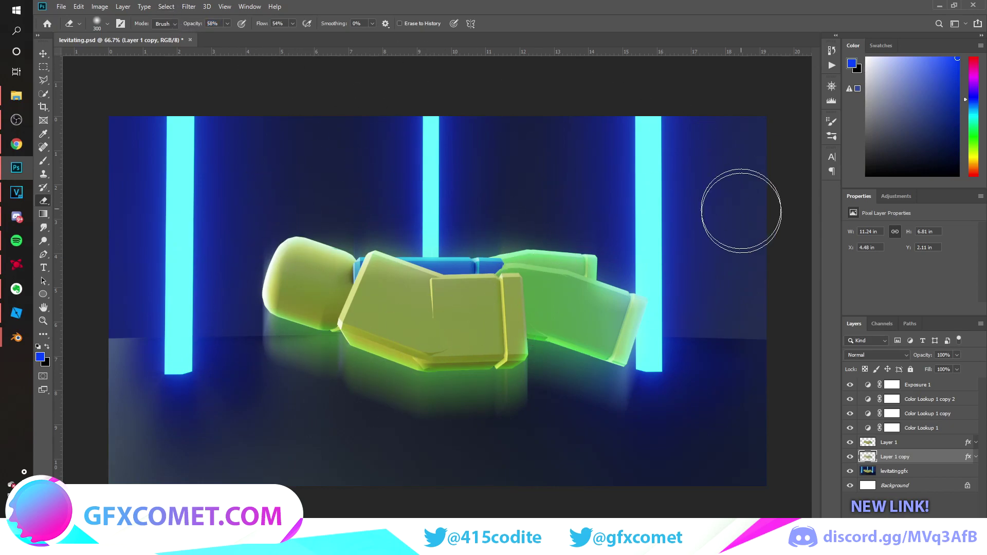
pyautogui.moveTo(249, 365)
pyautogui.mouseDown()
pyautogui.moveTo(253, 401)
pyautogui.moveTo(581, 447)
pyautogui.moveTo(549, 412)
pyautogui.moveTo(392, 433)
pyautogui.moveTo(158, 402)
pyautogui.moveTo(87, 445)
pyautogui.mouseUp()
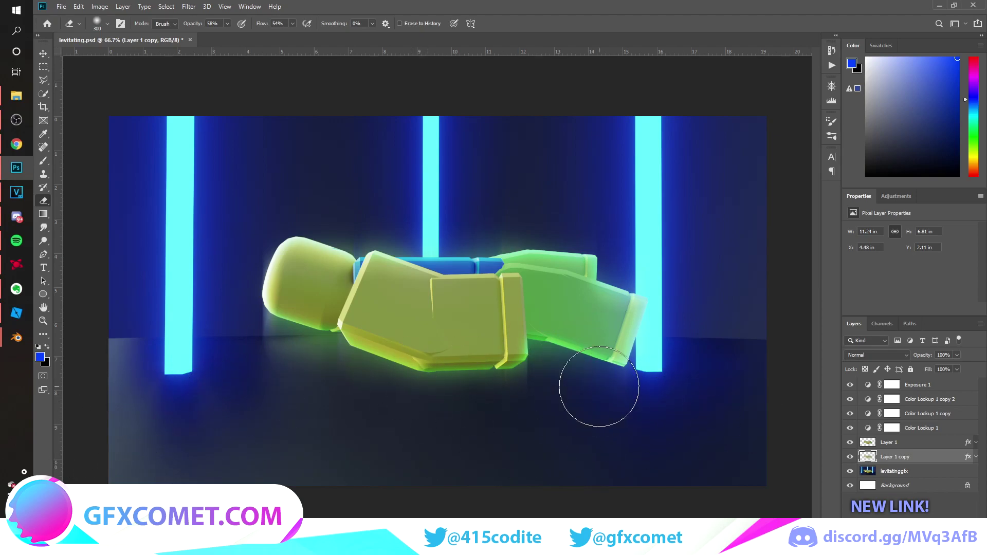
pyautogui.hotkey('ctrl', 'z')
pyautogui.press('v')
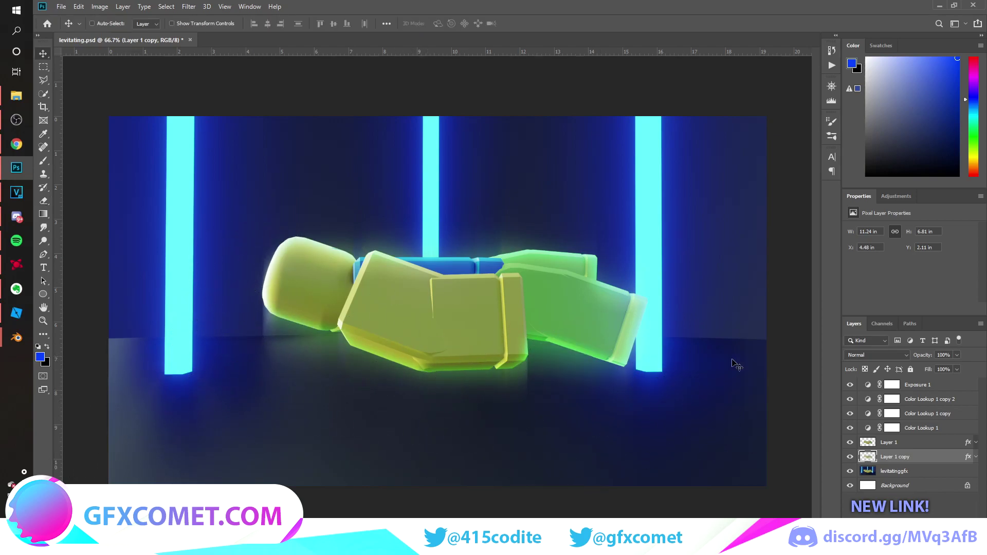
# Step: Duplicate the blurred layer above the character, shift the copy downward and erase the parts covering the body
pyautogui.moveTo(915, 456); pyautogui.dragTo(916, 436)
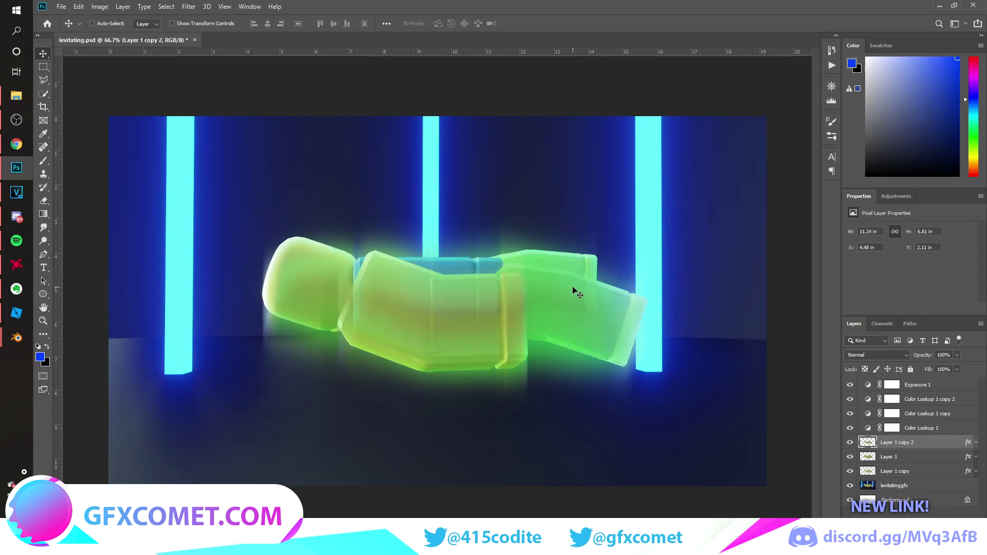
pyautogui.moveTo(575, 291); pyautogui.dragTo(576, 348)
pyautogui.press('e')
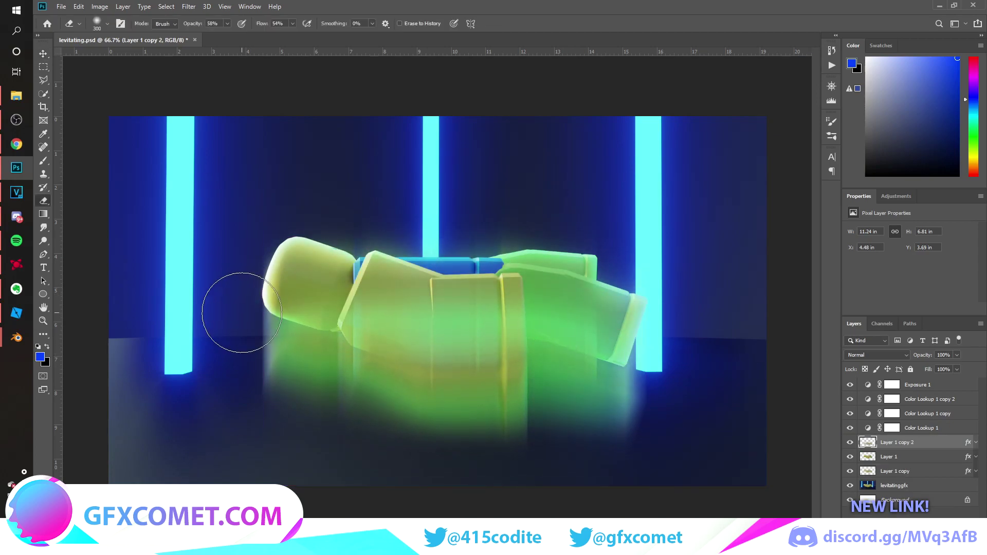
pyautogui.moveTo(392, 341)
pyautogui.mouseDown()
pyautogui.moveTo(322, 350)
pyautogui.moveTo(344, 289)
pyautogui.mouseUp()
pyautogui.moveTo(457, 327)
pyautogui.mouseDown()
pyautogui.moveTo(492, 342)
pyautogui.moveTo(441, 326)
pyautogui.moveTo(502, 304)
pyautogui.moveTo(550, 313)
pyautogui.moveTo(452, 353)
pyautogui.moveTo(563, 291)
pyautogui.moveTo(595, 309)
pyautogui.moveTo(605, 365)
pyautogui.mouseUp()
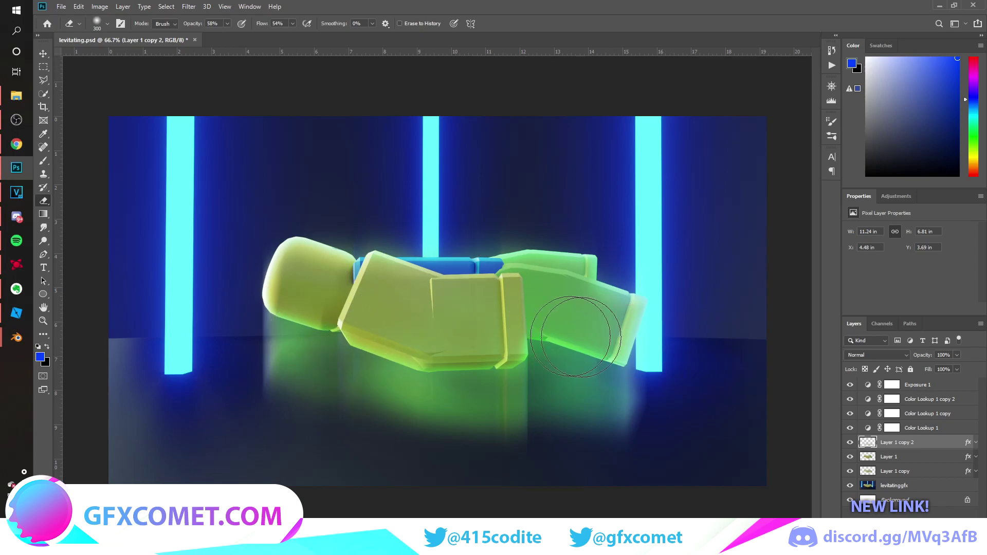
# Step: Move the lower blur copy slightly upward against the character and set its opacity to 91%
pyautogui.press('v')
pyautogui.moveTo(597, 282); pyautogui.dragTo(581, 270)
pyautogui.hotkey('ctrl', 'z')
pyautogui.moveTo(594, 323); pyautogui.dragTo(589, 310)
pyautogui.moveTo(907, 356); pyautogui.dragTo(969, 363)
# Step: Duplicate the lower blur layer, move the copy above the character, erase excess streaks and nudge it down slightly
pyautogui.moveTo(638, 324); pyautogui.dragTo(611, 215)
pyautogui.press('e')
pyautogui.moveTo(332, 173)
pyautogui.mouseDown()
pyautogui.moveTo(344, 200)
pyautogui.moveTo(584, 280)
pyautogui.moveTo(446, 283)
pyautogui.mouseUp()
pyautogui.press('v')
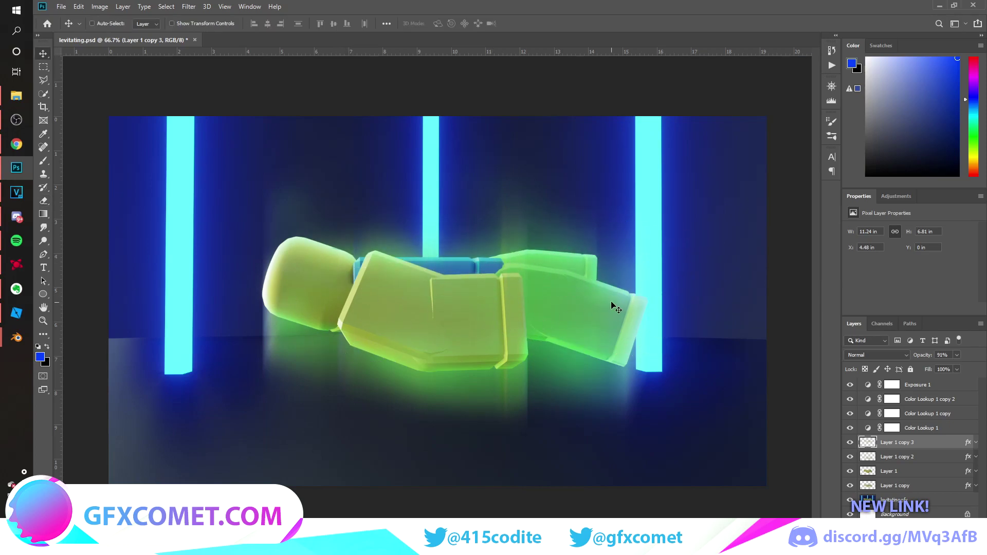
pyautogui.moveTo(620, 259)
pyautogui.mouseDown()
pyautogui.moveTo(633, 241)
pyautogui.moveTo(620, 269)
pyautogui.mouseUp()
pyautogui.click(832, 86)
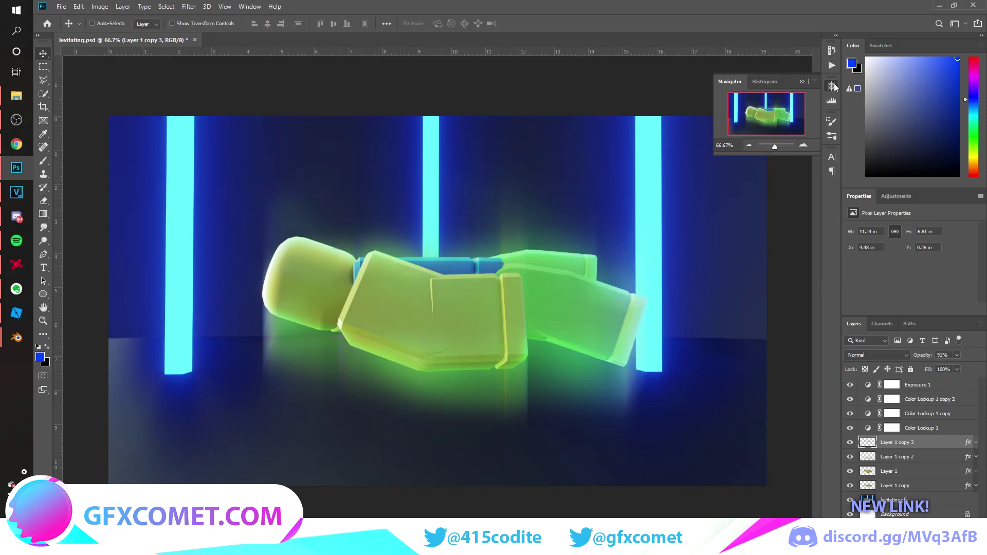
pyautogui.click(833, 87)
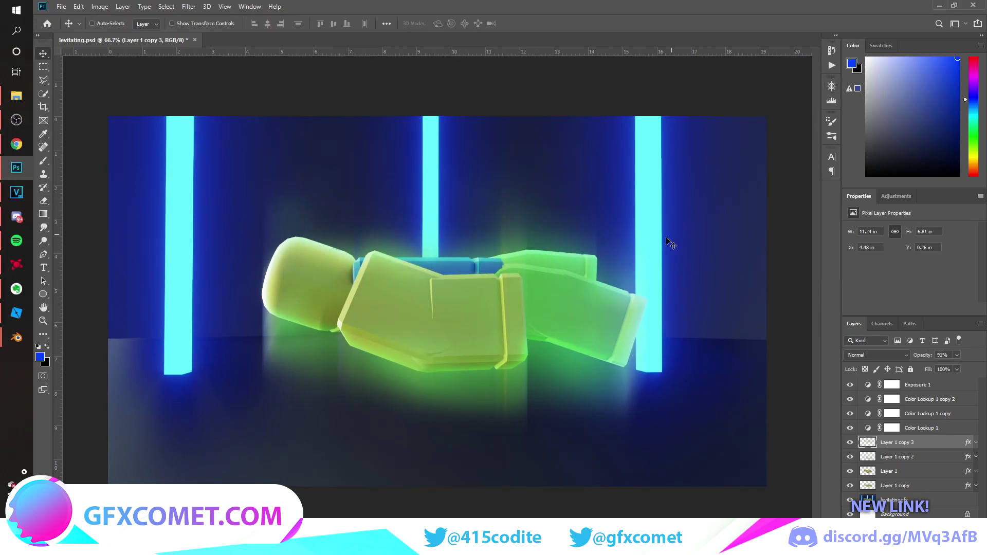
# Step: Set the blend mode of Layer 1 copy 2 to Color Dodge
pyautogui.click(850, 457)
pyautogui.click(849, 456)
pyautogui.click(889, 457)
pyautogui.click(895, 360)
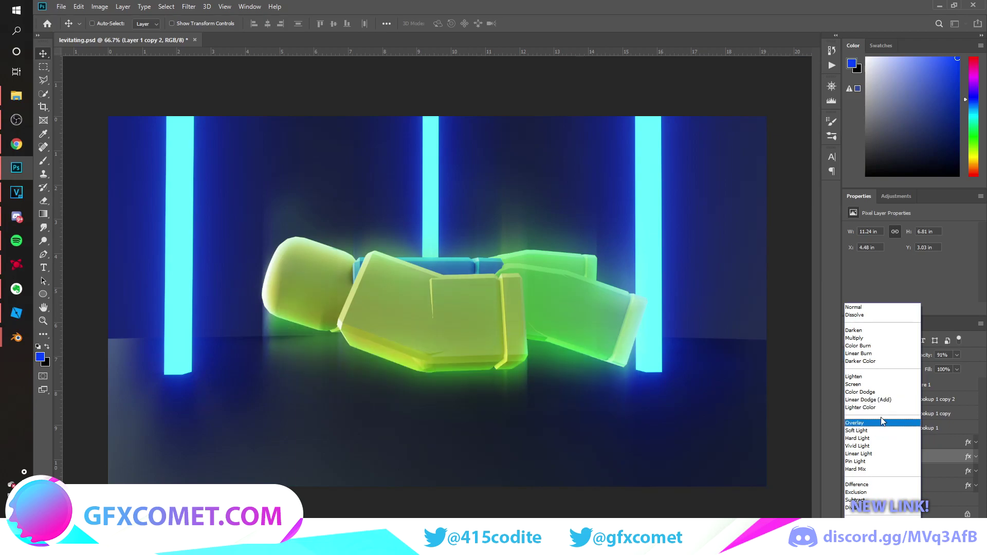
pyautogui.click(864, 392)
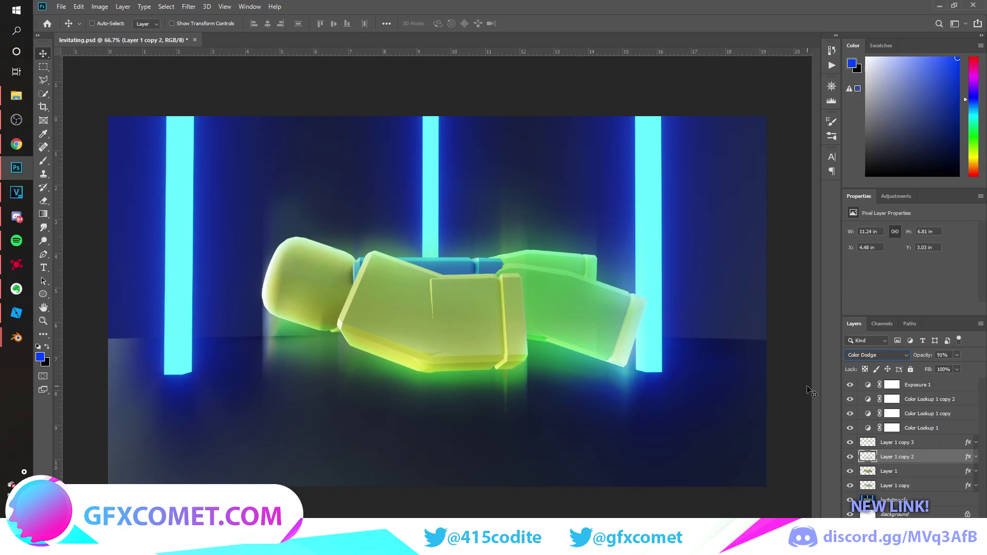
# Step: Duplicate Layer 1 copy 2, then set the duplicate to Linear Dodge (Add) with 49% opacity
pyautogui.hotkey('ctrl', 'j')
pyautogui.hotkey('shift', '=')
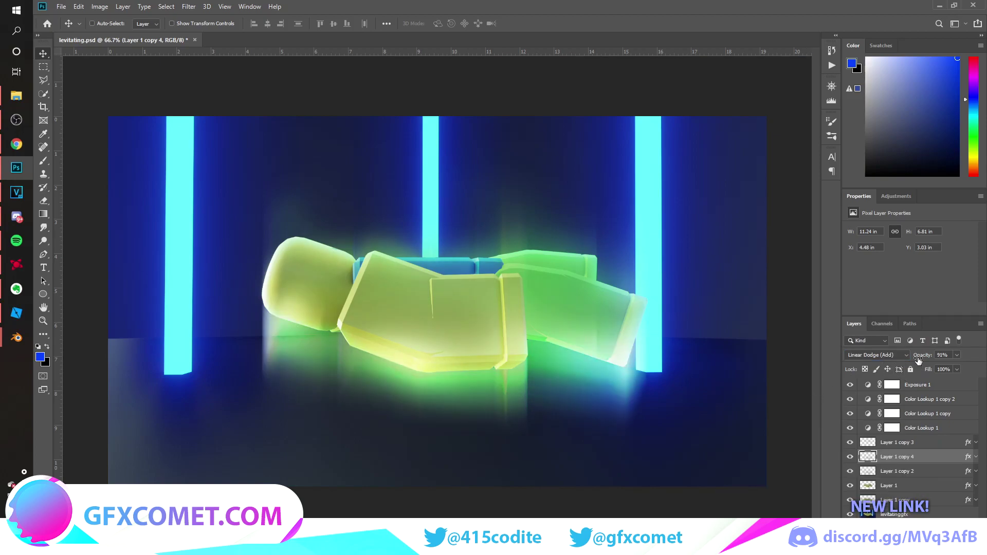
pyautogui.moveTo(919, 360); pyautogui.dragTo(824, 363)
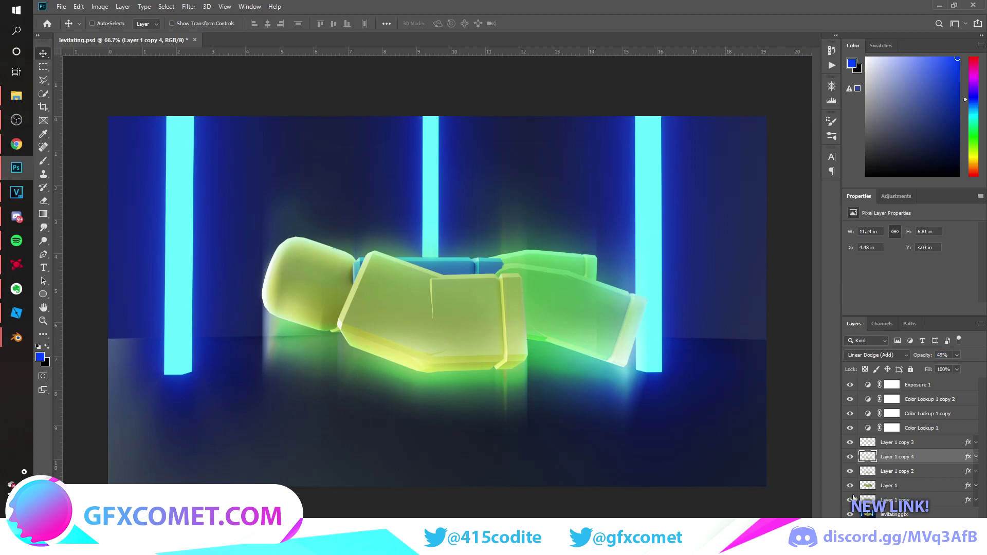
# Step: Change the Inner Shadow colour of the character's Layer 1 to white (ffffff)
pyautogui.click(915, 486)
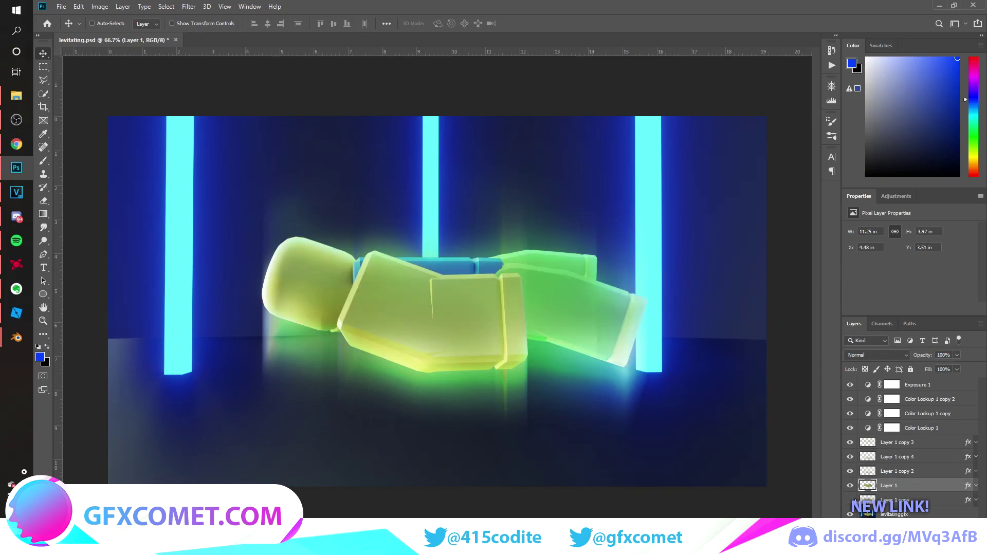
pyautogui.click(852, 500)
pyautogui.click(852, 485)
pyautogui.click(852, 485)
pyautogui.doubleClick(956, 486)
pyautogui.moveTo(709, 159); pyautogui.dragTo(510, 88)
pyautogui.click(662, 260)
pyautogui.click(880, 201)
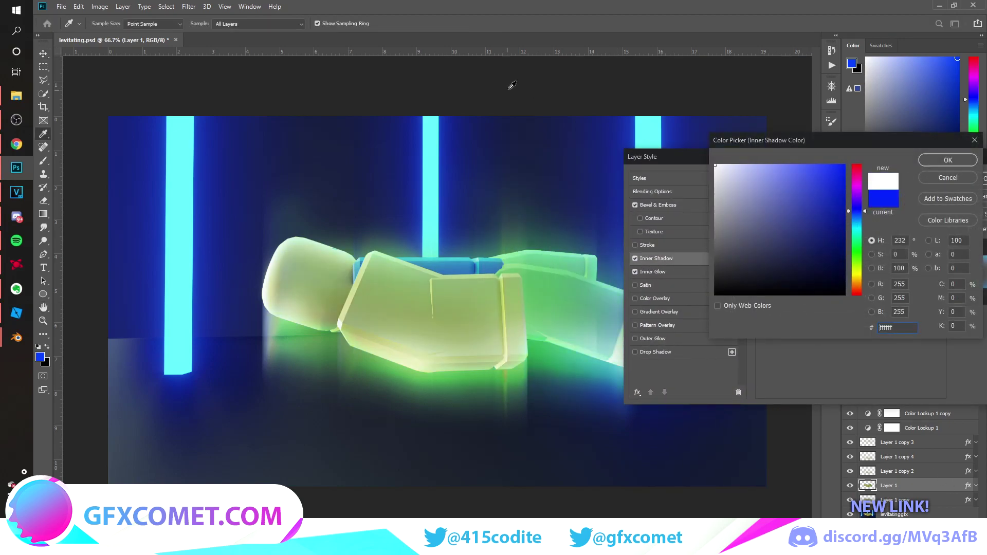
pyautogui.click(948, 159)
# Step: Set the Inner Shadow's blend mode to Overlay at 74% opacity and apply the layer style
pyautogui.click(832, 198)
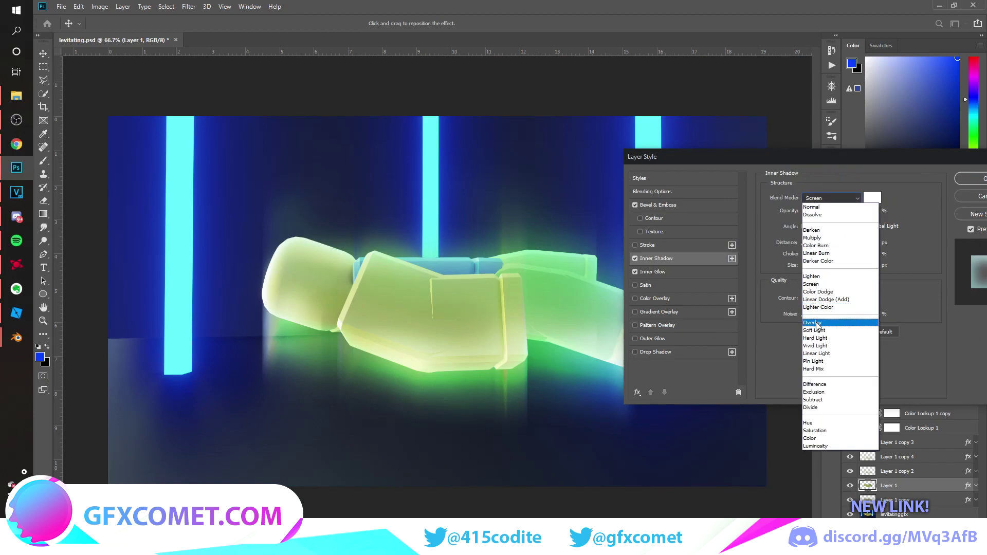
pyautogui.click(817, 323)
pyautogui.click(840, 211)
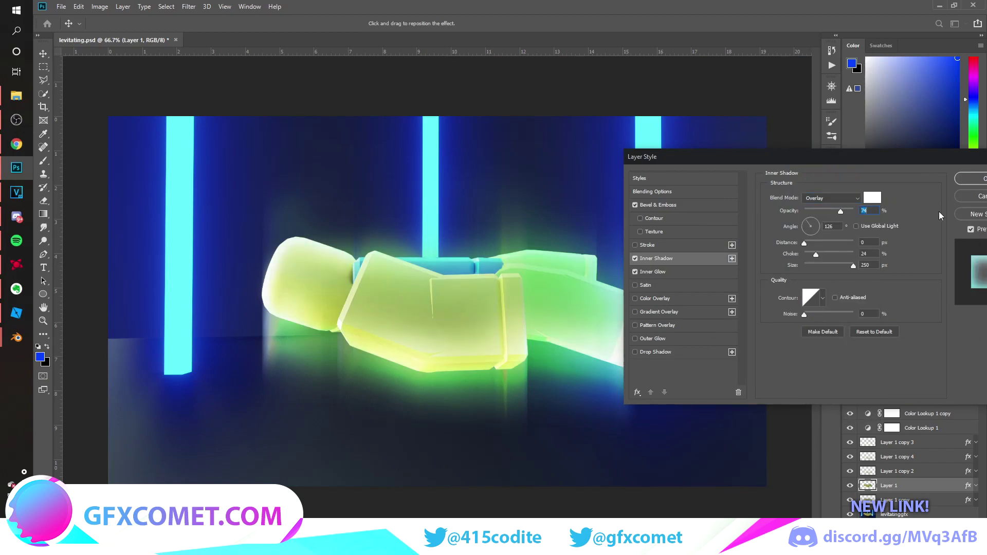
pyautogui.moveTo(854, 266); pyautogui.dragTo(887, 256)
pyautogui.press('Return')
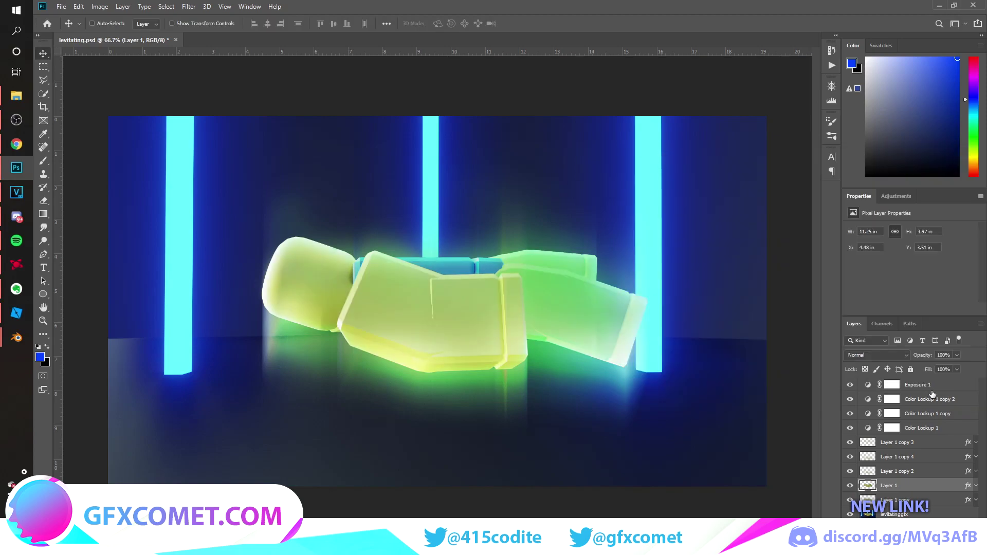
# Step: Rotate all layers from Exposure 1 down to the render about 5° clockwise and scale them to about 117.5% so they fill the canvas
pyautogui.click(927, 387)
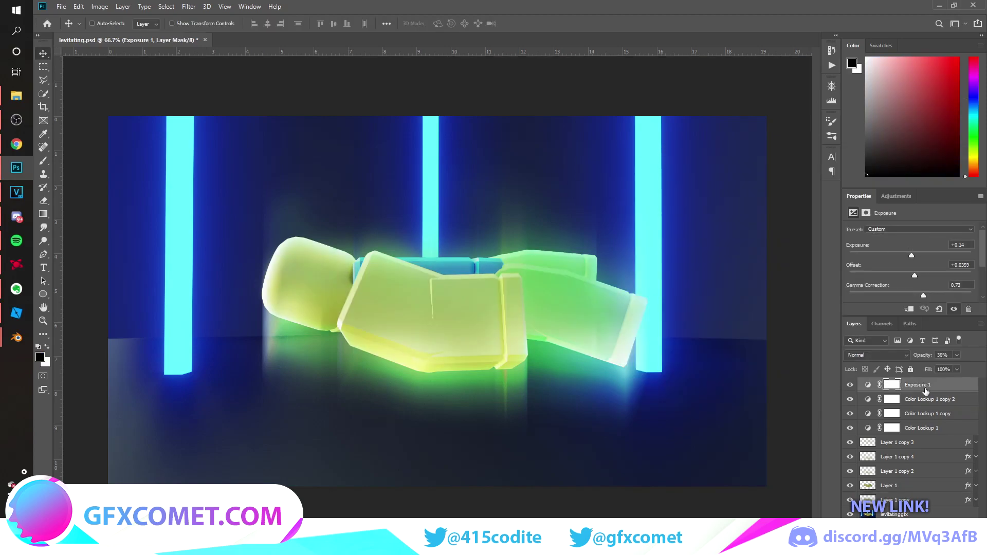
pyautogui.keyDown('shift'); pyautogui.click(906, 513); pyautogui.keyUp('shift')
pyautogui.hotkey('ctrl', 't')
pyautogui.hotkey('ctrl', '-')
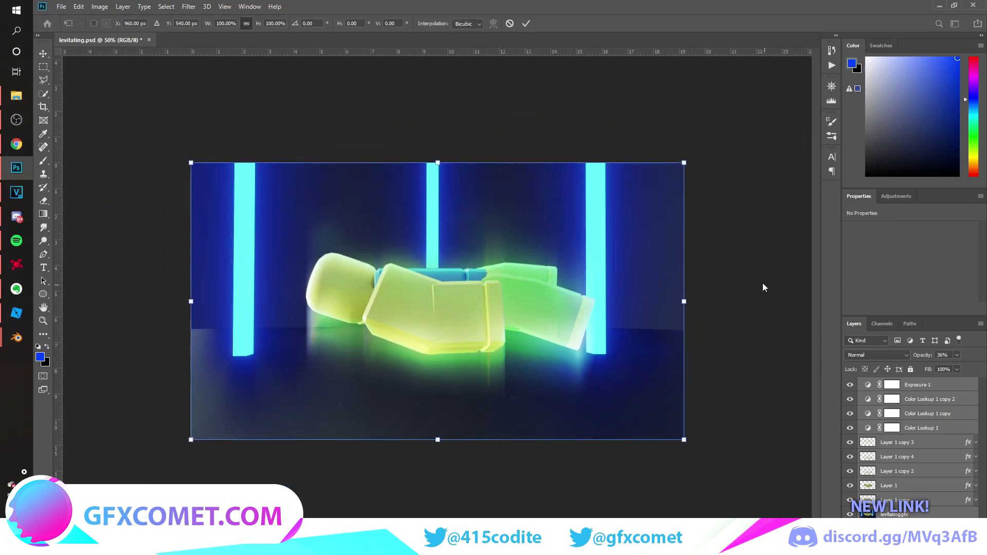
pyautogui.moveTo(720, 258); pyautogui.dragTo(730, 271)
pyautogui.moveTo(692, 188); pyautogui.dragTo(740, 167)
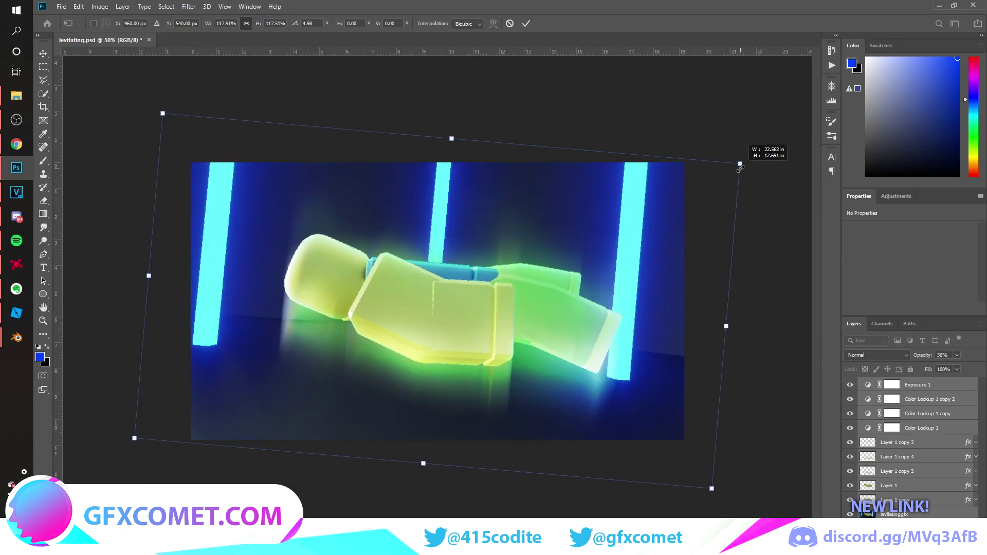
pyautogui.press('Return')
pyautogui.hotkey('ctrl', '+')
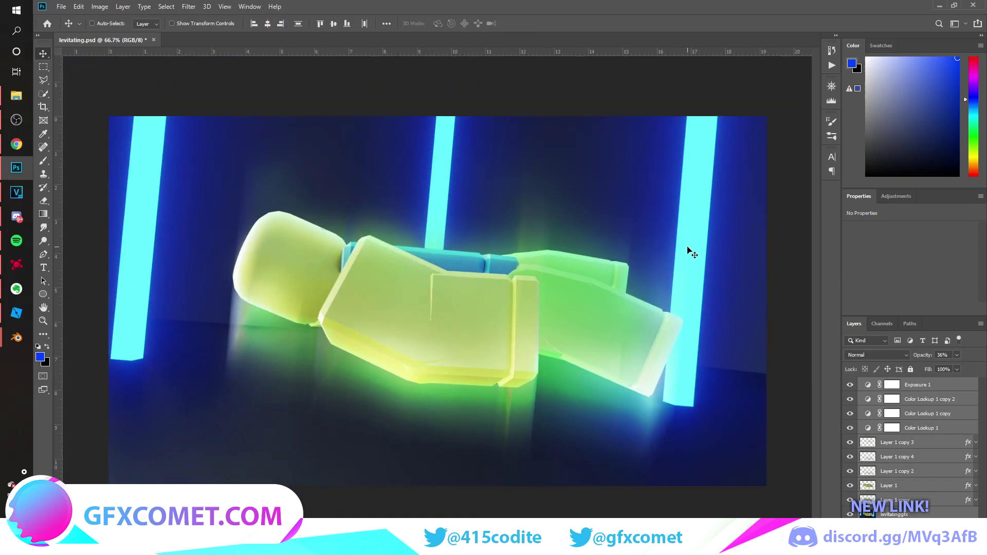
pyautogui.moveTo(693, 253); pyautogui.dragTo(689, 247)
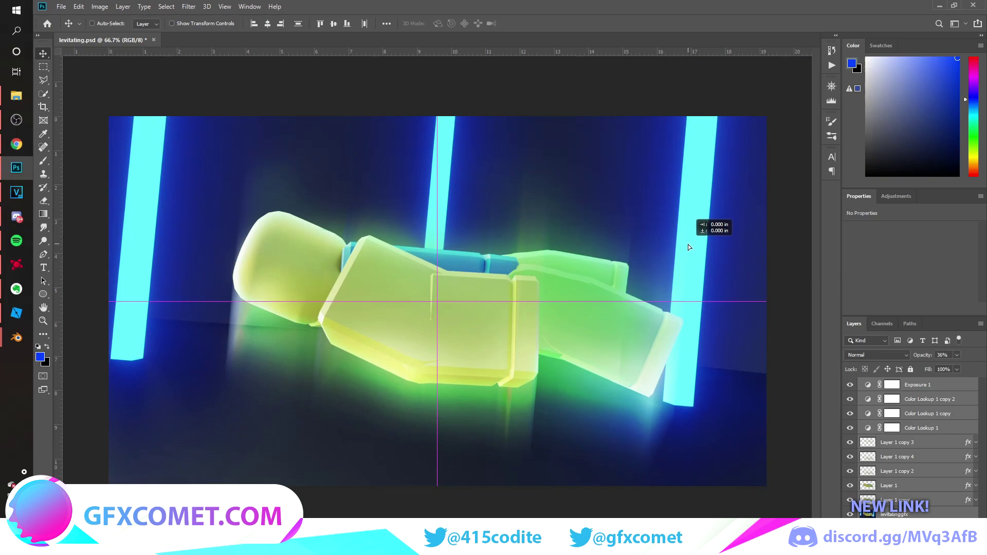
# Step: Duplicate the character's Layer 1 directly beneath it and rasterize the duplicate's layer style
pyautogui.click(879, 486)
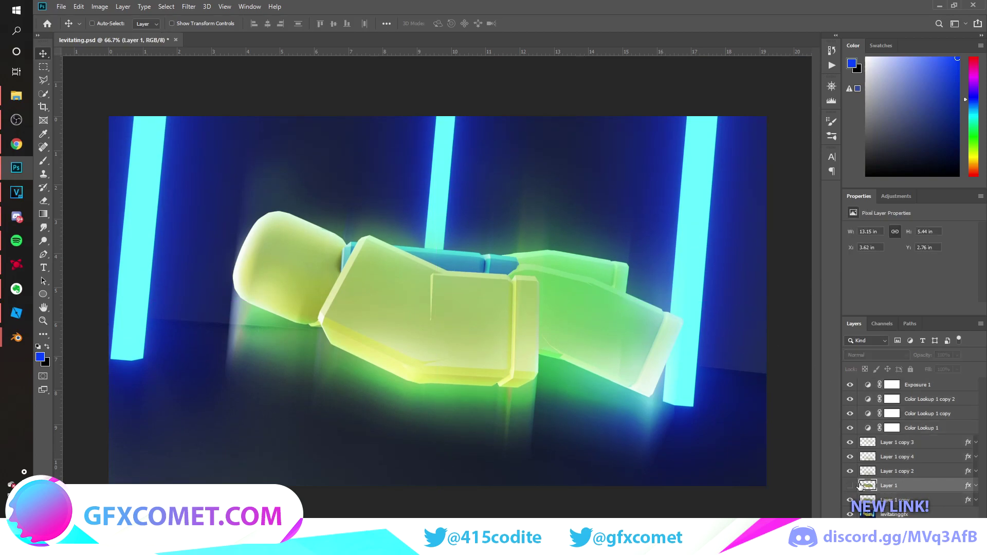
pyautogui.click(850, 486)
pyautogui.keyDown('alt'); pyautogui.moveTo(901, 490); pyautogui.dragTo(905, 495); pyautogui.keyUp('alt')
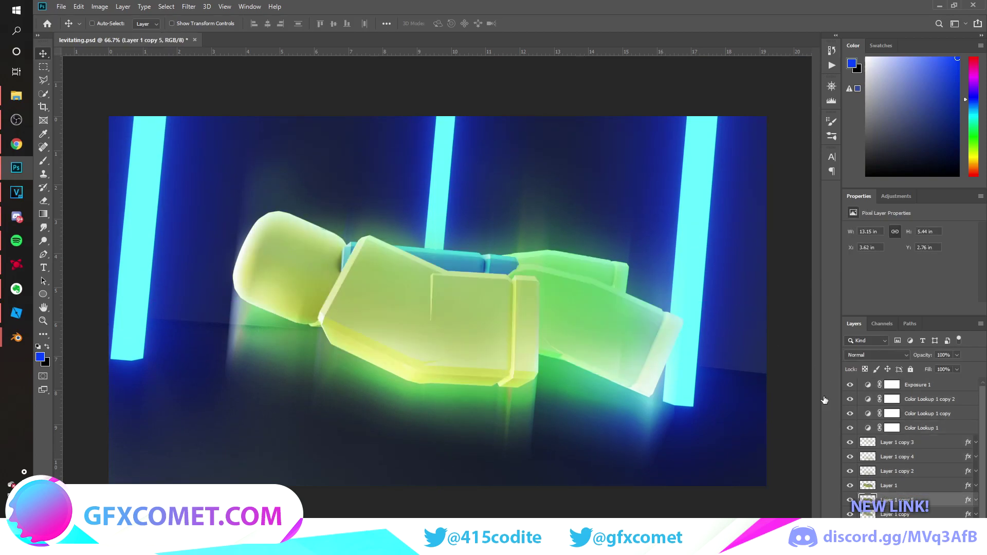
pyautogui.rightClick(931, 507)
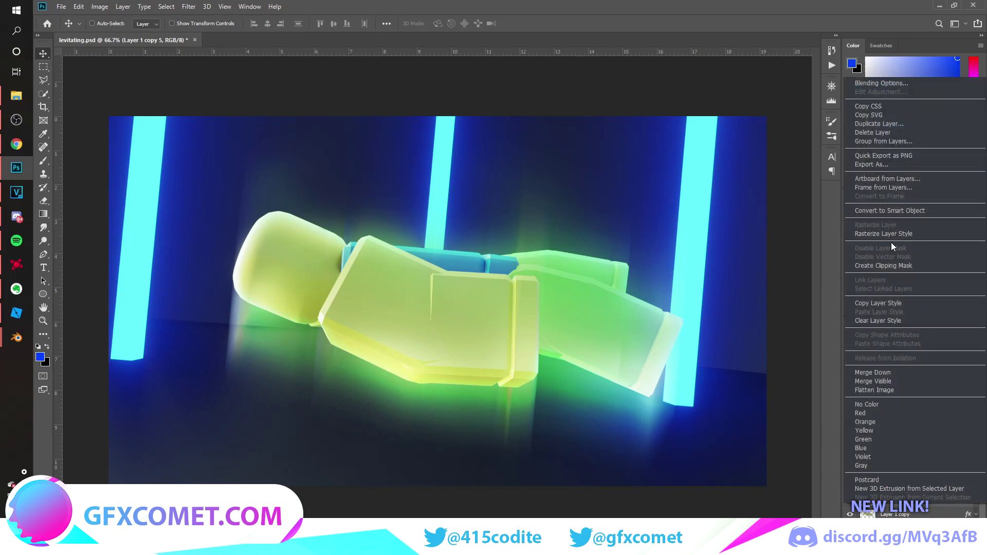
pyautogui.click(890, 233)
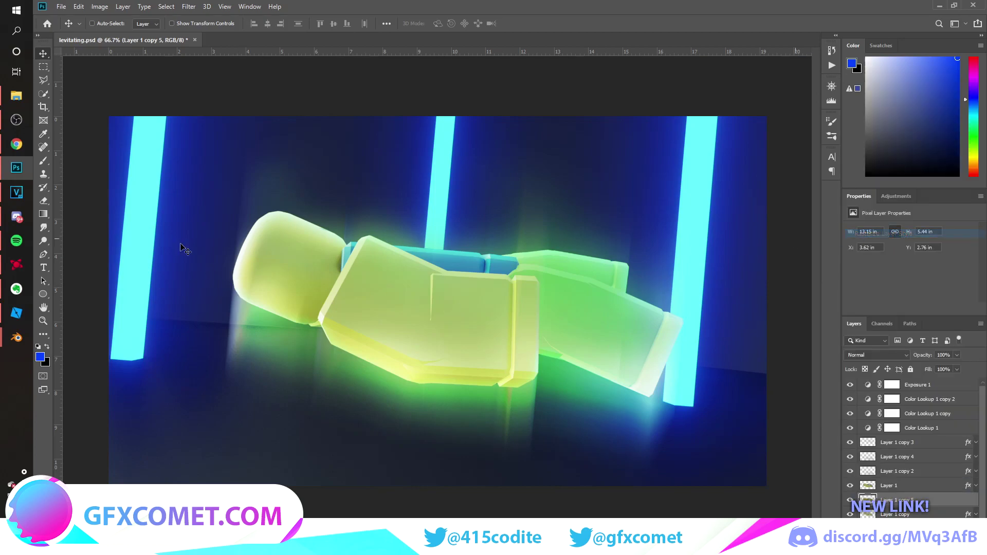
# Step: Smudge the duplicate downward at 50% strength along the character's underside, from the head to the feet
pyautogui.click(44, 229)
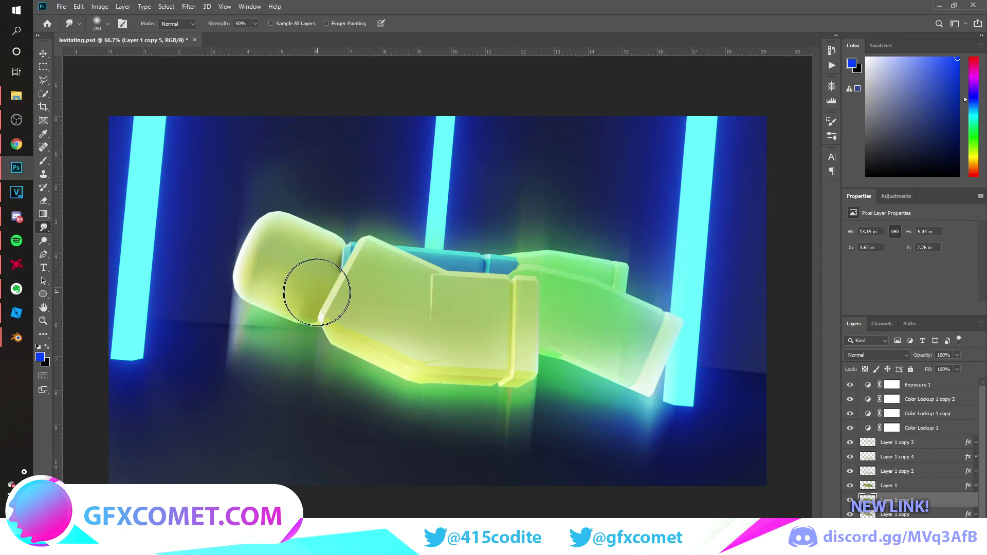
pyautogui.press('[')
pyautogui.press('[')
pyautogui.press('[')
pyautogui.press('[')
pyautogui.moveTo(260, 287); pyautogui.dragTo(239, 358)
pyautogui.press(']')
pyautogui.moveTo(263, 298)
pyautogui.mouseDown()
pyautogui.moveTo(282, 302)
pyautogui.moveTo(294, 358)
pyautogui.moveTo(307, 312)
pyautogui.moveTo(228, 312)
pyautogui.moveTo(253, 300)
pyautogui.moveTo(252, 323)
pyautogui.mouseUp()
pyautogui.press('[')
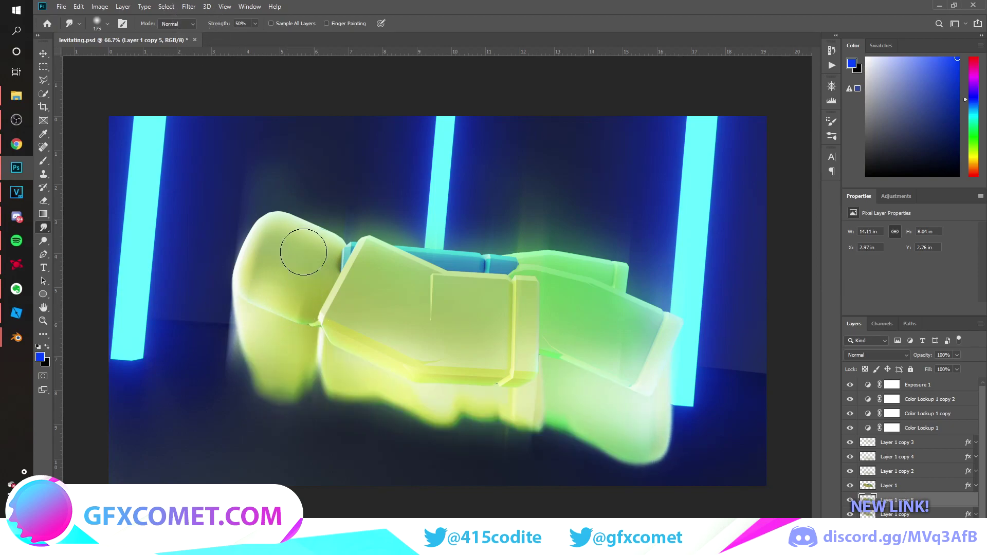
# Step: Apply a Motion Blur at a 90° angle to the smudged layer
pyautogui.press('v')
pyautogui.click(188, 7)
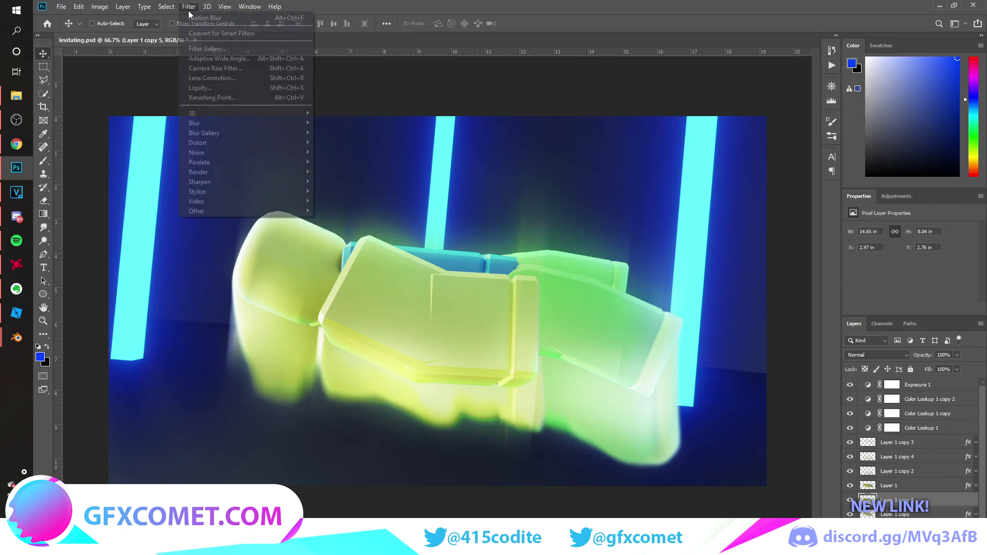
pyautogui.moveTo(296, 126)
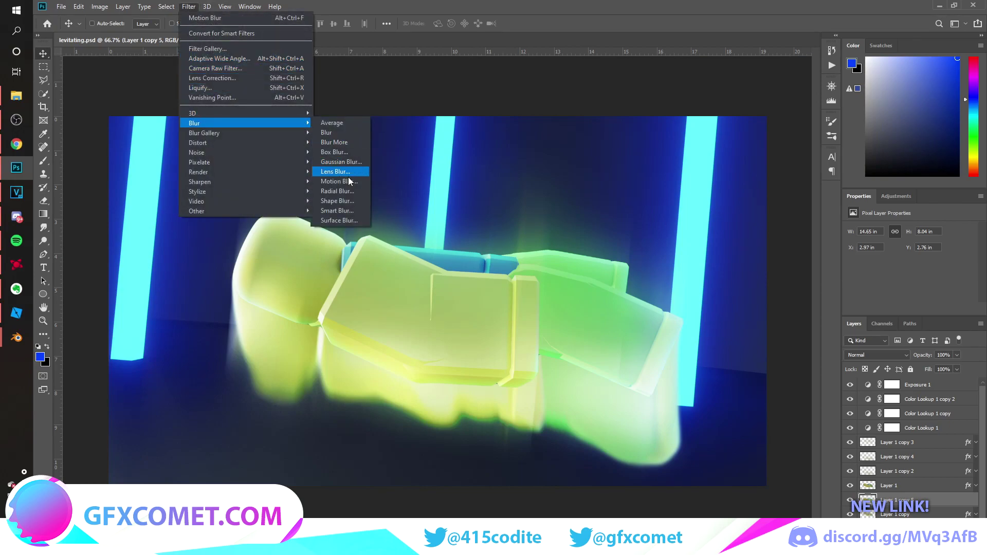
pyautogui.click(350, 181)
pyautogui.moveTo(799, 313); pyautogui.dragTo(805, 316)
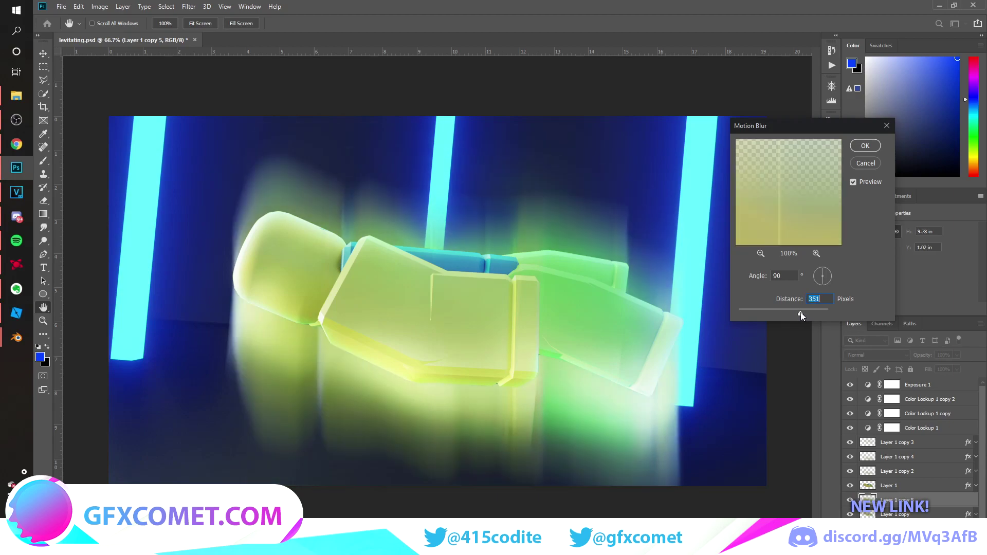
pyautogui.press('Return')
# Step: Erase the excess blur streaks around the character and set the blurred layer's opacity to 86%
pyautogui.press('e')
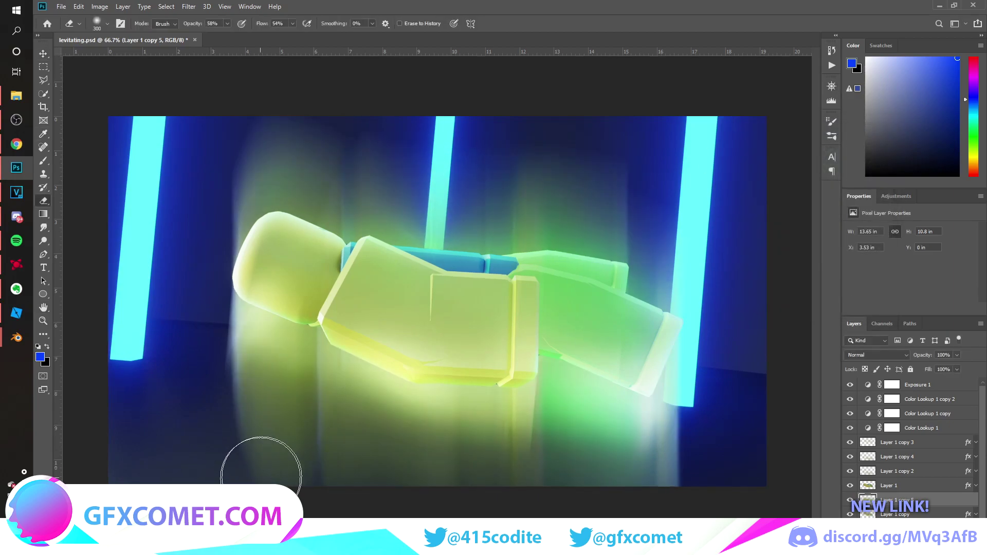
pyautogui.moveTo(261, 477)
pyautogui.mouseDown()
pyautogui.moveTo(207, 135)
pyautogui.moveTo(603, 169)
pyautogui.moveTo(745, 219)
pyautogui.moveTo(176, 203)
pyautogui.moveTo(290, 141)
pyautogui.mouseUp()
pyautogui.moveTo(923, 355)
pyautogui.mouseDown()
pyautogui.moveTo(901, 357)
pyautogui.moveTo(964, 358)
pyautogui.mouseUp()
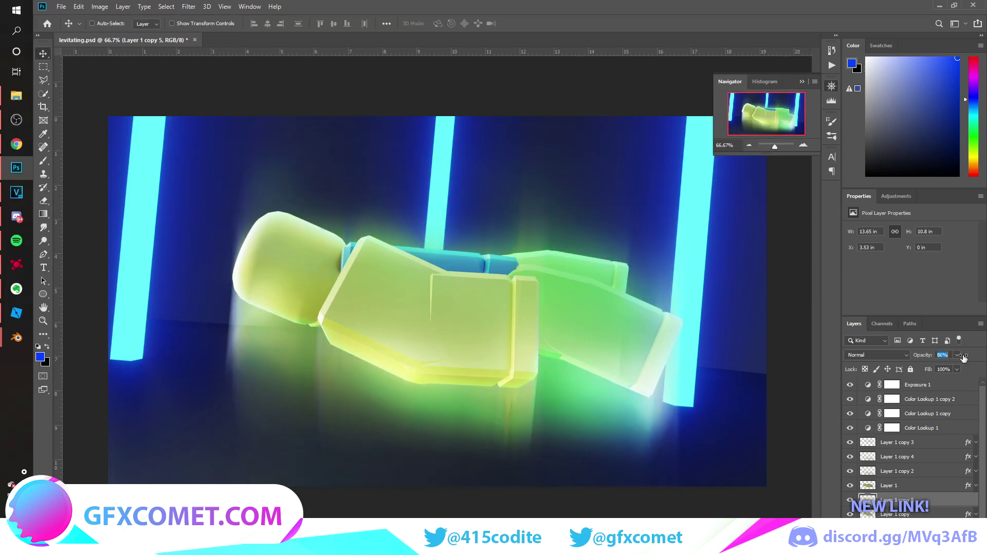
# Step: Duplicate Layer 1 beneath Layer 1 copy, flatten the duplicate through a group, fill its silhouette with black and deselect
pyautogui.scroll(-1, 907, 478)
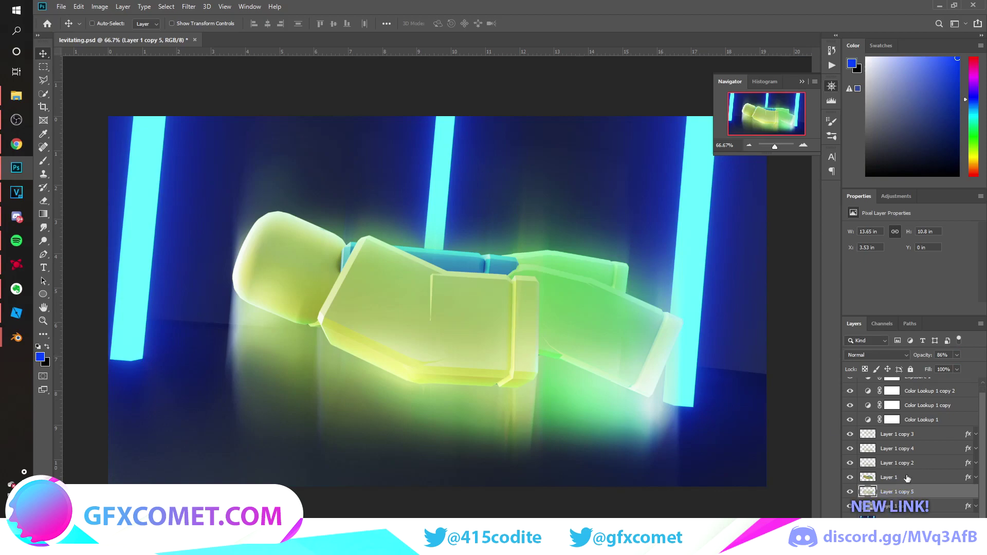
pyautogui.moveTo(905, 482); pyautogui.dragTo(927, 511)
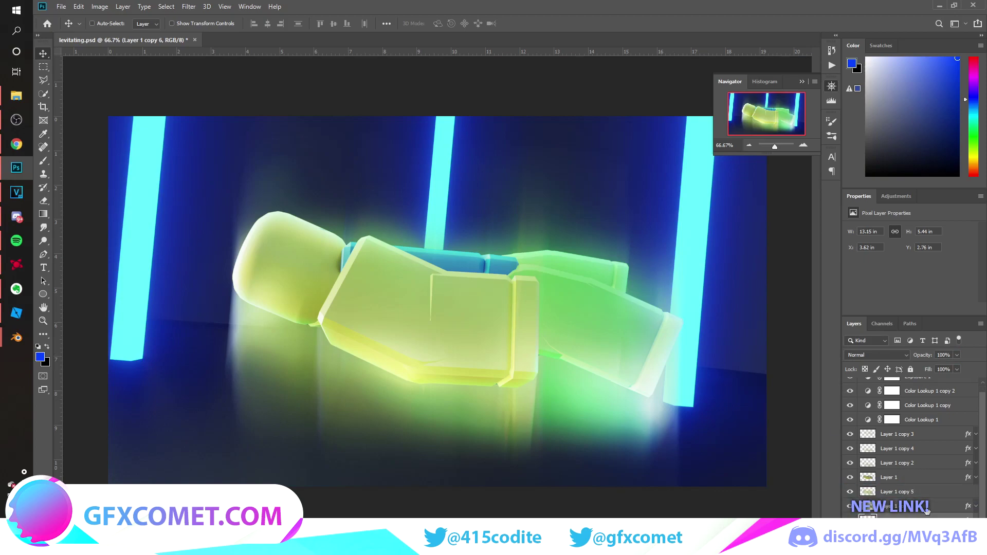
pyautogui.hotkey('ctrl', 'g')
pyautogui.scroll(-1, 905, 462)
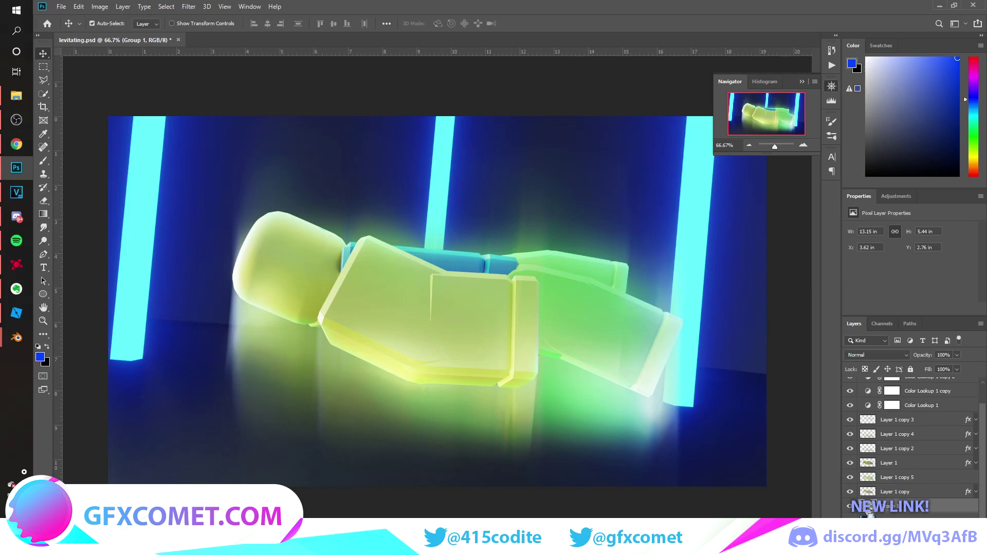
pyautogui.keyDown('ctrl'); pyautogui.click(868, 514); pyautogui.keyUp('ctrl')
pyautogui.press('d')
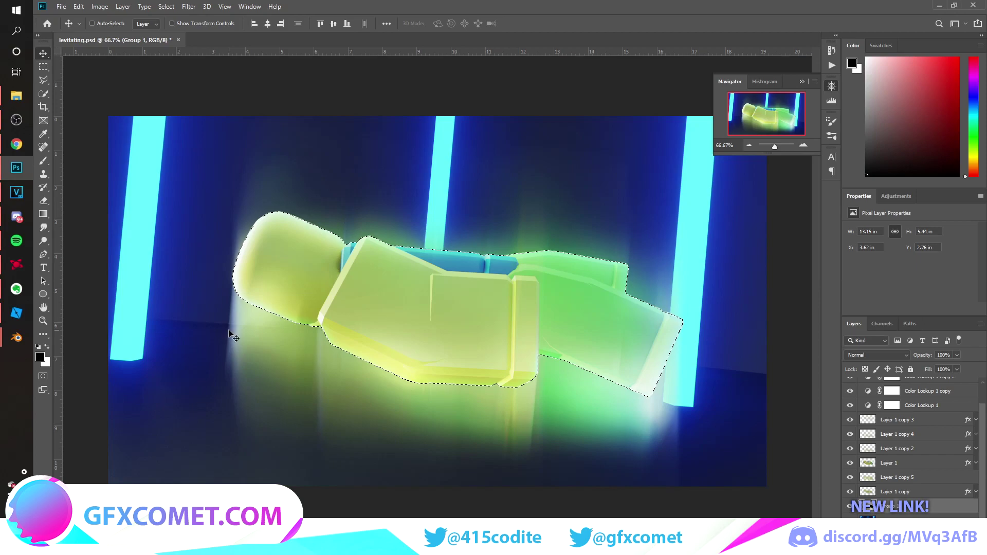
pyautogui.hotkey('ctrl', 'd')
# Step: Move the black silhouette onto the floor below the character and squash it into a flat shadow about 2.1 in high
pyautogui.moveTo(465, 284); pyautogui.dragTo(440, 416)
pyautogui.hotkey('ctrl', 't')
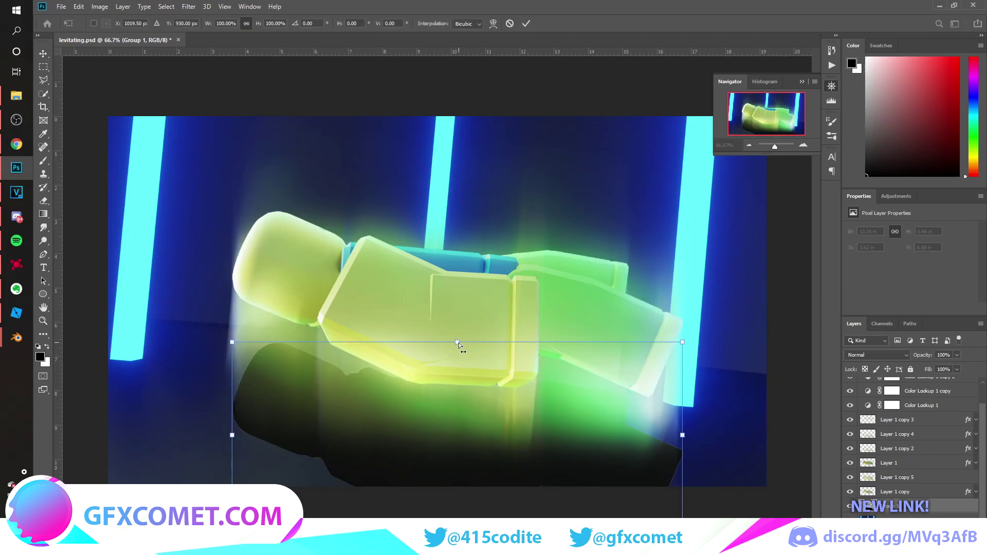
pyautogui.moveTo(455, 389); pyautogui.dragTo(522, 464)
pyautogui.press('Return')
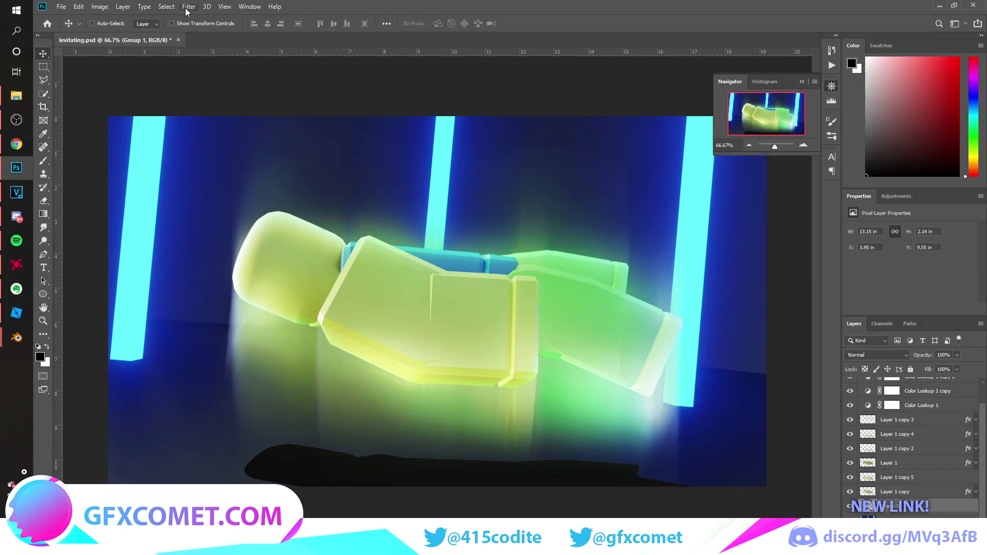
# Step: Soften the floor shadow with a 3.0-pixel Gaussian Blur and set its layer opacity to 21%
pyautogui.click(186, 7)
pyautogui.moveTo(276, 122)
pyautogui.click(348, 161)
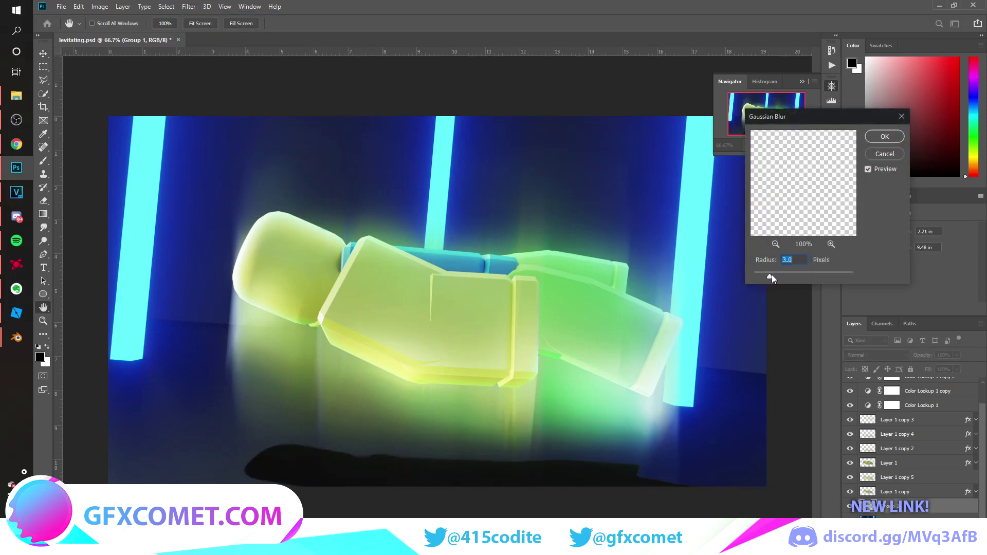
pyautogui.click(884, 137)
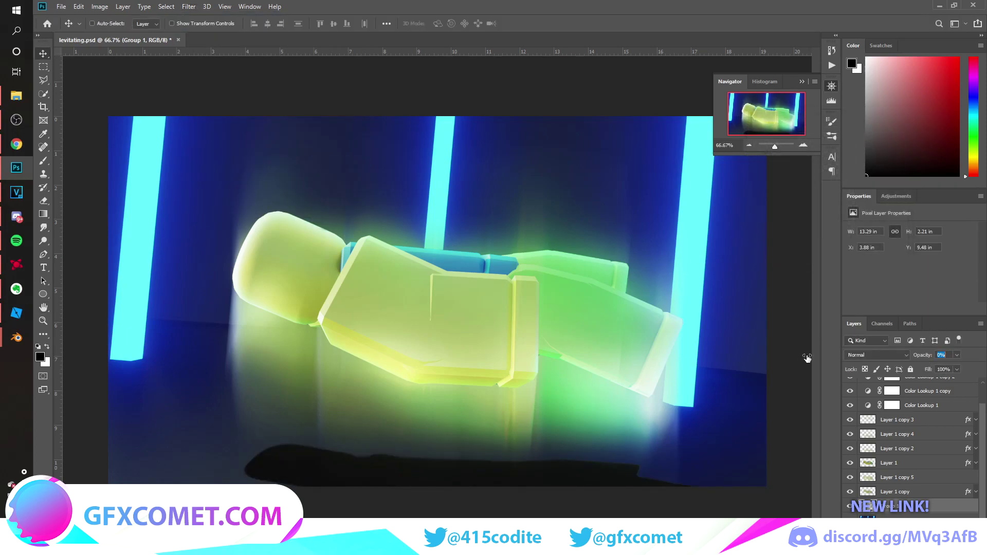
pyautogui.moveTo(807, 358); pyautogui.dragTo(811, 360)
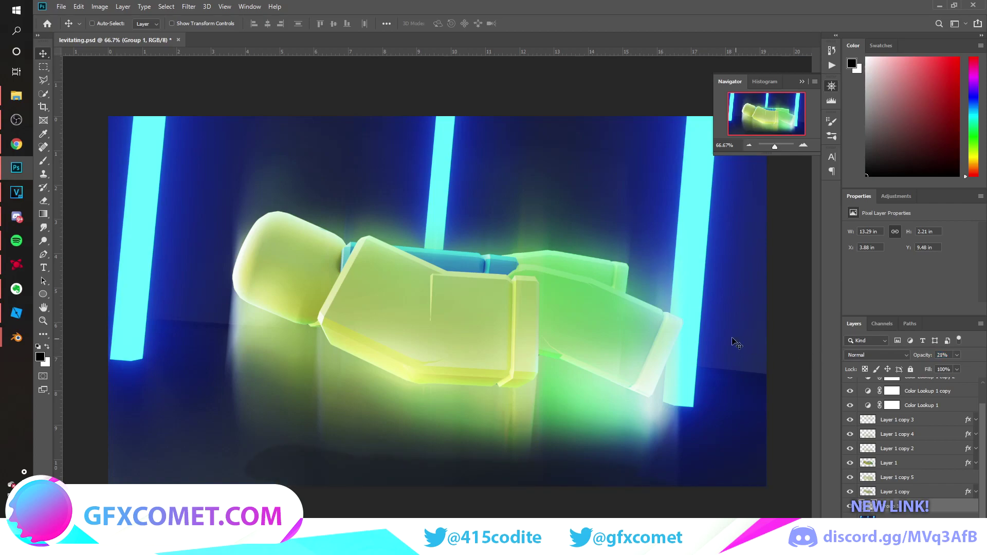
pyautogui.click(802, 81)
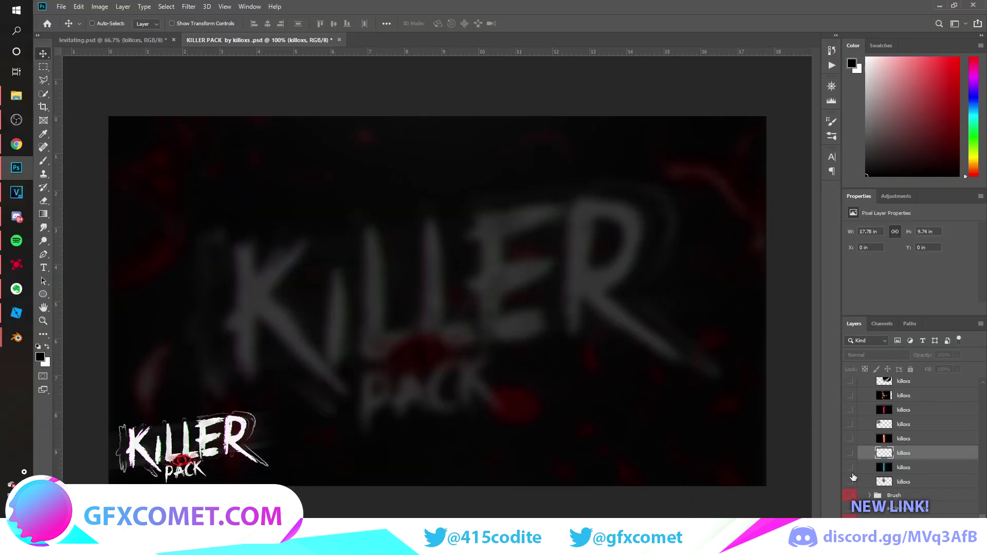
# Step: Show the fiery light-streak layer in the KILLER PACK document and copy it into levitating.psd
pyautogui.click(852, 467)
pyautogui.click(853, 462)
pyautogui.click(850, 438)
pyautogui.click(905, 439)
pyautogui.moveTo(556, 326); pyautogui.dragTo(396, 387)
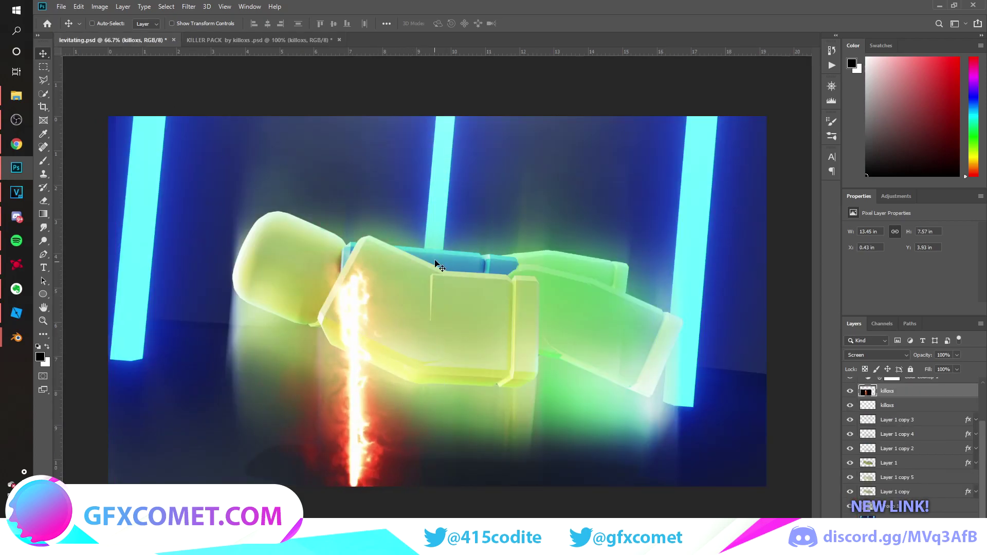
# Step: Rotate the flame streak to about -82° so it lies lengthwise across the character
pyautogui.hotkey('ctrl', 'z')
pyautogui.hotkey('ctrl', 'z')
pyautogui.hotkey('ctrl', 't')
pyautogui.moveTo(765, 262); pyautogui.dragTo(334, 149)
# Step: Warp the flame streak into a downward curve following the character's underside from head to feet
pyautogui.rightClick(459, 230)
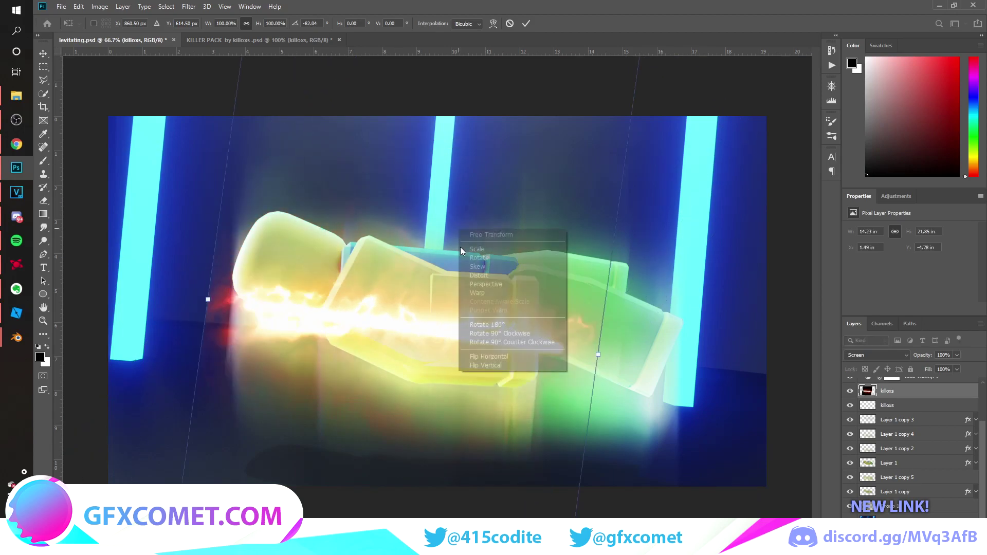
pyautogui.click(507, 292)
pyautogui.moveTo(414, 326); pyautogui.dragTo(421, 366)
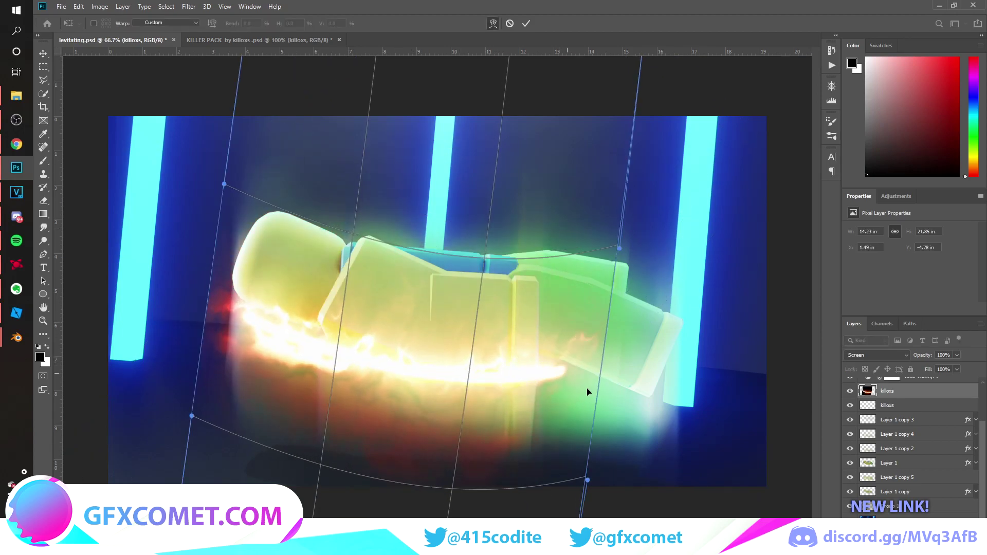
pyautogui.moveTo(588, 391); pyautogui.dragTo(595, 384)
pyautogui.moveTo(293, 346)
pyautogui.mouseDown()
pyautogui.moveTo(288, 358)
pyautogui.moveTo(294, 344)
pyautogui.mouseUp()
pyautogui.moveTo(641, 412); pyautogui.dragTo(626, 380)
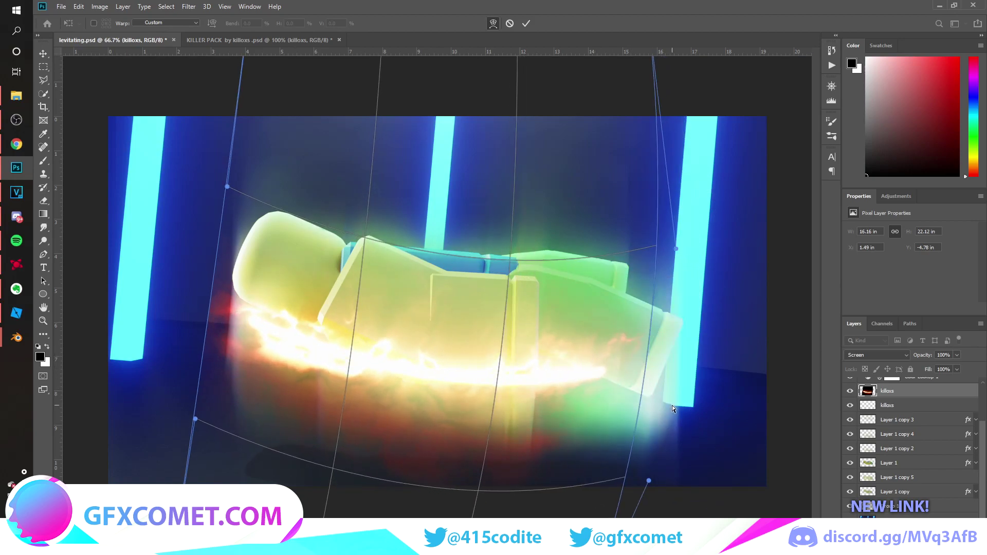
pyautogui.moveTo(672, 405); pyautogui.dragTo(716, 425)
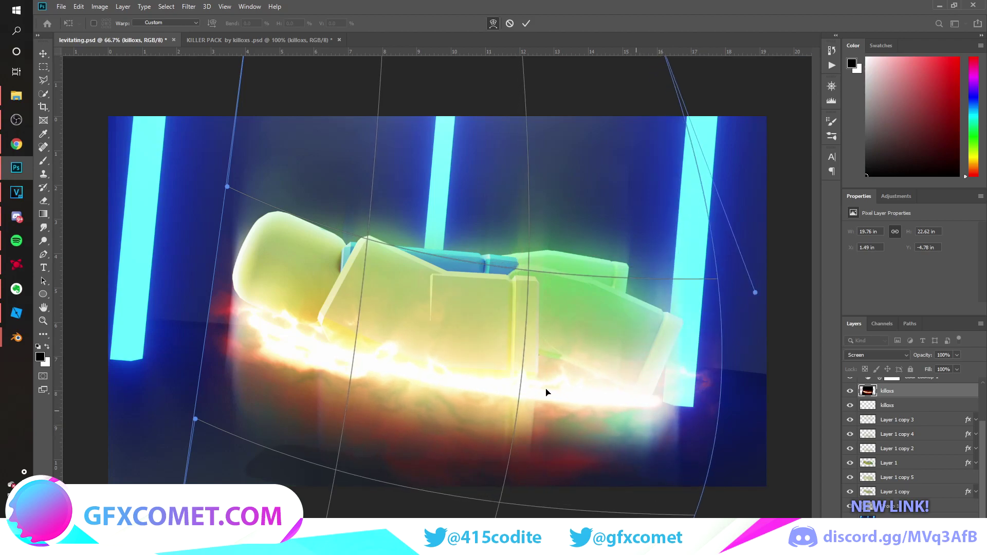
pyautogui.press('Return')
# Step: Lower the flame layer in the stack until it sits directly beneath Layer 1 copy
pyautogui.hotkey('ctrl', '[')
pyautogui.hotkey('ctrl', '[')
pyautogui.hotkey('ctrl', '[')
pyautogui.hotkey('ctrl', '[')
pyautogui.hotkey('ctrl', '[')
pyautogui.hotkey('ctrl', '[')
pyautogui.hotkey('ctrl', '[')
# Step: Tilt the flame clockwise by about 5.8° and shift it slightly beneath the character's body
pyautogui.hotkey('ctrl', 't')
pyautogui.moveTo(739, 344); pyautogui.dragTo(743, 375)
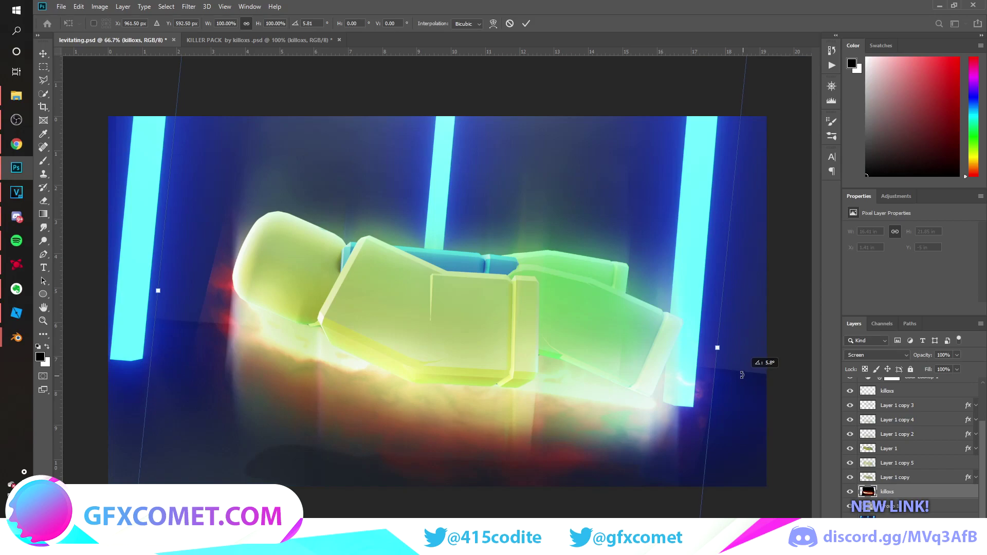
pyautogui.press('Return')
pyautogui.moveTo(470, 343); pyautogui.dragTo(474, 352)
# Step: Erase the stray flame edges near the head and beyond the feet, and set the flame layer's opacity to 55%
pyautogui.press('e')
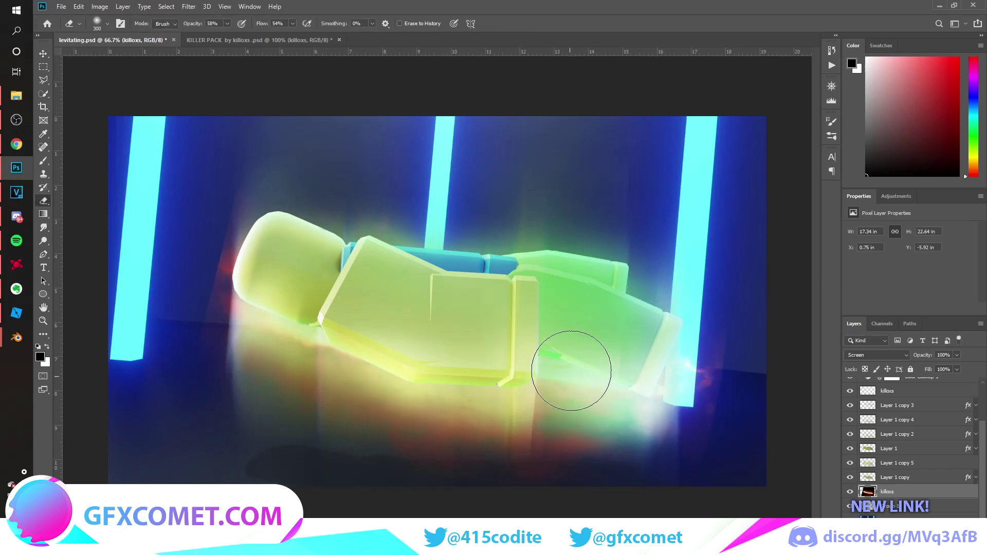
pyautogui.moveTo(205, 270)
pyautogui.mouseDown()
pyautogui.moveTo(212, 280)
pyautogui.moveTo(410, 269)
pyautogui.moveTo(421, 320)
pyautogui.moveTo(267, 326)
pyautogui.mouseUp()
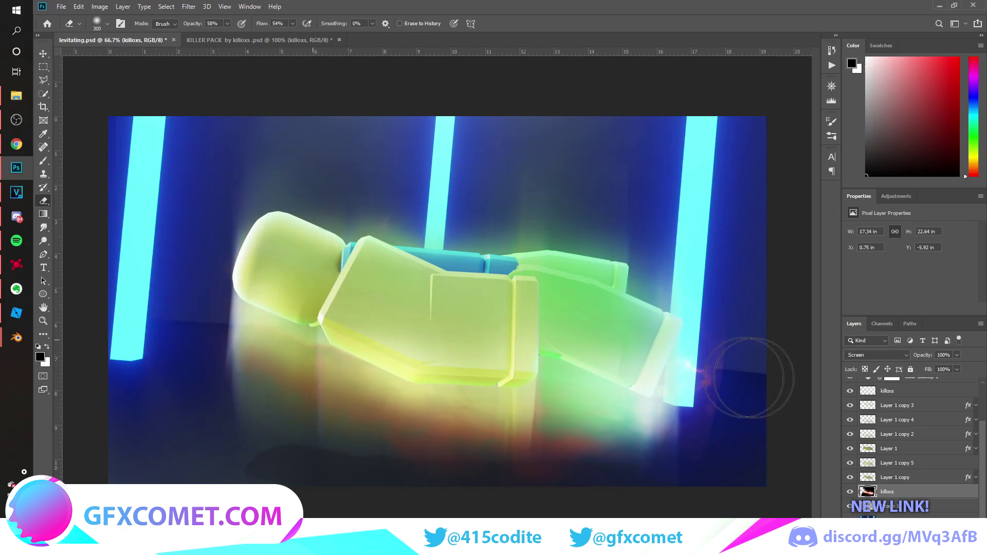
pyautogui.moveTo(741, 359)
pyautogui.mouseDown()
pyautogui.moveTo(727, 375)
pyautogui.moveTo(751, 346)
pyautogui.moveTo(753, 365)
pyautogui.mouseUp()
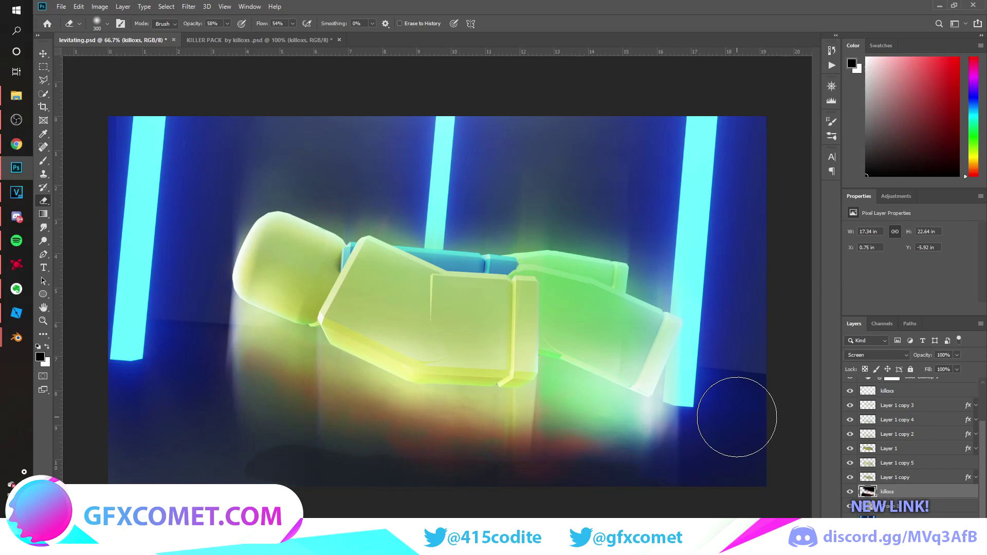
pyautogui.press('v')
pyautogui.moveTo(921, 355); pyautogui.dragTo(679, 340)
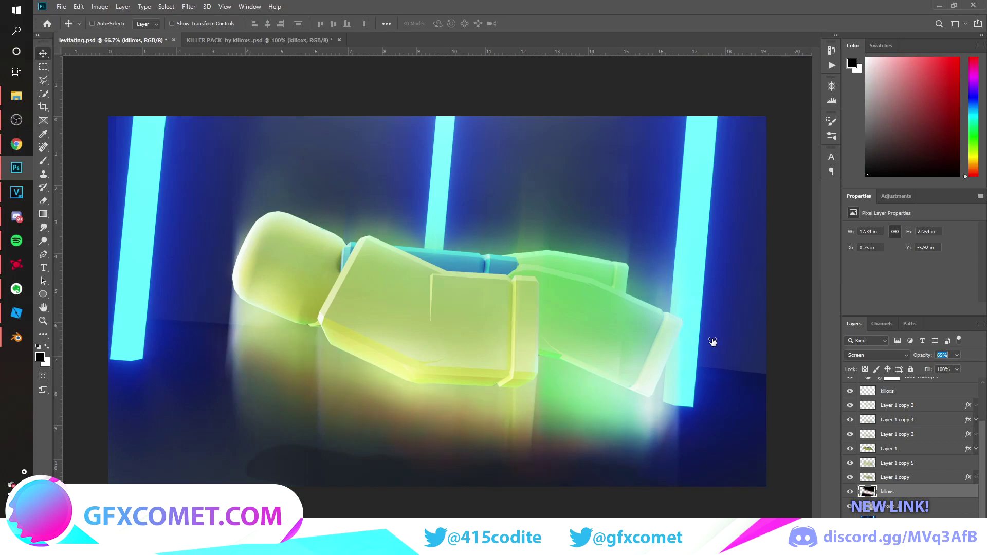
pyautogui.moveTo(708, 342); pyautogui.dragTo(708, 342)
# Step: Preview the other light overlays in the KILLER PACK document, hide them again and return to levitating.psd
pyautogui.hotkey('ctrl', 'Tab')
pyautogui.scroll(-2, 849, 498)
pyautogui.click(849, 477)
pyautogui.click(850, 491)
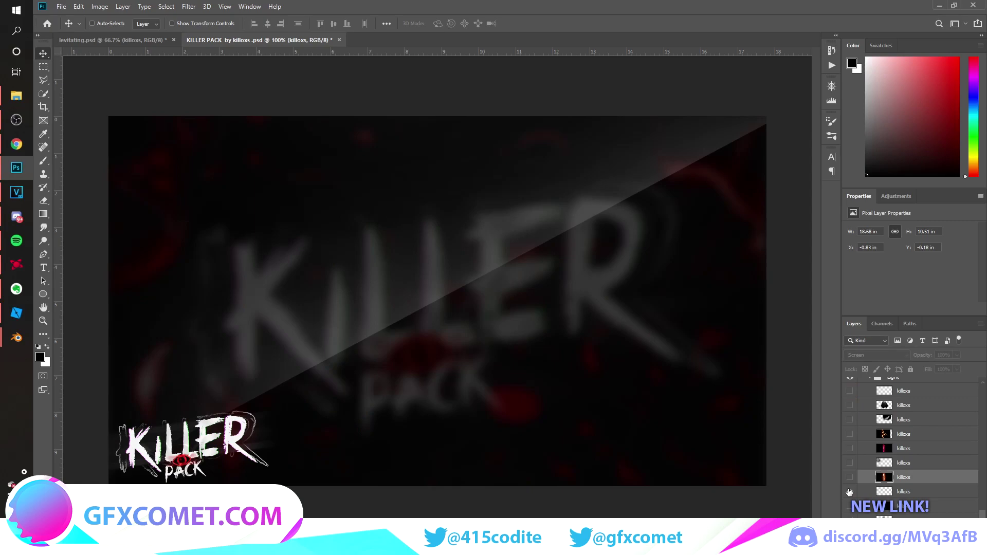
pyautogui.click(849, 492)
pyautogui.scroll(-1, 910, 442)
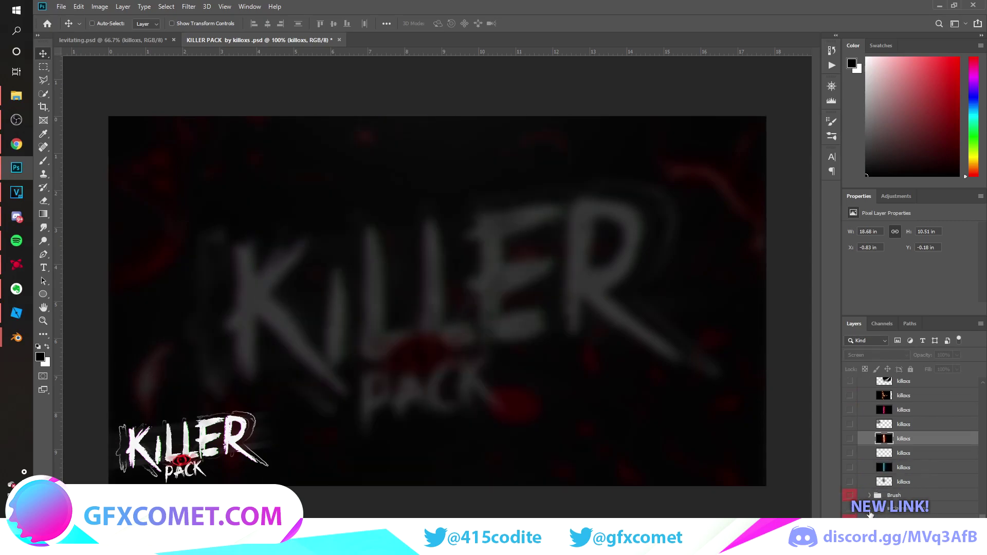
pyautogui.hotkey('ctrl', 'Tab')
# Step: Group all layers above the Background, duplicate the group and merge the duplicate into one layer
pyautogui.scroll(2, 920, 437)
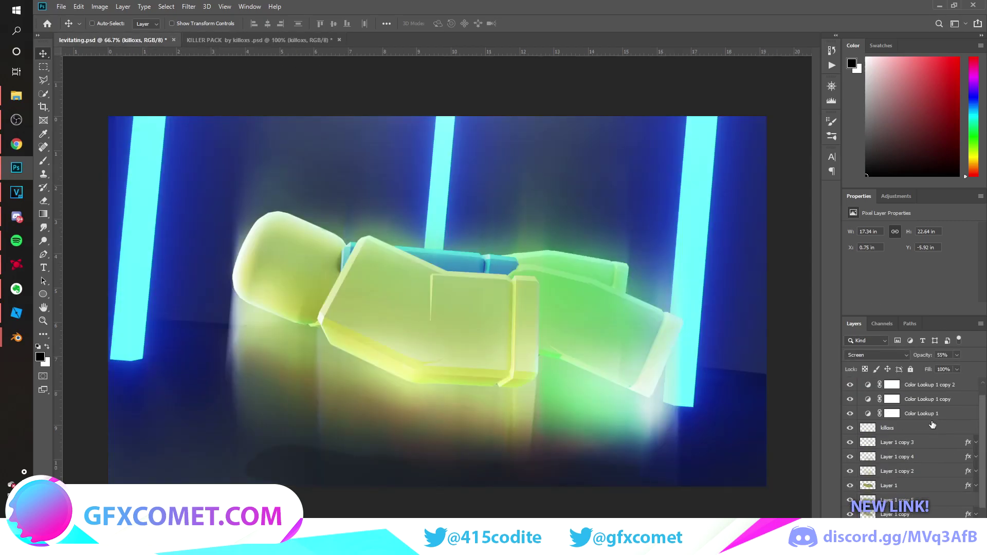
pyautogui.scroll(1, 935, 425)
pyautogui.click(942, 387)
pyautogui.scroll(-1, 901, 471)
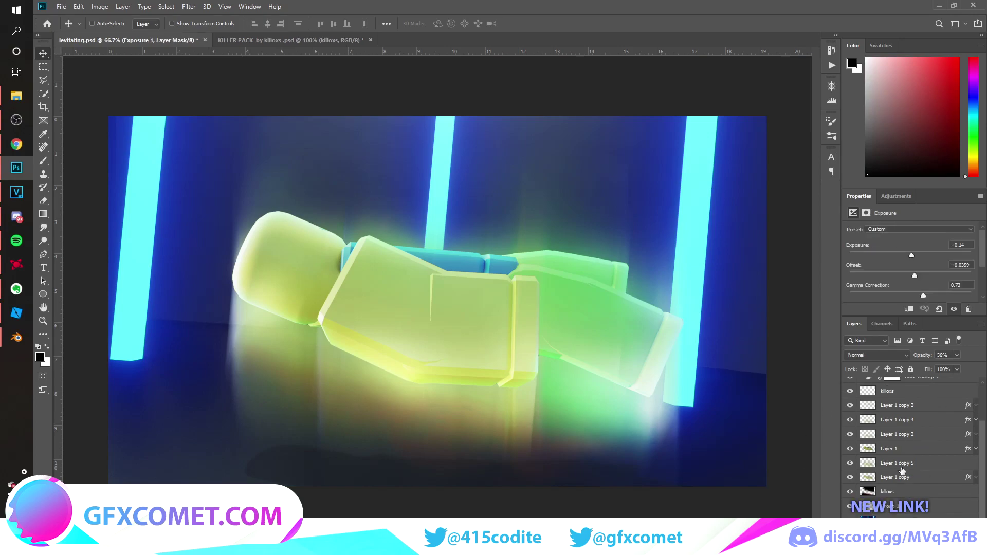
pyautogui.keyDown('shift'); pyautogui.click(905, 519); pyautogui.keyUp('shift')
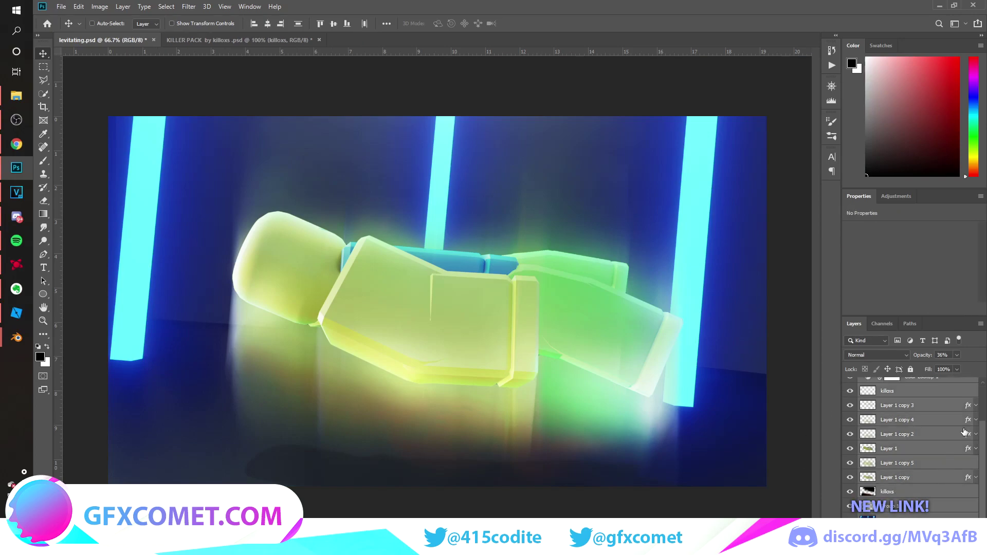
pyautogui.hotkey('ctrl', 'g')
pyautogui.hotkey('ctrl', 'j')
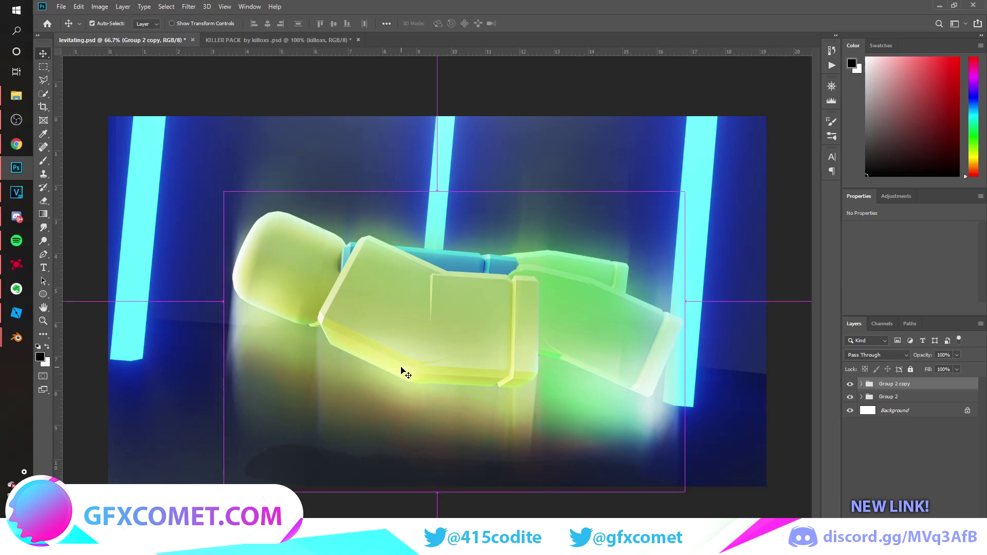
pyautogui.hotkey('ctrl', 'e')
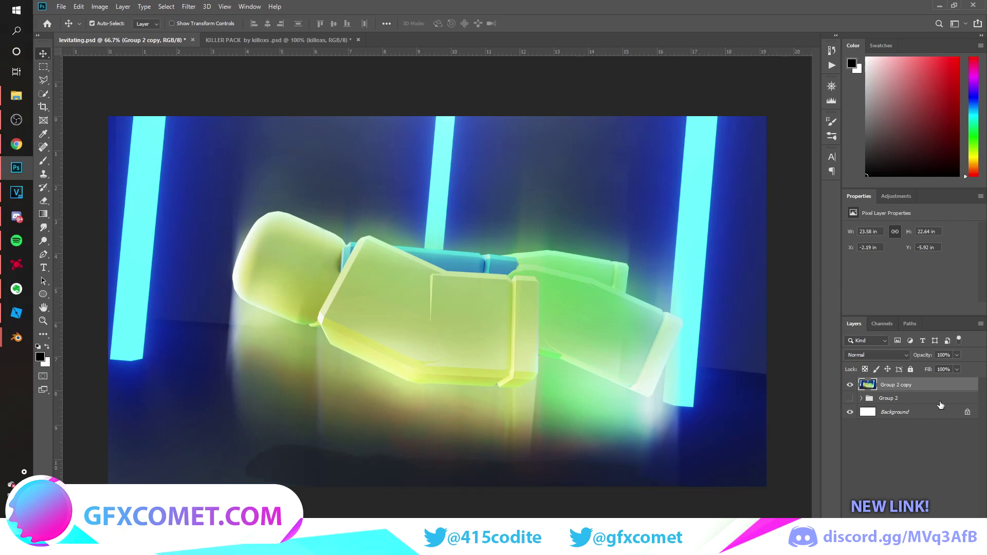
# Step: Stamp the visible image into a new canvas-sized layer and delete the merged Group 2 copy
pyautogui.hotkey('ctrl', 'shift', 'alt', 'e')
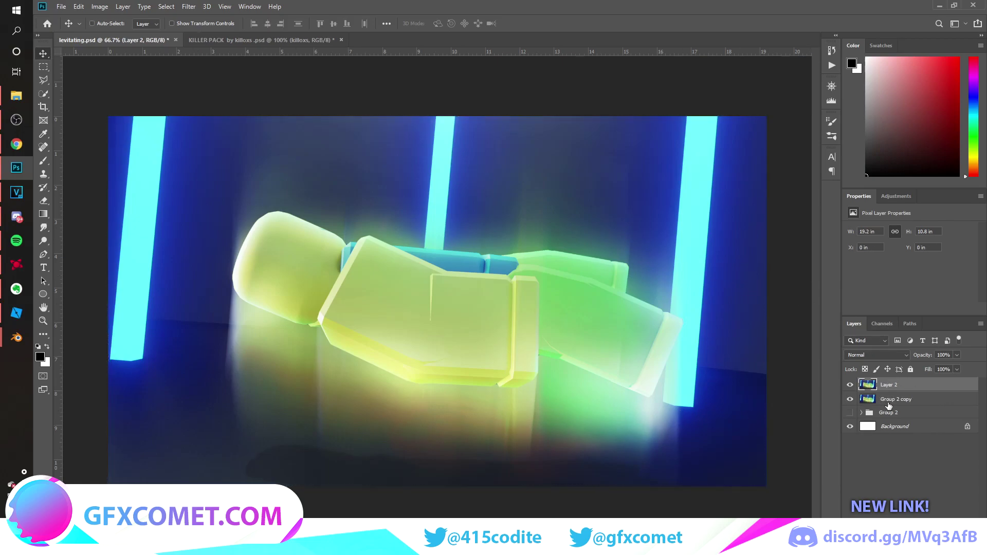
pyautogui.click(897, 399)
pyautogui.press('Delete')
pyautogui.click(903, 386)
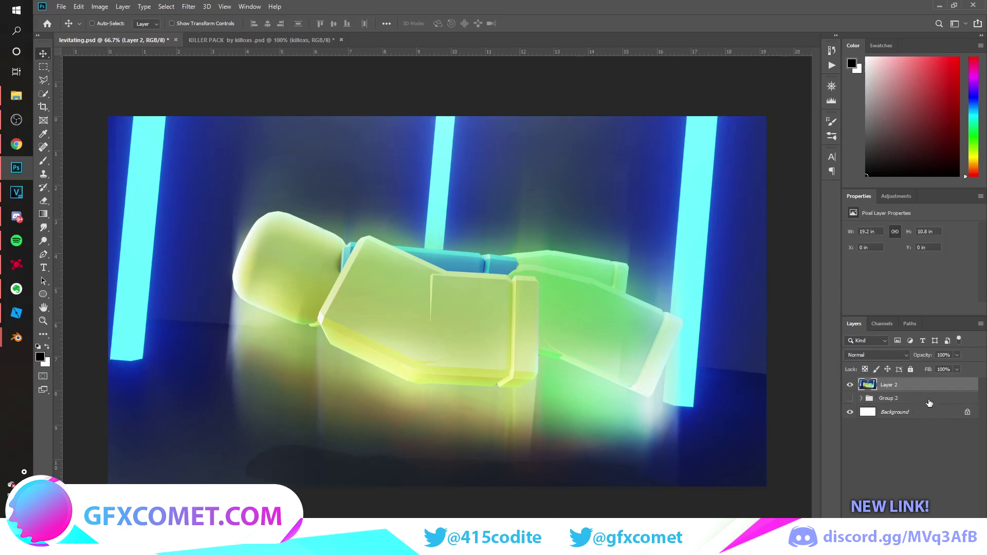
# Step: Duplicate Layer 2 and adjust it in Camera Raw: Exposure -0.10, Contrast +11, Highlights +2, Shadows -9, Whites +61, Blacks -12, Texture +17, Clarity +80
pyautogui.hotkey('ctrl', 'j')
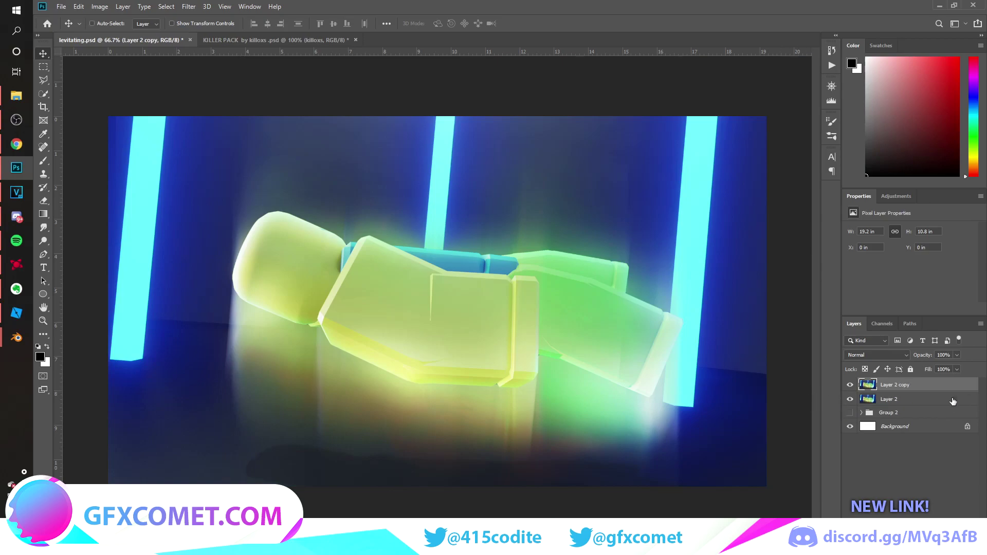
pyautogui.click(189, 6)
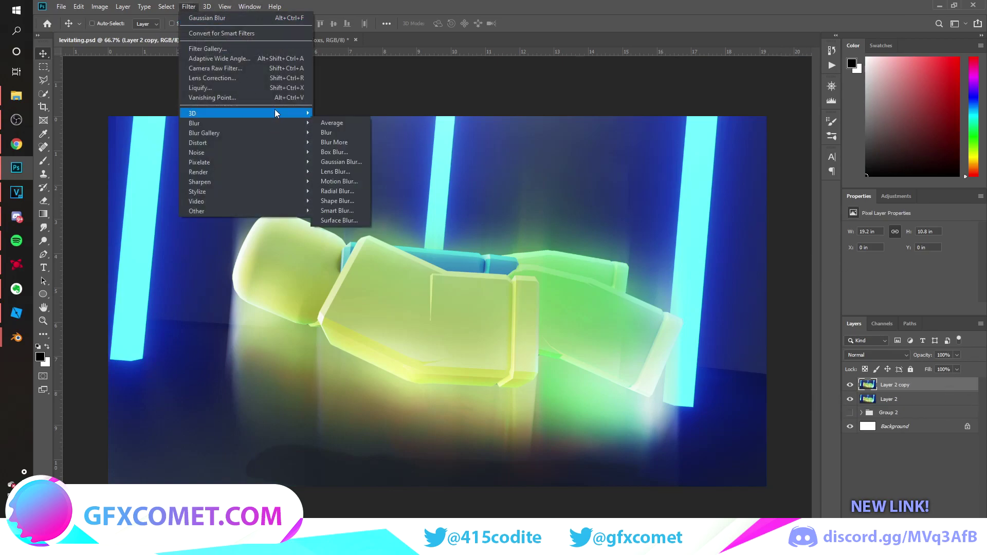
pyautogui.click(229, 68)
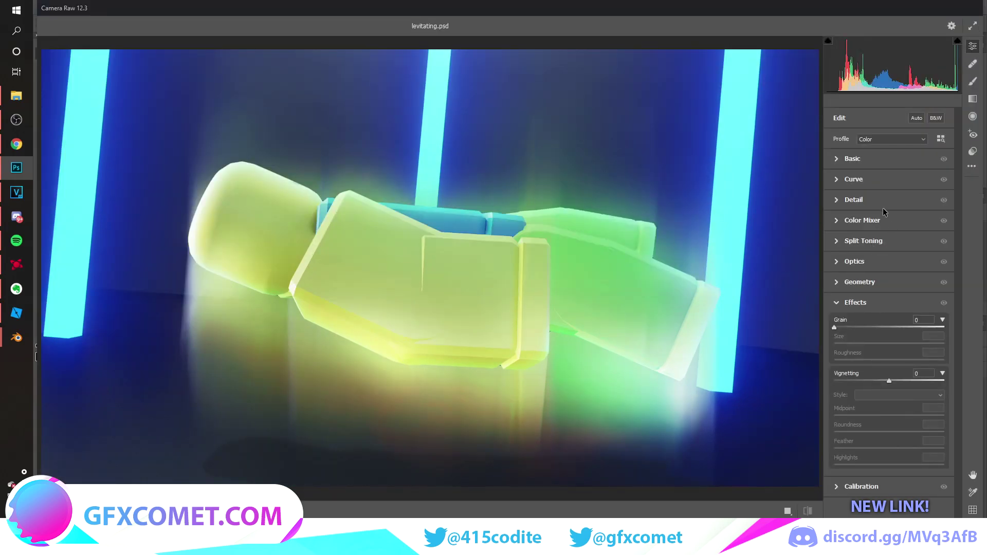
pyautogui.click(866, 163)
pyautogui.moveTo(889, 243); pyautogui.dragTo(889, 241)
pyautogui.moveTo(889, 287); pyautogui.dragTo(942, 343)
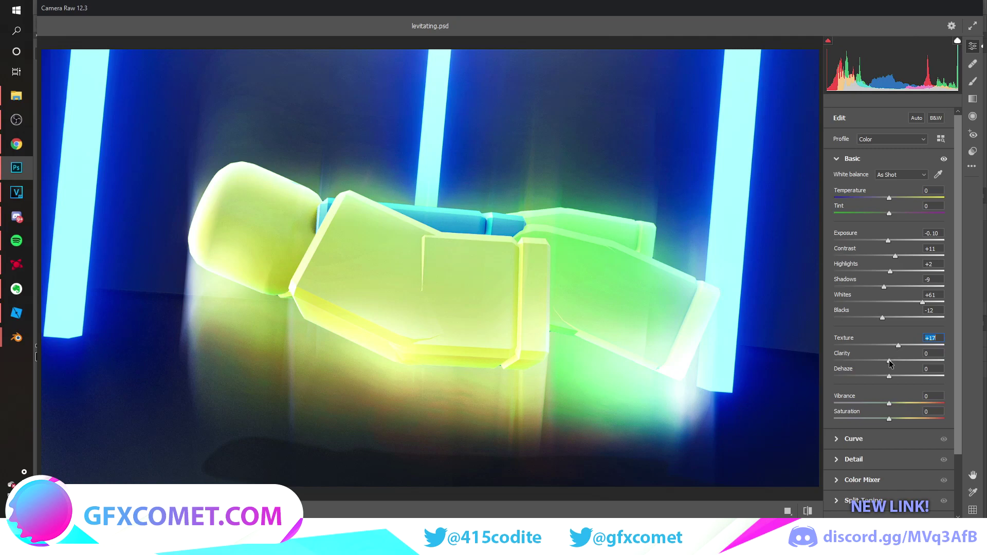
pyautogui.moveTo(891, 364); pyautogui.dragTo(977, 362)
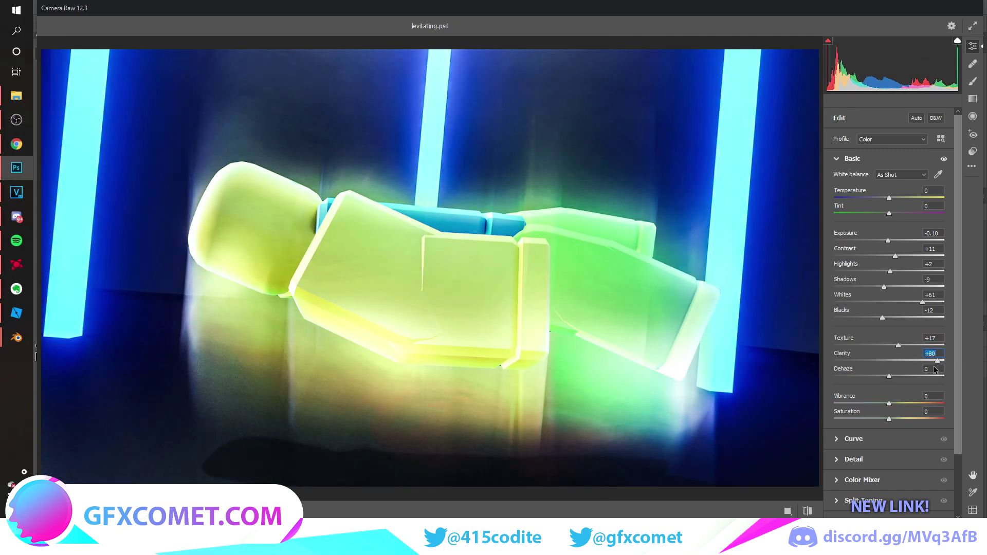
pyautogui.moveTo(889, 376); pyautogui.dragTo(887, 402)
# Step: Apply Camera Raw Noise Reduction of 92 with slight Sharpening, and set the filtered layer's opacity to 83%
pyautogui.scroll(-2, 872, 334)
pyautogui.click(864, 392)
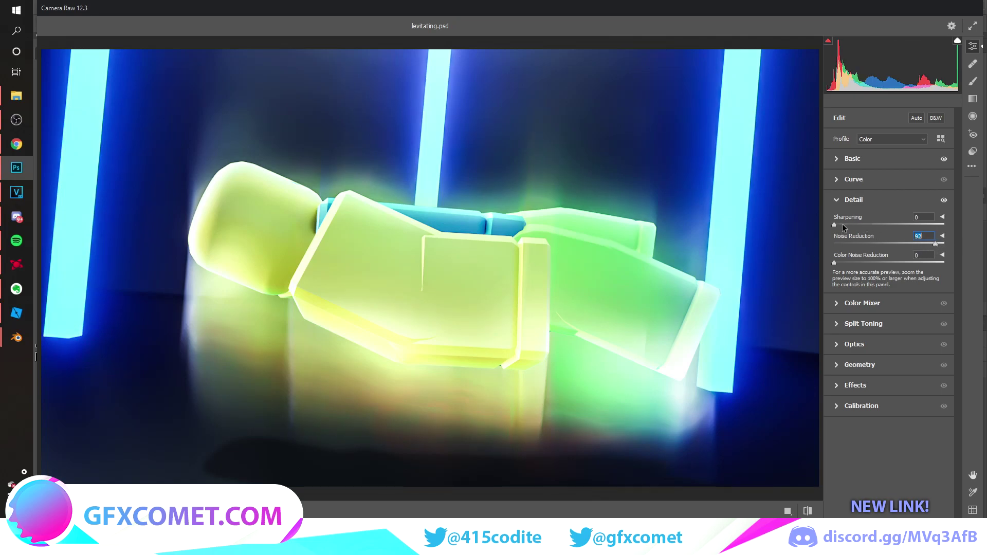
pyautogui.moveTo(842, 225)
pyautogui.mouseDown()
pyautogui.moveTo(853, 225)
pyautogui.moveTo(844, 224)
pyautogui.mouseUp()
pyautogui.click(937, 535)
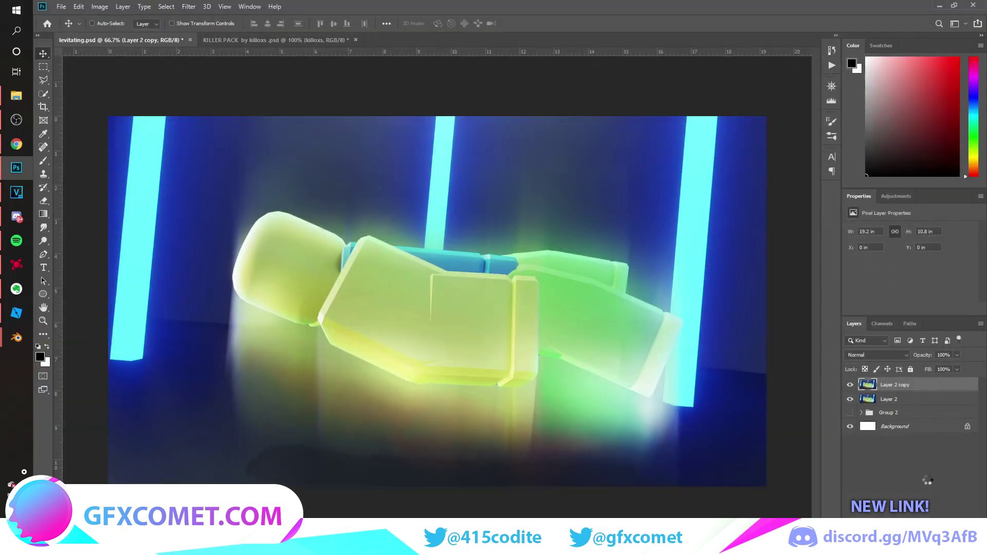
pyautogui.click(803, 82)
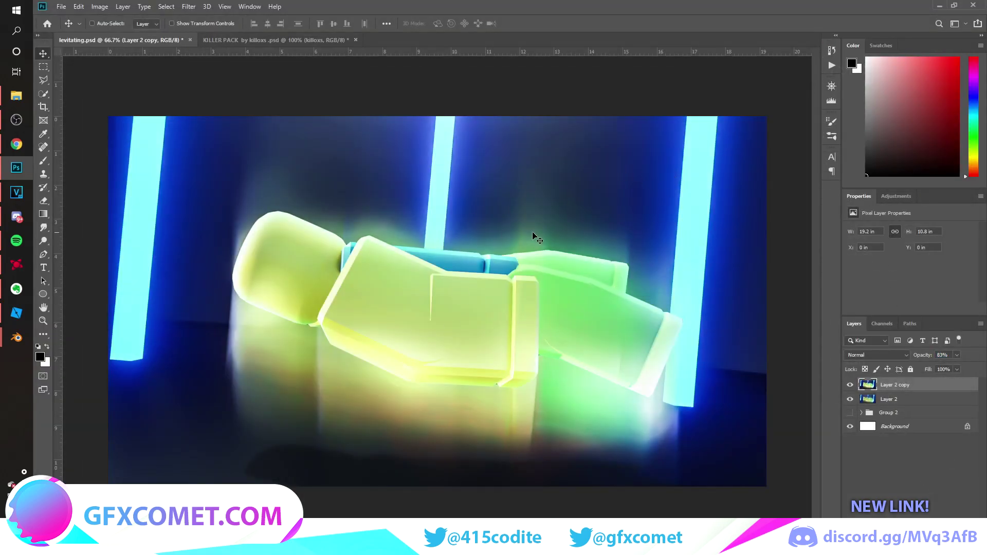
# Step: On a new layer, draw two overlapping black-to-transparent linear gradients upward from below the canvas to darken the lower scene
pyautogui.hotkey('ctrl', 'shift', 'alt', 'n')
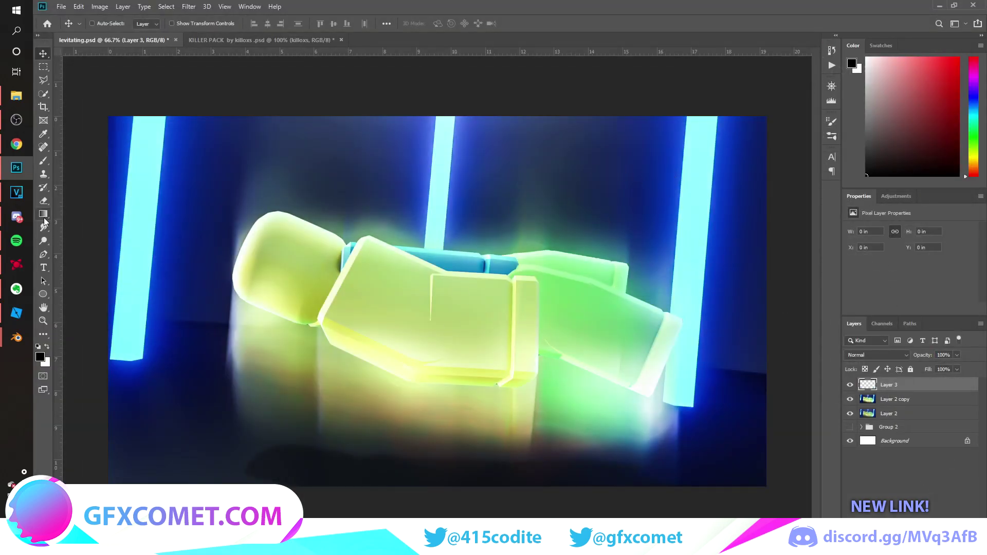
pyautogui.click(44, 220)
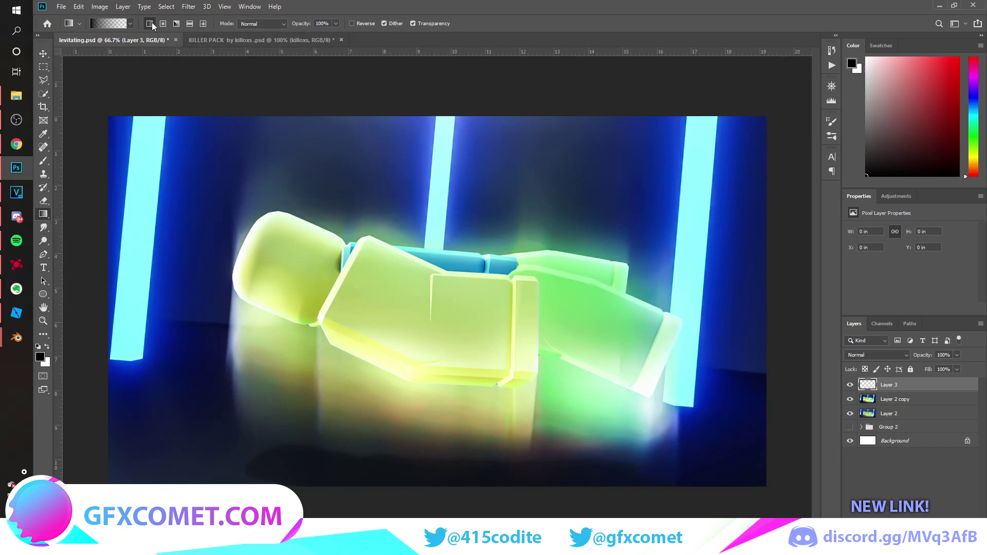
pyautogui.click(109, 23)
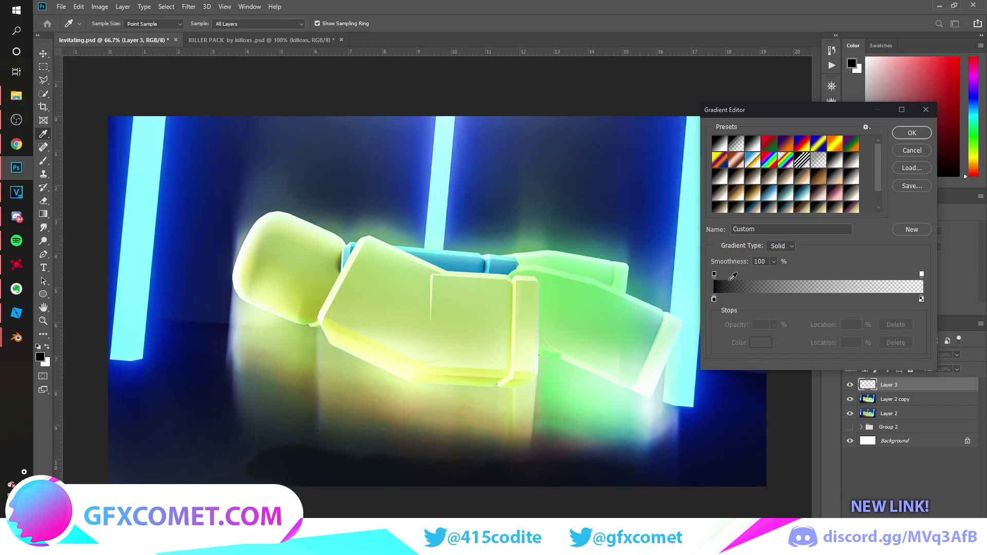
pyautogui.click(912, 133)
pyautogui.hotkey('ctrl', '-')
pyautogui.hotkey('ctrl', '-')
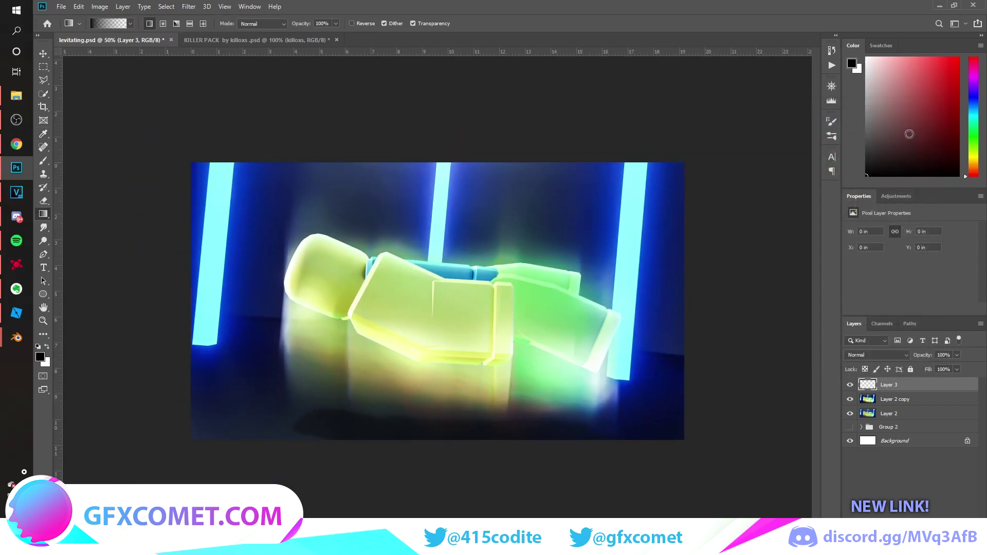
pyautogui.moveTo(428, 474); pyautogui.dragTo(448, 357)
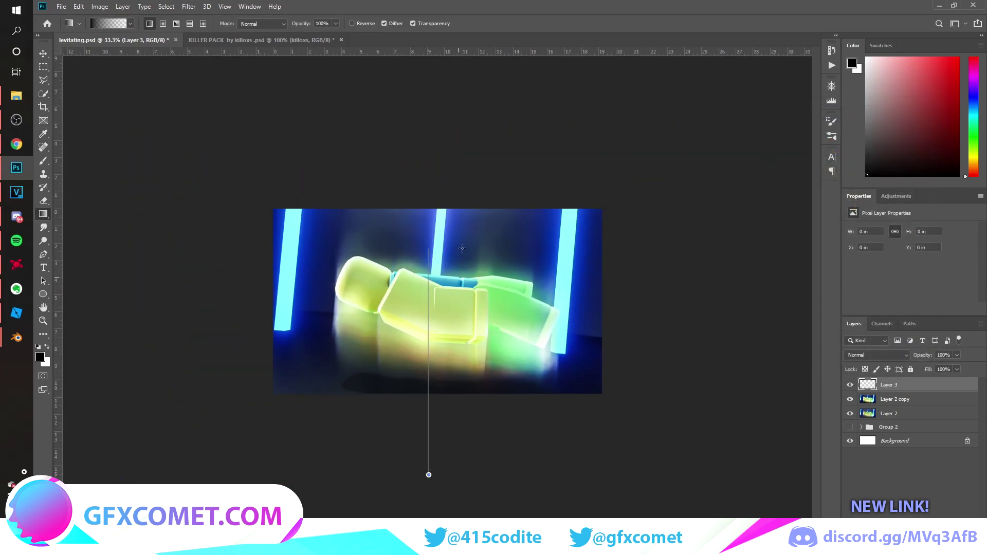
pyautogui.moveTo(462, 248); pyautogui.dragTo(470, 219)
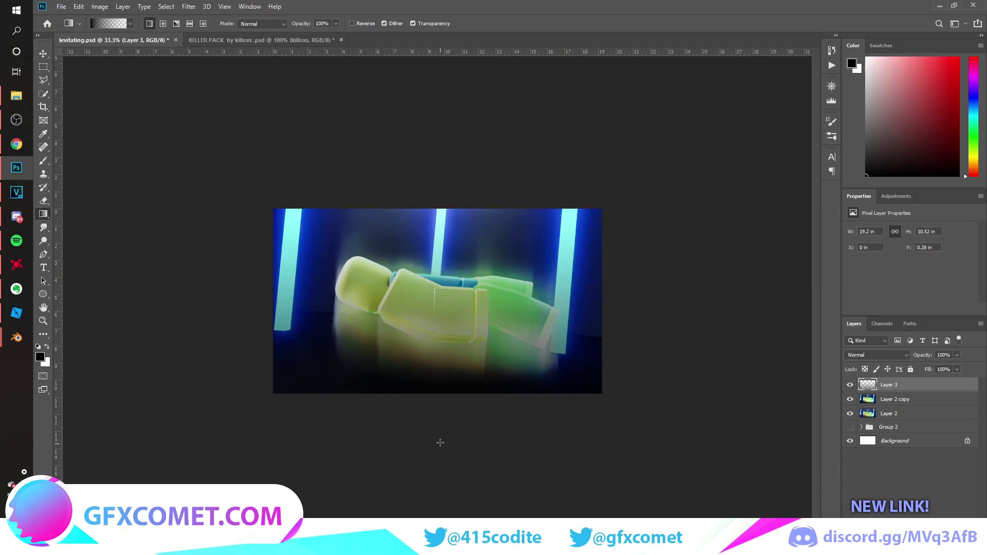
pyautogui.moveTo(430, 450); pyautogui.dragTo(465, 196)
pyautogui.press('v')
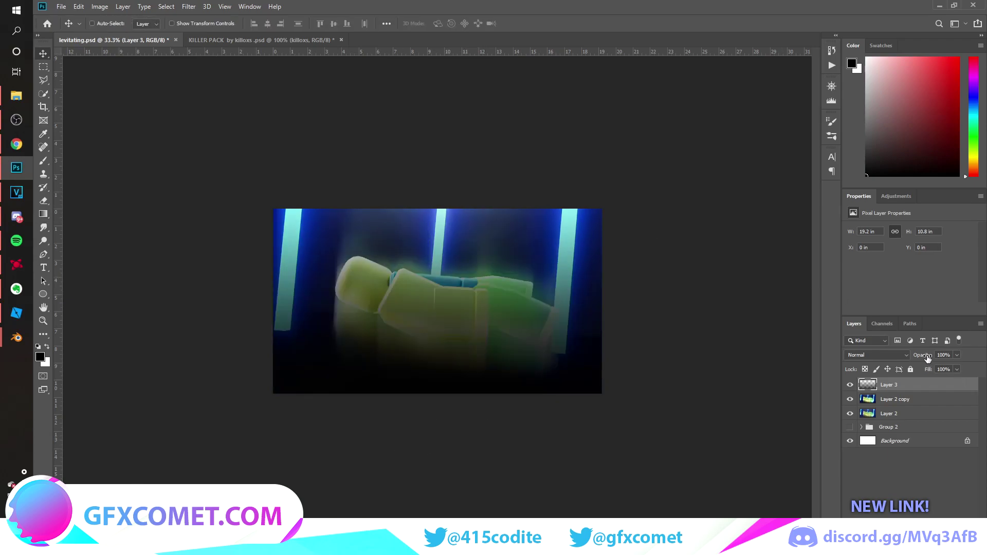
# Step: Set Layer 3's blend mode to Overlay and lower its opacity to 10%
pyautogui.moveTo(928, 359); pyautogui.dragTo(894, 355)
pyautogui.click(884, 355)
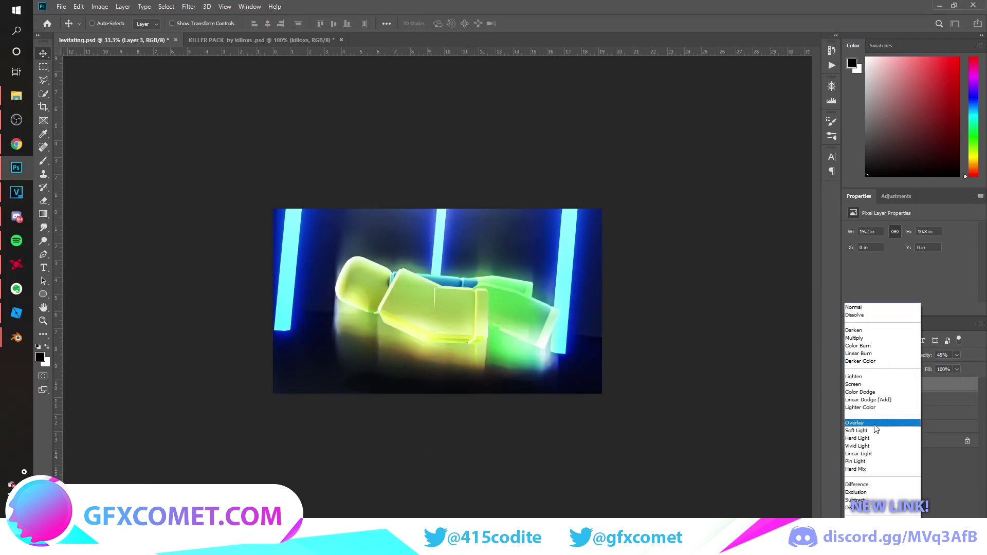
pyautogui.click(877, 424)
pyautogui.moveTo(714, 356); pyautogui.dragTo(652, 347)
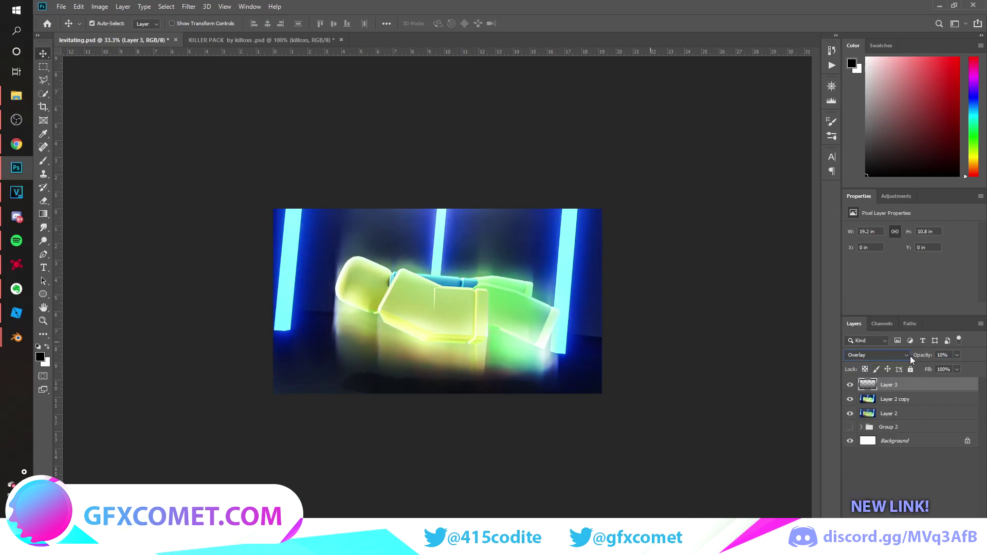
pyautogui.click(911, 456)
# Step: Duplicate Layer 3, set the copy to Normal blending, and reduce its opacity to about 45%
pyautogui.click(912, 385)
pyautogui.hotkey('ctrl', 'j')
pyautogui.moveTo(919, 356); pyautogui.dragTo(969, 356)
pyautogui.click(890, 356)
pyautogui.click(877, 309)
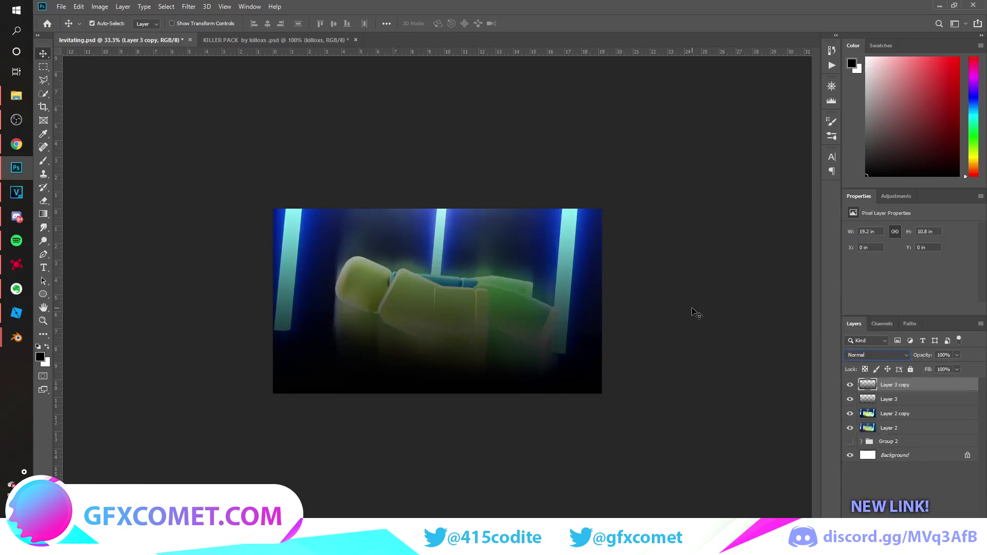
pyautogui.hotkey('ctrl', '+')
pyautogui.hotkey('ctrl', '+')
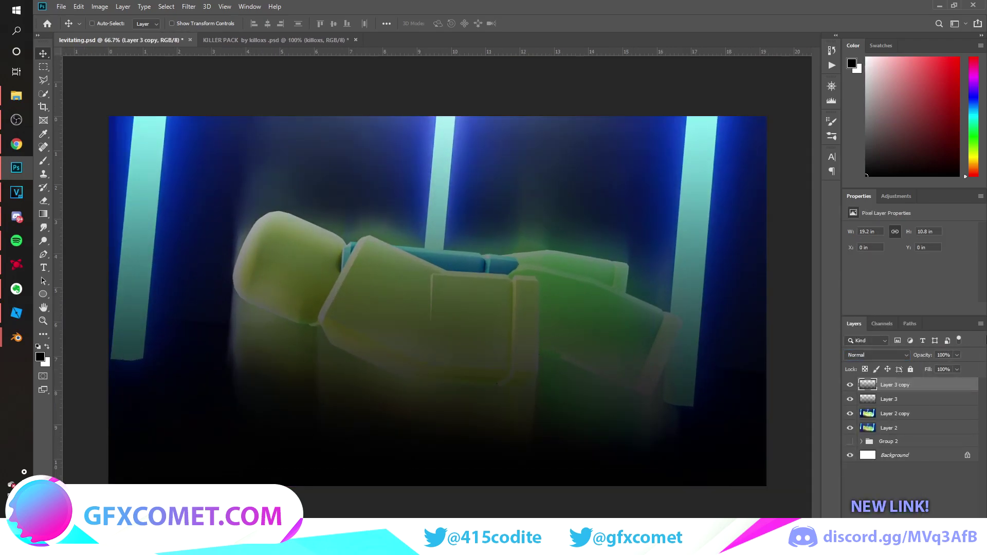
pyautogui.moveTo(932, 356); pyautogui.dragTo(772, 359)
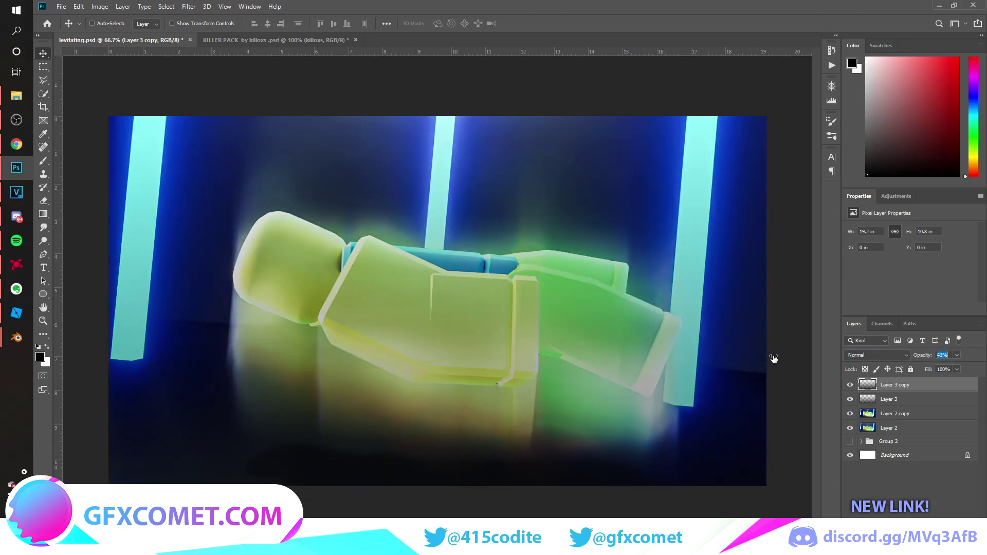
# Step: Erase Layer 3 copy's darkening over the rig with a soft eraser at 100% opacity, and lower the layer's opacity
pyautogui.press('e')
pyautogui.moveTo(385, 293)
pyautogui.mouseDown()
pyautogui.moveTo(339, 285)
pyautogui.moveTo(315, 242)
pyautogui.moveTo(373, 259)
pyautogui.moveTo(305, 249)
pyautogui.moveTo(315, 283)
pyautogui.mouseUp()
pyautogui.moveTo(192, 25); pyautogui.dragTo(389, 44)
pyautogui.moveTo(318, 247)
pyautogui.mouseDown()
pyautogui.moveTo(338, 238)
pyautogui.moveTo(335, 301)
pyautogui.moveTo(297, 372)
pyautogui.moveTo(398, 373)
pyautogui.moveTo(265, 447)
pyautogui.mouseUp()
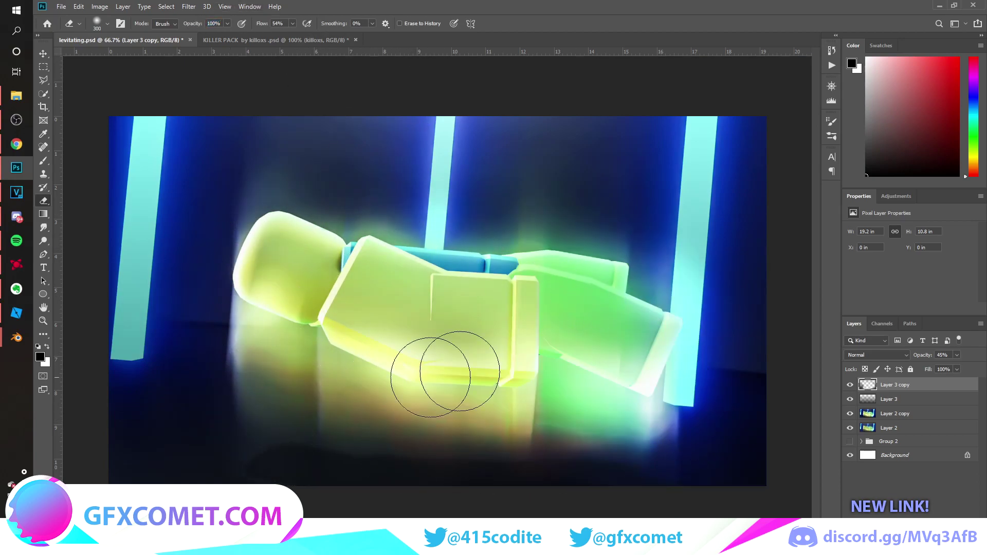
pyautogui.press('v')
pyautogui.moveTo(920, 356); pyautogui.dragTo(730, 351)
# Step: On a new layer, draw a reversed radial black gradient outward from the rig as a vignette, duplicate it, and lower the opacity to 15%
pyautogui.hotkey('ctrl', 'shift', 'alt', 'n')
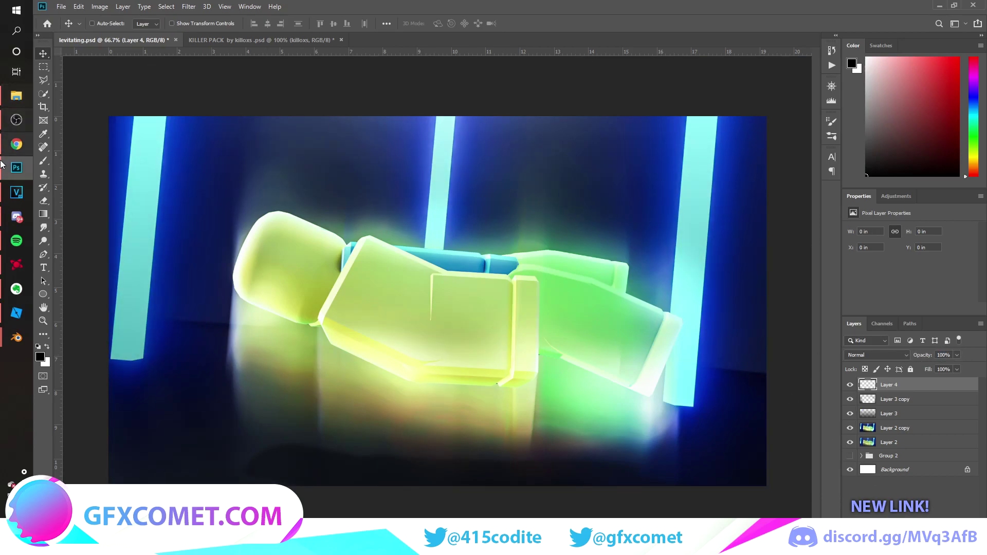
pyautogui.click(44, 214)
pyautogui.click(162, 24)
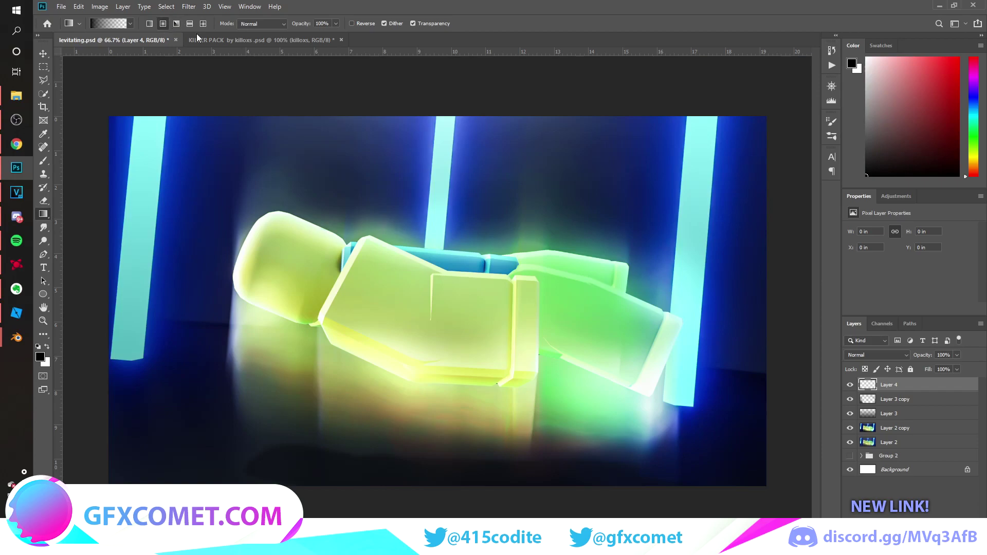
pyautogui.click(352, 24)
pyautogui.moveTo(421, 279); pyautogui.dragTo(165, 145)
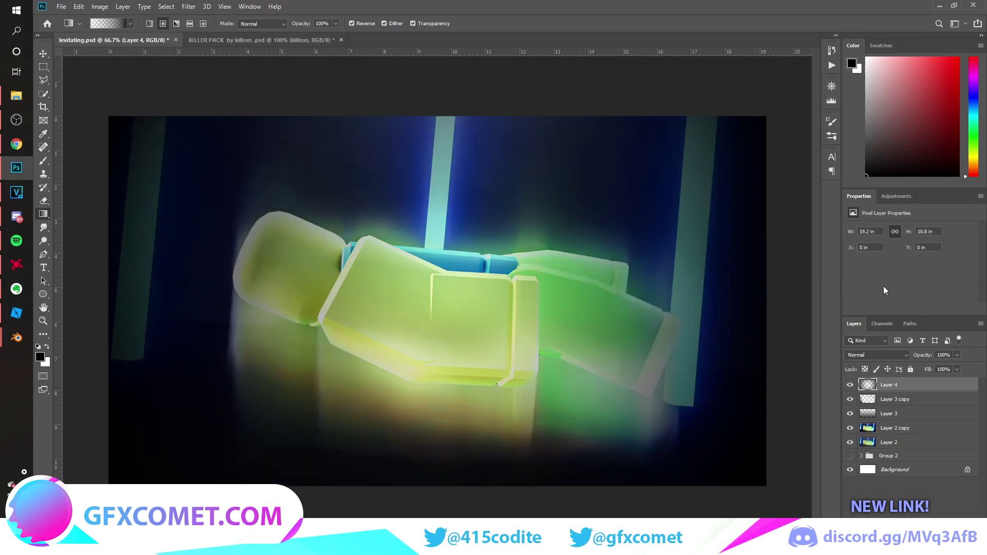
pyautogui.press('v')
pyautogui.moveTo(842, 356); pyautogui.dragTo(677, 341)
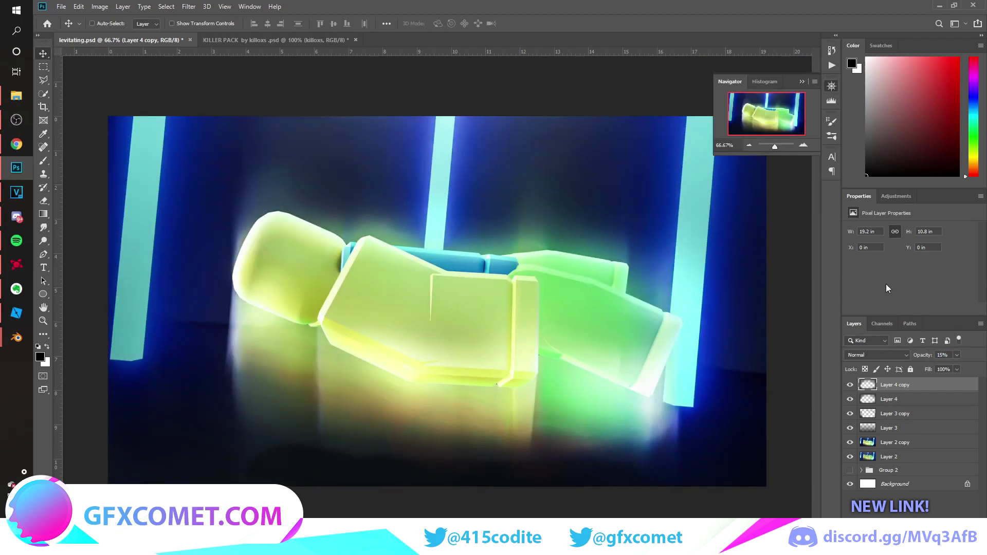
pyautogui.click(887, 284)
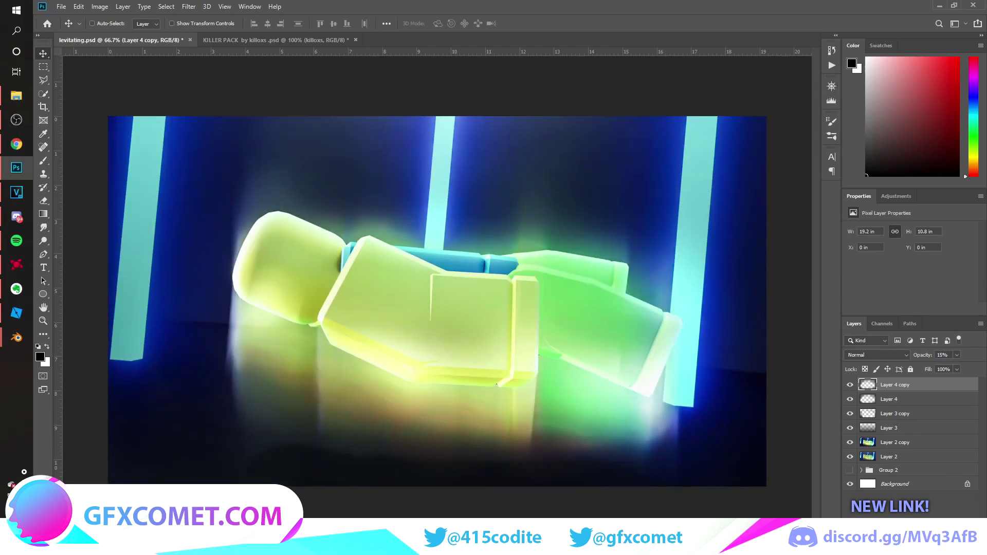
# Step: Add an Exposure adjustment layer with Exposure +0.03, Offset +0.0190 and Gamma Correction 0.87
pyautogui.click(931, 548)
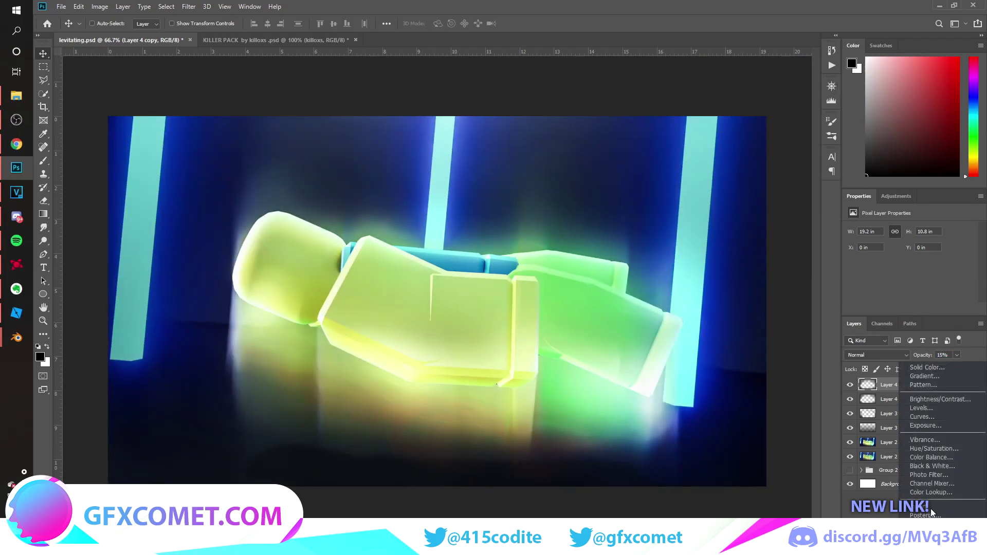
pyautogui.click(942, 427)
pyautogui.moveTo(910, 275); pyautogui.dragTo(918, 296)
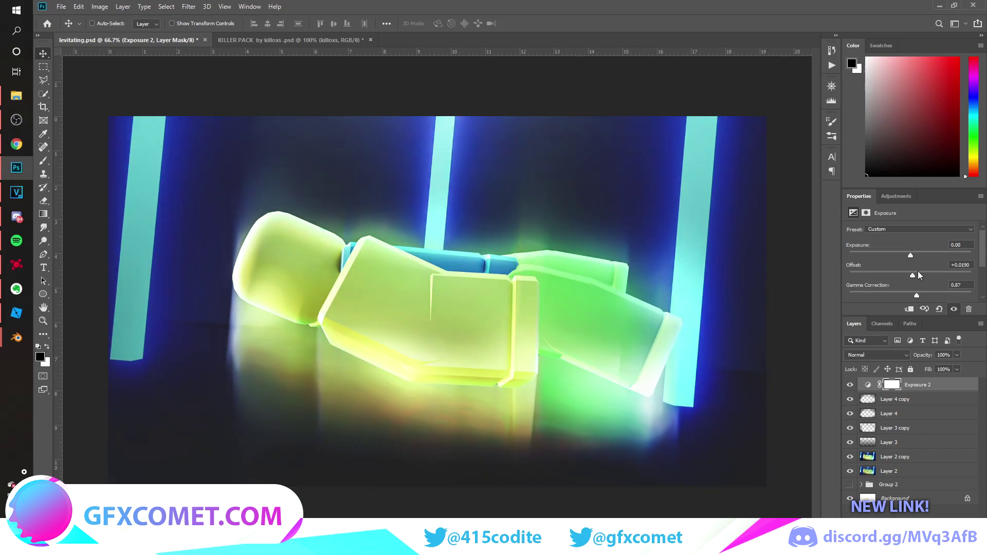
pyautogui.moveTo(910, 253); pyautogui.dragTo(912, 253)
# Step: Add a Gradient Map adjustment layer and set its blend mode to Soft Light
pyautogui.click(923, 549)
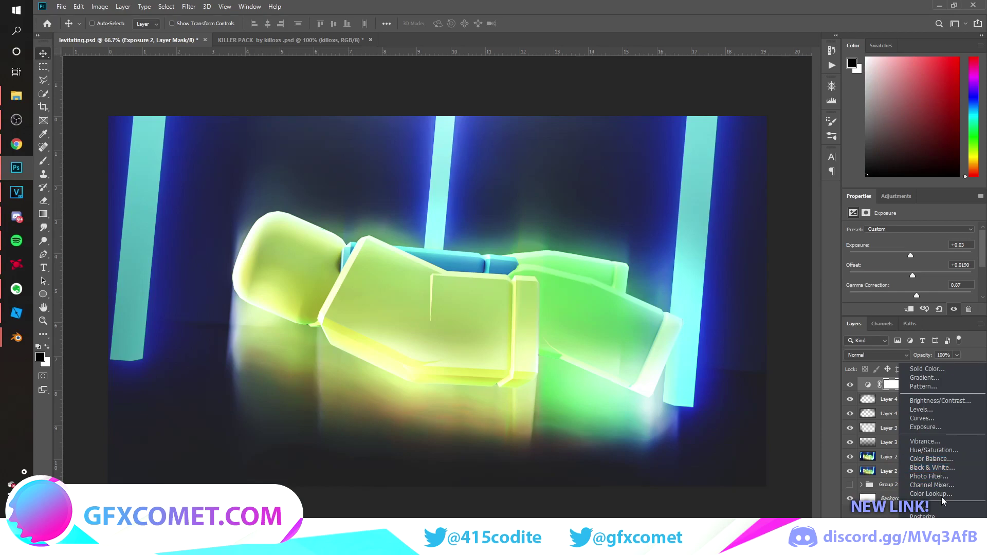
pyautogui.click(925, 534)
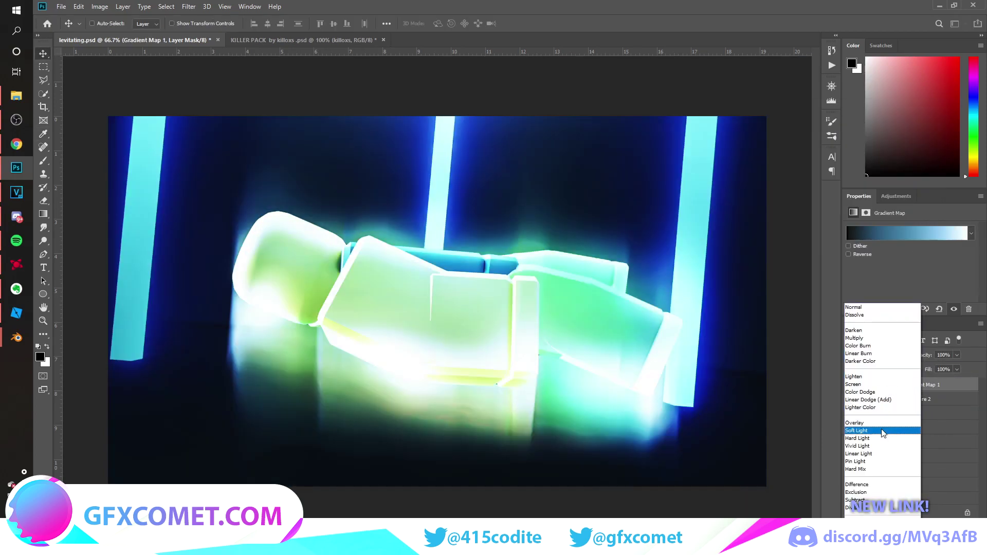
pyautogui.click(884, 431)
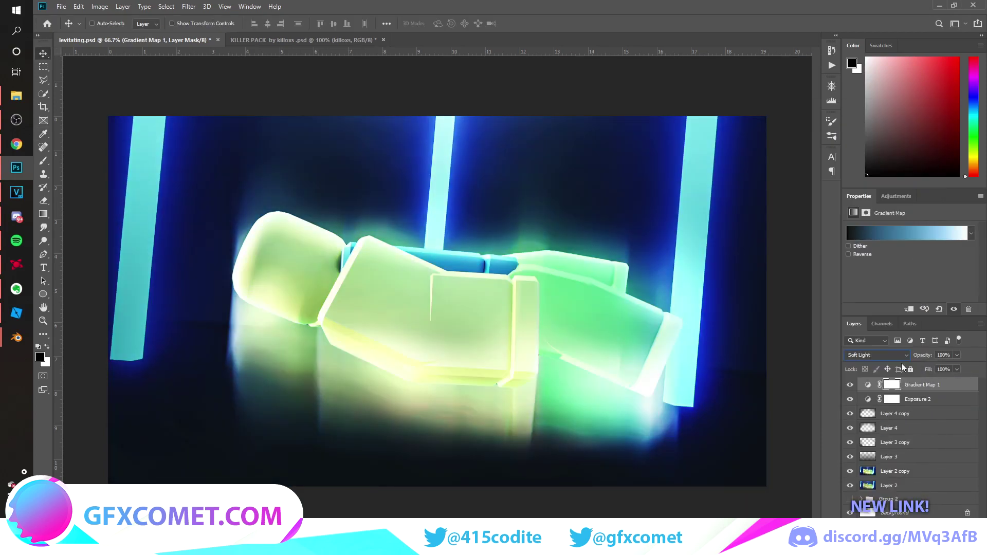
# Step: Try several toning presets for the gradient map, apply the dark-teal-to-pale-pink one, and set the layer's opacity to 44%
pyautogui.click(916, 234)
pyautogui.click(813, 198)
pyautogui.click(802, 198)
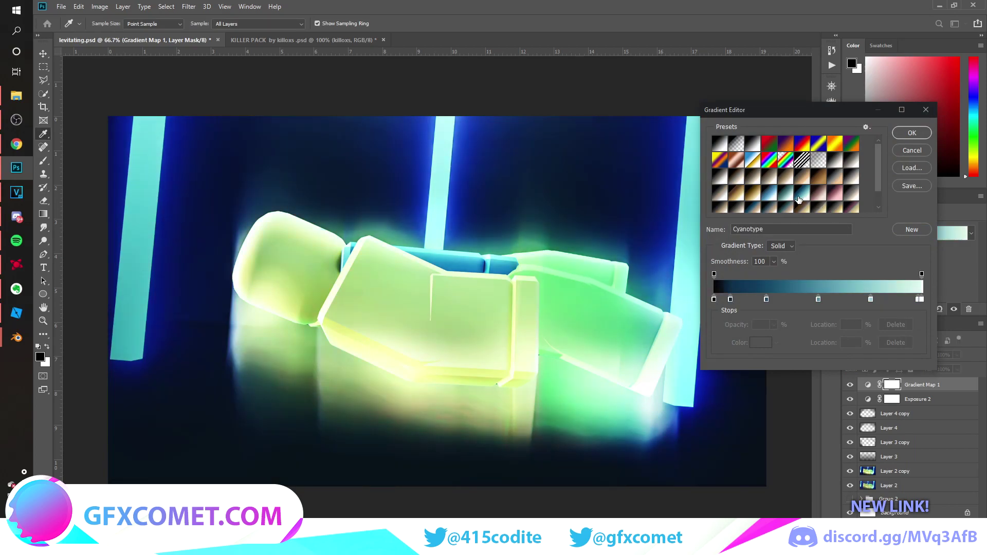
pyautogui.click(788, 197)
pyautogui.click(802, 197)
pyautogui.click(816, 196)
pyautogui.scroll(-1, 820, 198)
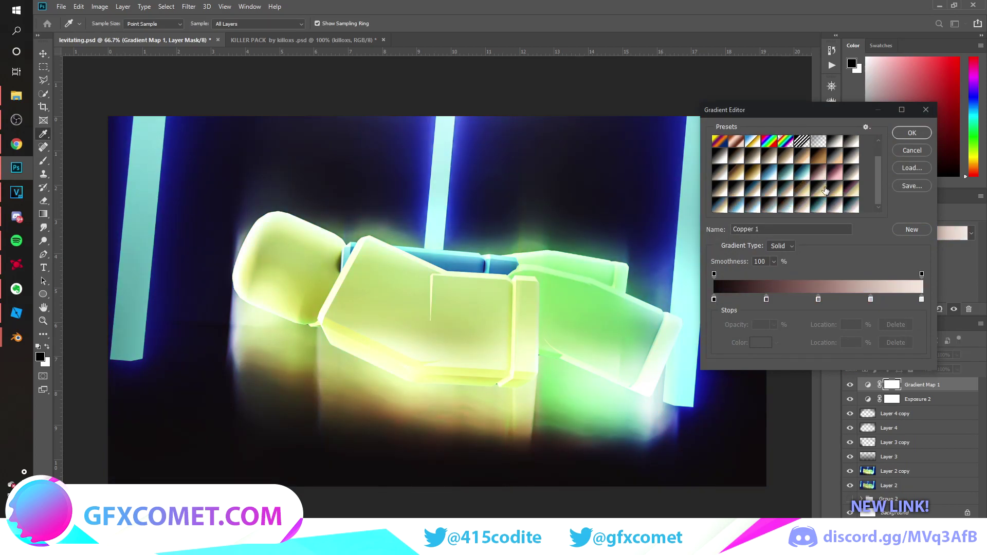
pyautogui.click(782, 205)
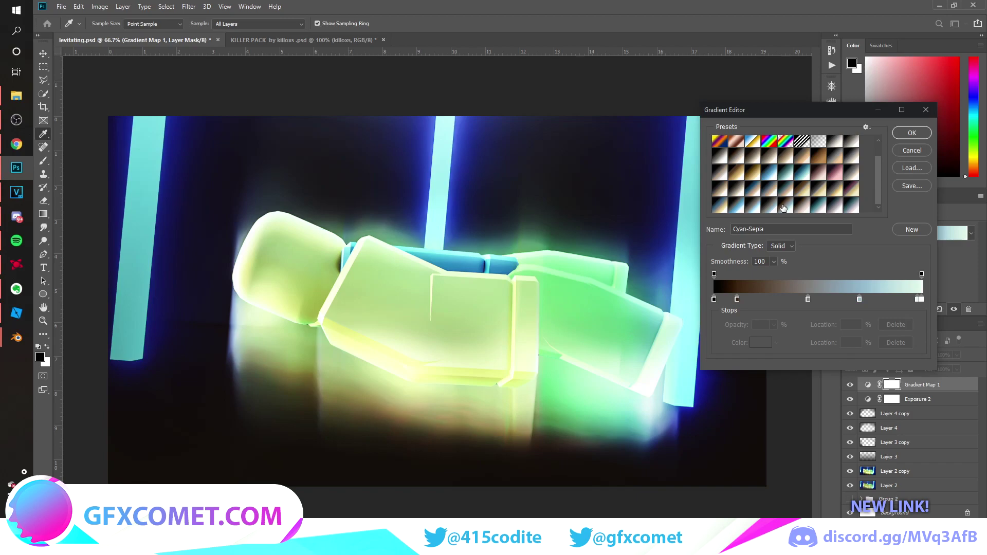
pyautogui.click(802, 206)
pyautogui.click(854, 205)
pyautogui.click(839, 205)
pyautogui.press('Return')
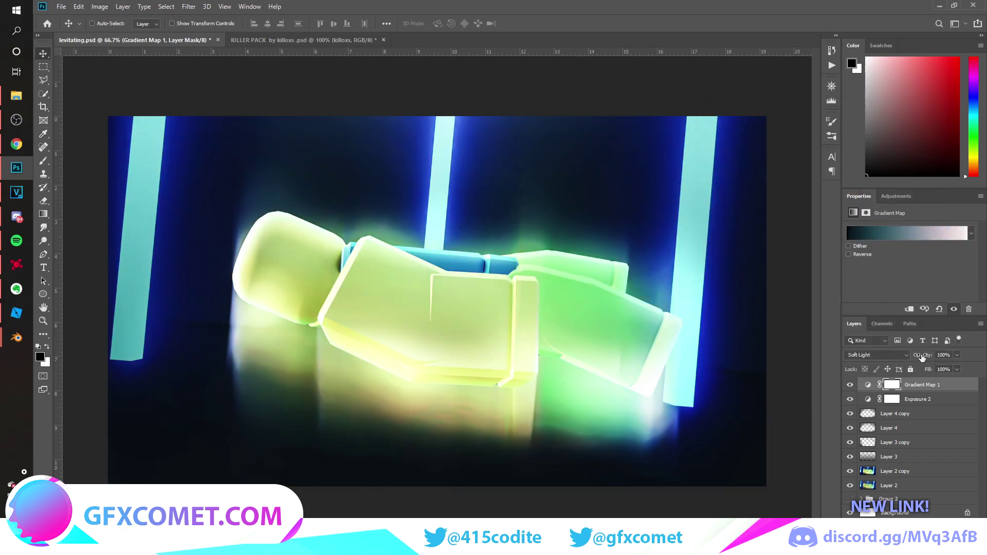
pyautogui.moveTo(922, 356); pyautogui.dragTo(893, 356)
# Step: Compare the scene with the gradient and exposure layers toggled, leaving Layer 3 and Layer 3 copy hidden
pyautogui.click(850, 456)
pyautogui.click(850, 442)
pyautogui.click(850, 428)
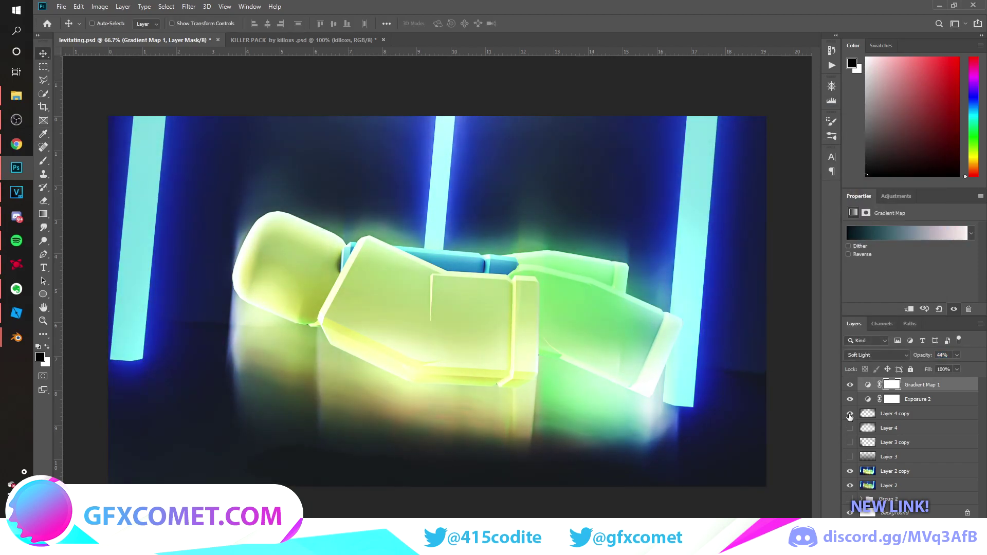
pyautogui.click(850, 413)
pyautogui.click(850, 429)
pyautogui.click(849, 456)
pyautogui.click(849, 456)
pyautogui.click(849, 414)
pyautogui.click(850, 401)
pyautogui.click(850, 401)
pyautogui.click(849, 401)
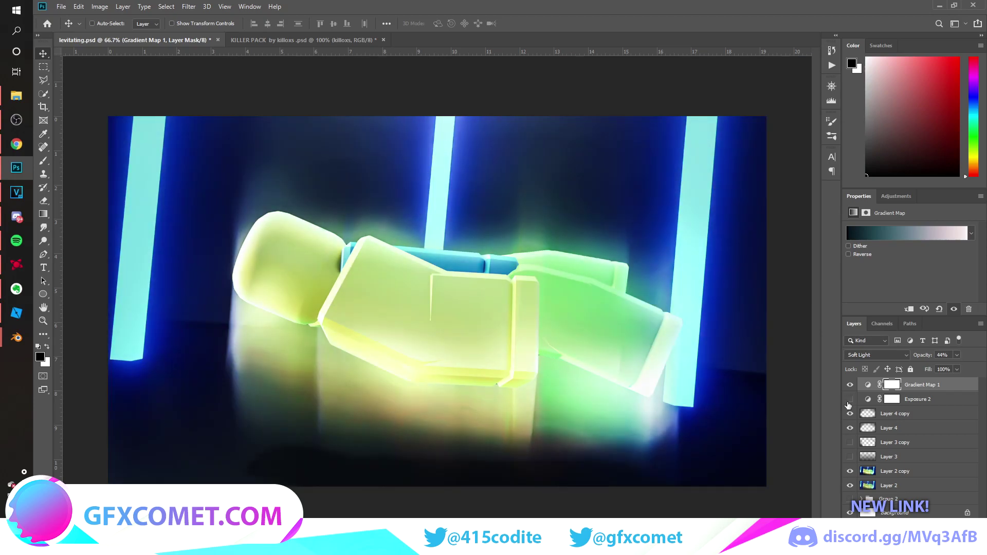
pyautogui.click(850, 399)
pyautogui.click(905, 400)
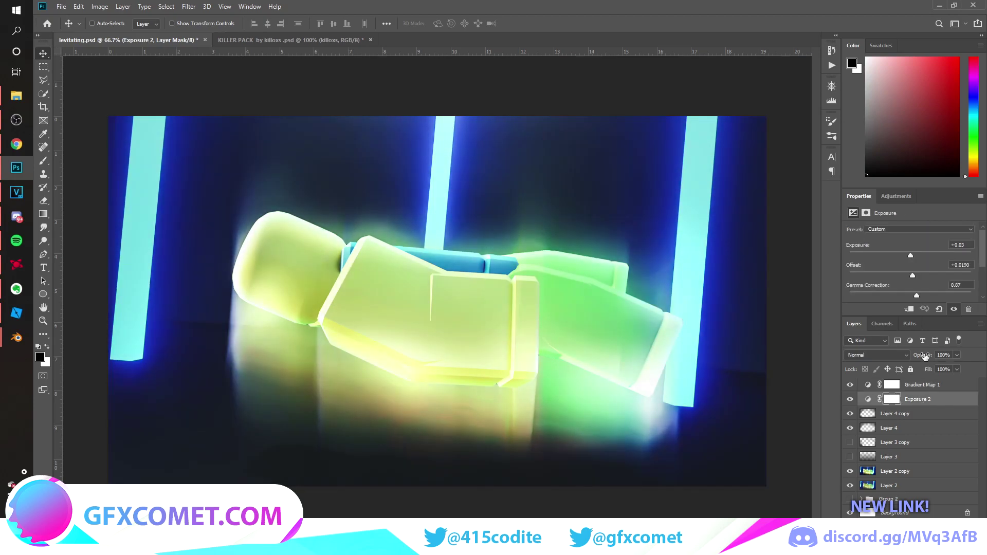
# Step: Add a Color Lookup adjustment above Gradient Map 1 with the FoggyNight.3DL file and set its opacity to 38%
pyautogui.click(936, 389)
pyautogui.click(917, 547)
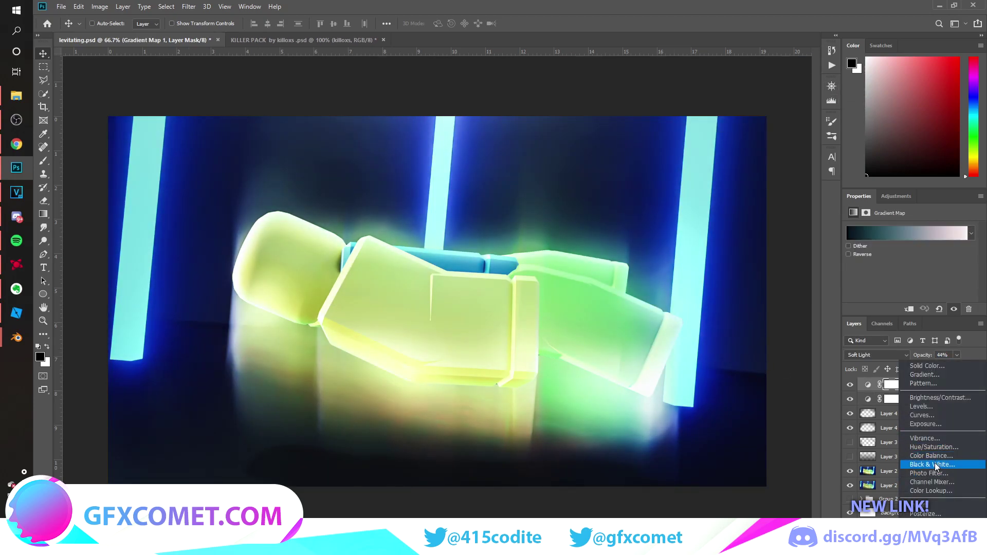
pyautogui.click(938, 491)
pyautogui.click(936, 231)
pyautogui.click(933, 257)
pyautogui.scroll(-9, 934, 228)
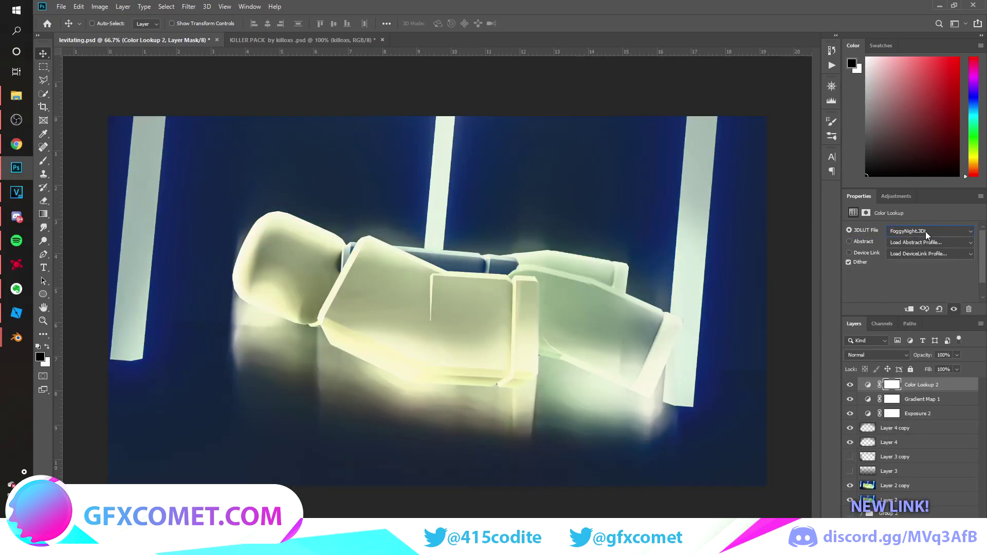
pyautogui.moveTo(923, 356); pyautogui.dragTo(298, 339)
pyautogui.click(830, 87)
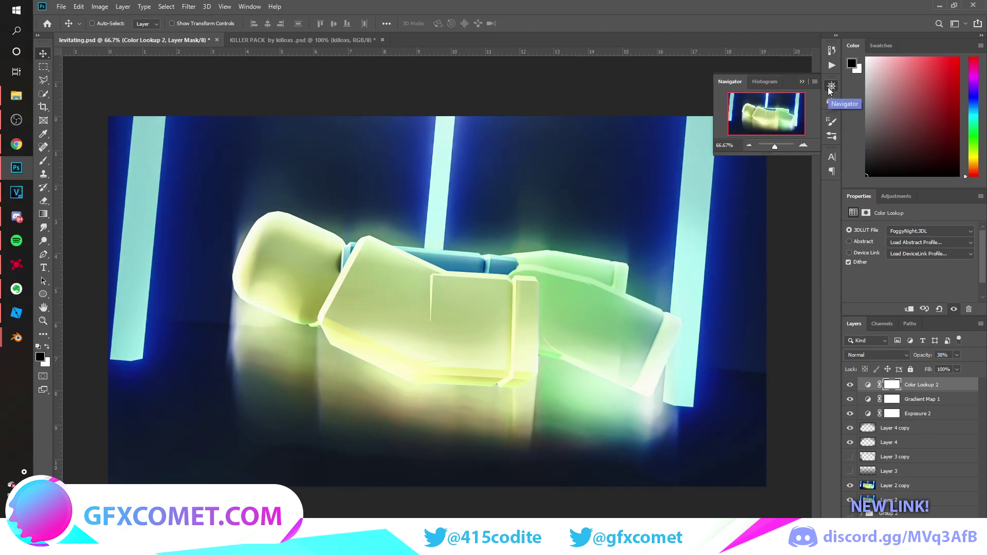
pyautogui.click(829, 88)
# Step: Group the layers from Color Lookup 2 down to Layer 2, duplicate the group, hide the original and merge the duplicate
pyautogui.keyDown('shift'); pyautogui.click(905, 502); pyautogui.keyUp('shift')
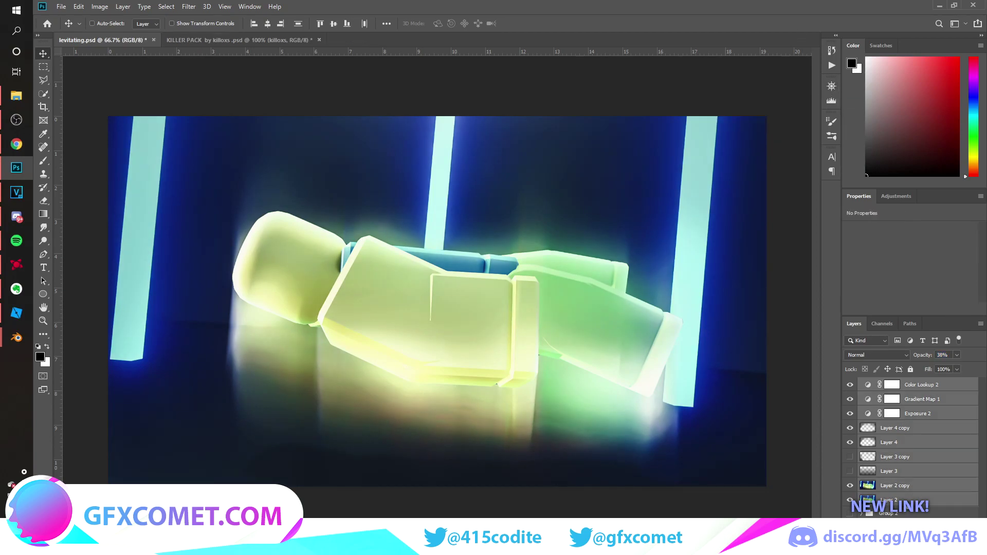
pyautogui.hotkey('ctrl', 'g')
pyautogui.hotkey('ctrl', 'j')
pyautogui.click(851, 399)
pyautogui.hotkey('ctrl', 'e')
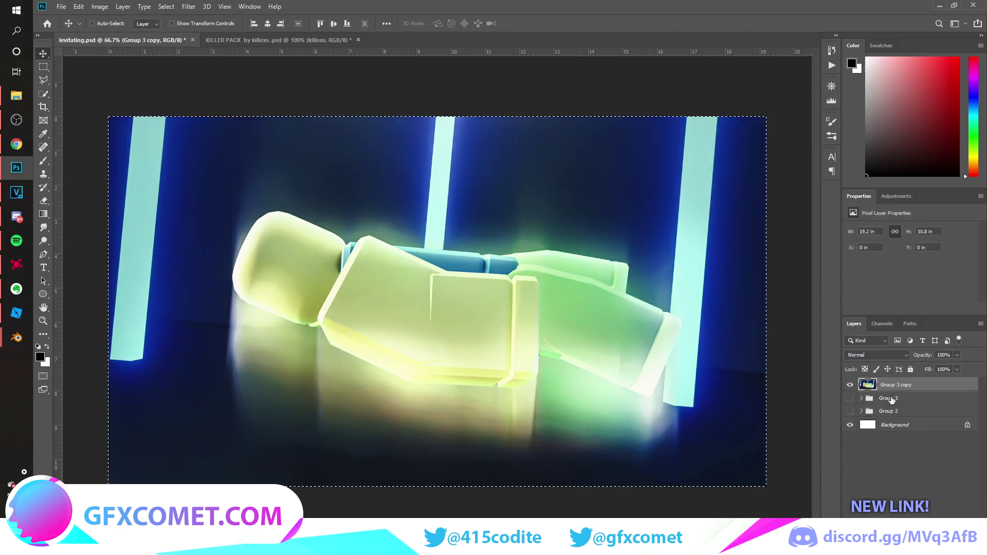
# Step: Stamp the visible image into a new canvas-sized layer and delete the merged Group 3 copy
pyautogui.hotkey('ctrl', 'shift', 'alt', 'e')
pyautogui.click(904, 401)
pyautogui.press('Delete')
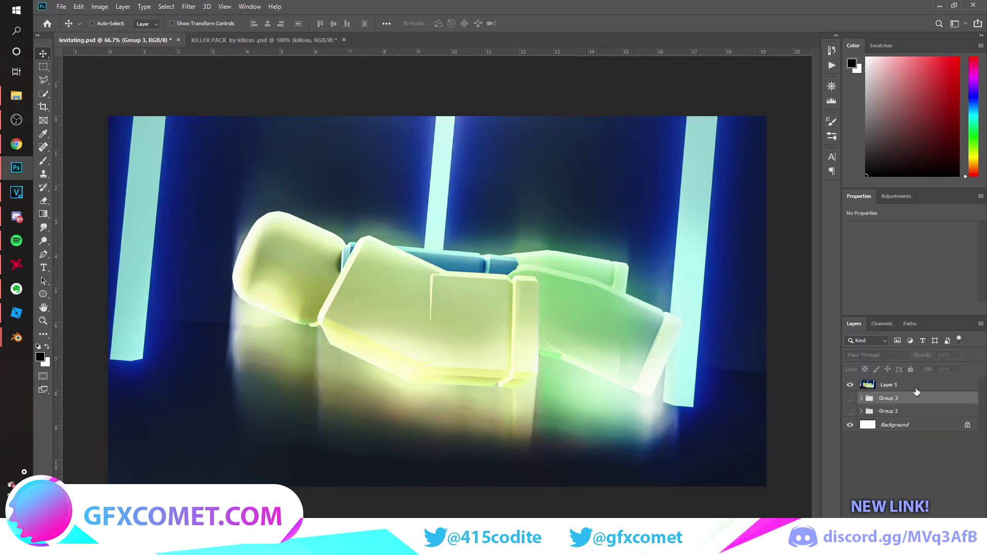
# Step: Duplicate Layer 5 and apply a Motion Blur at a 90° angle with a distance of 27 pixels
pyautogui.click(914, 386)
pyautogui.hotkey('ctrl', 'j')
pyautogui.click(191, 6)
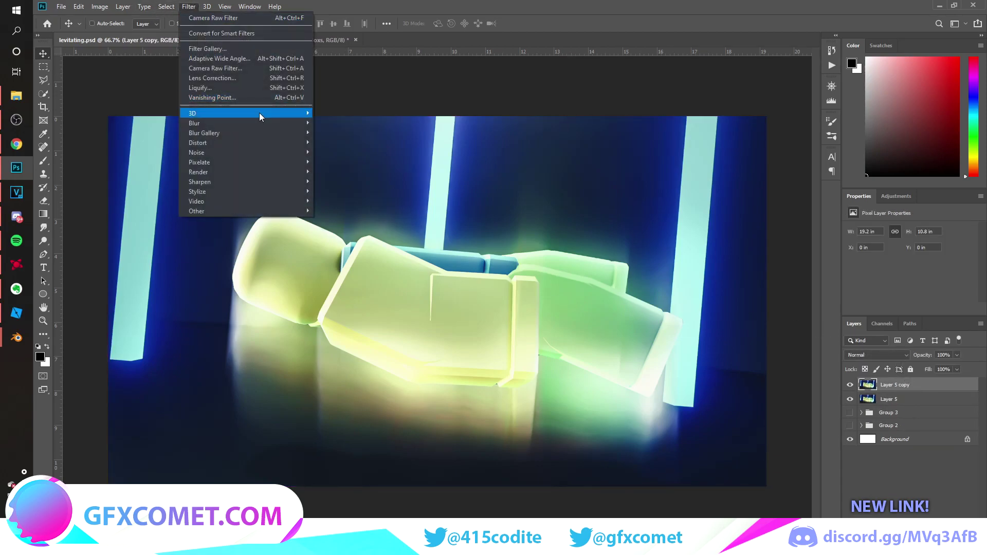
pyautogui.moveTo(261, 120)
pyautogui.click(340, 181)
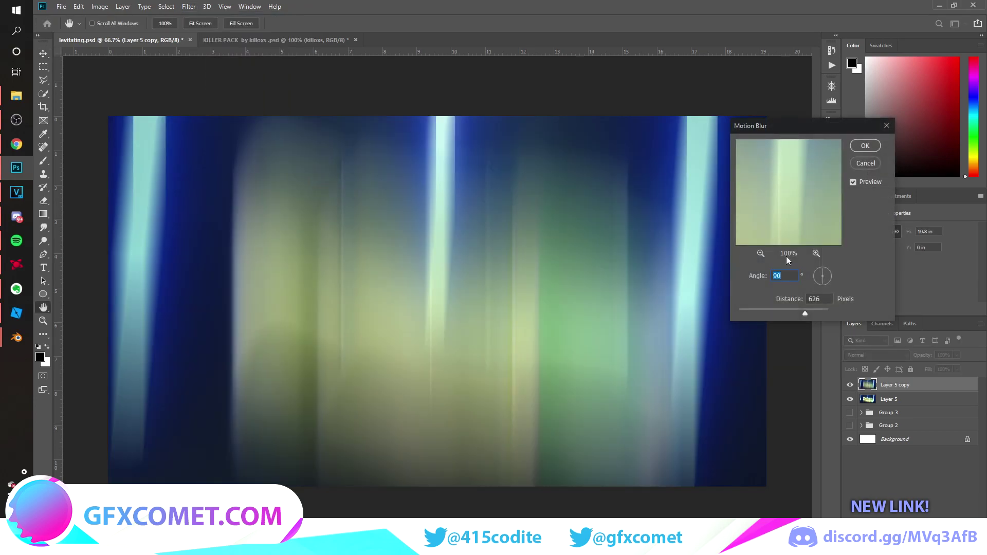
pyautogui.moveTo(805, 312); pyautogui.dragTo(757, 312)
pyautogui.moveTo(768, 311)
pyautogui.mouseDown()
pyautogui.moveTo(733, 306)
pyautogui.moveTo(752, 308)
pyautogui.mouseUp()
pyautogui.click(876, 152)
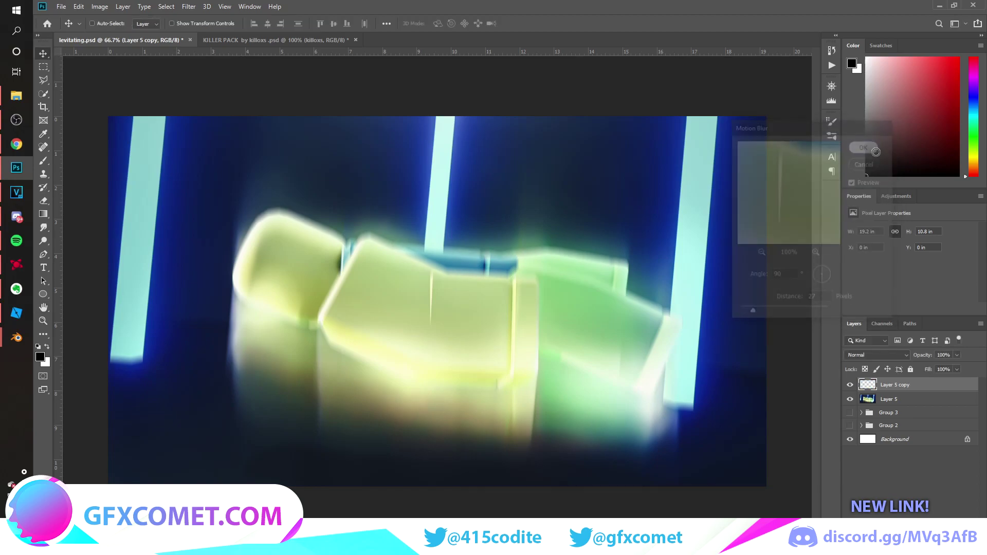
# Step: Erase parts of the motion blur over the rig with a soft eraser, first at 88% opacity and finally at 62%
pyautogui.press('e')
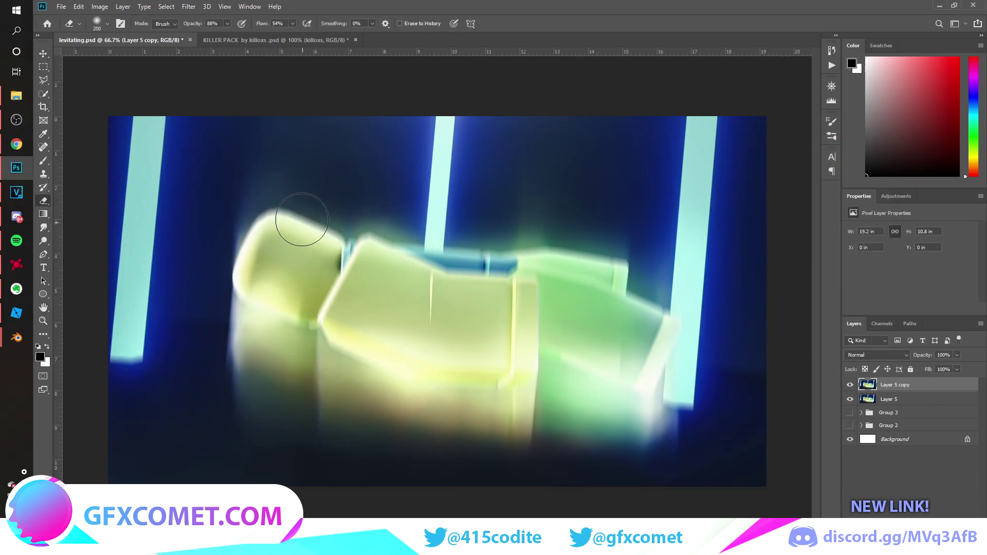
pyautogui.press('[')
pyautogui.press('[')
pyautogui.moveTo(302, 220)
pyautogui.mouseDown()
pyautogui.moveTo(366, 244)
pyautogui.moveTo(313, 260)
pyautogui.moveTo(548, 286)
pyautogui.mouseUp()
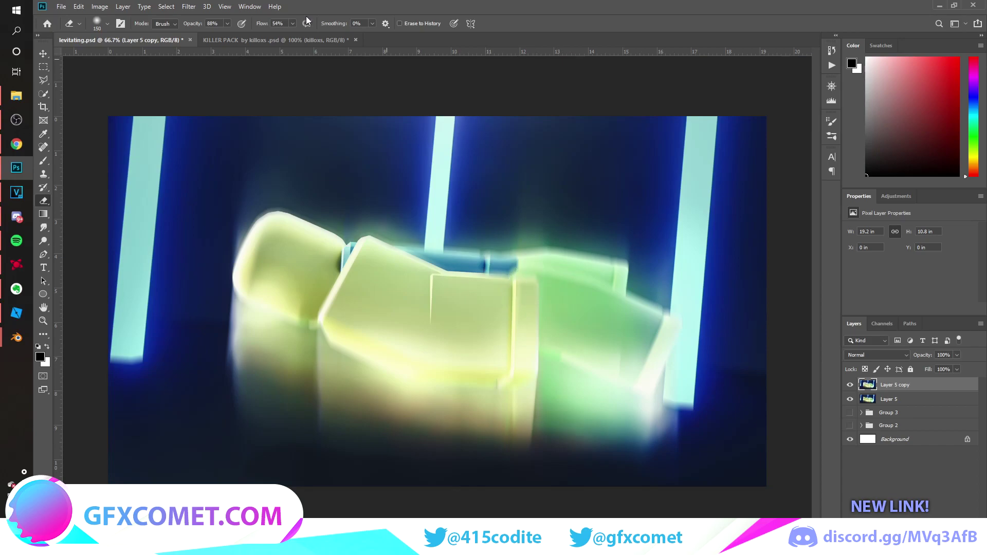
pyautogui.moveTo(199, 26); pyautogui.dragTo(186, 27)
pyautogui.press(']')
pyautogui.moveTo(499, 300)
pyautogui.mouseDown()
pyautogui.moveTo(558, 284)
pyautogui.moveTo(626, 304)
pyautogui.moveTo(643, 326)
pyautogui.moveTo(635, 364)
pyautogui.mouseUp()
pyautogui.press(']')
pyautogui.press(']')
pyautogui.press(']')
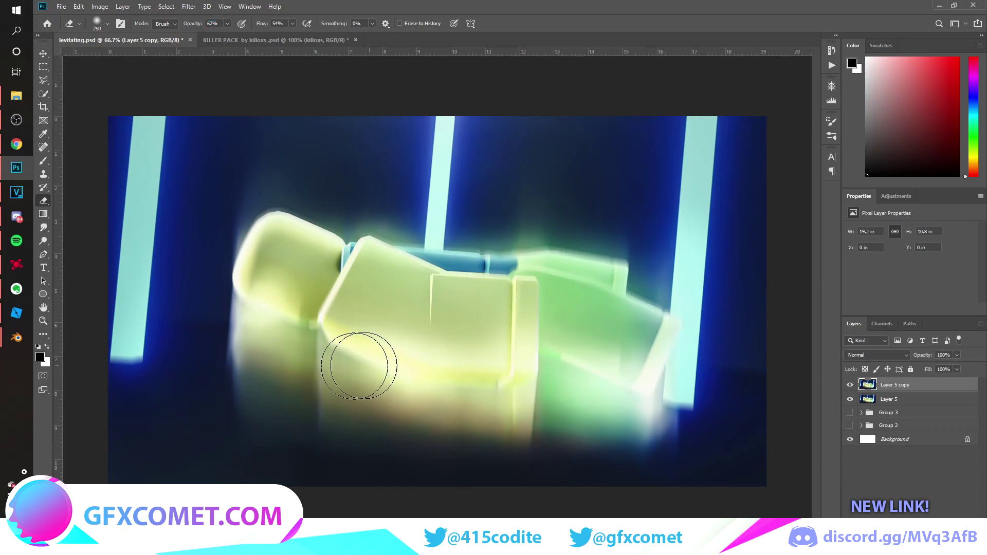
# Step: Set Layer 5 copy's opacity to 76%
pyautogui.press('v')
pyautogui.moveTo(926, 355)
pyautogui.mouseDown()
pyautogui.moveTo(714, 352)
pyautogui.moveTo(968, 369)
pyautogui.mouseUp()
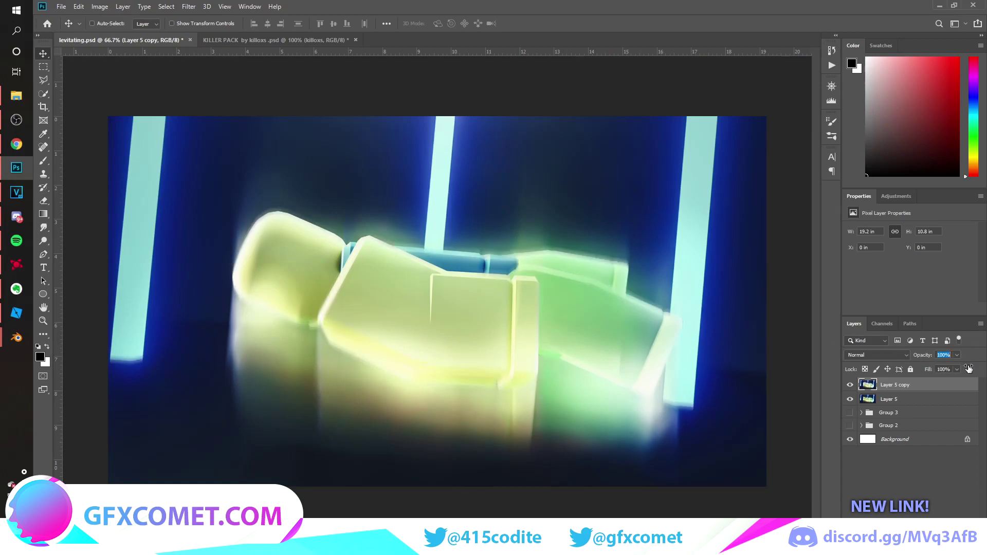
pyautogui.write('77')
pyautogui.press('Return')
pyautogui.press('Down')
pyautogui.press('e')
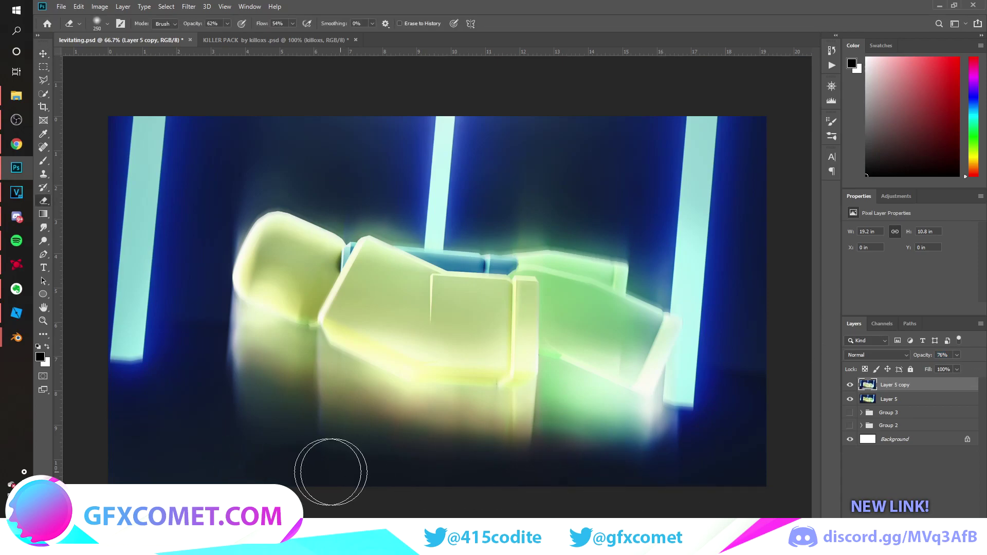
pyautogui.press('v')
# Step: Move the Group 1 copy shadow layer out of Group 2 to the top of the layer stack and set its opacity to 10%
pyautogui.click(861, 425)
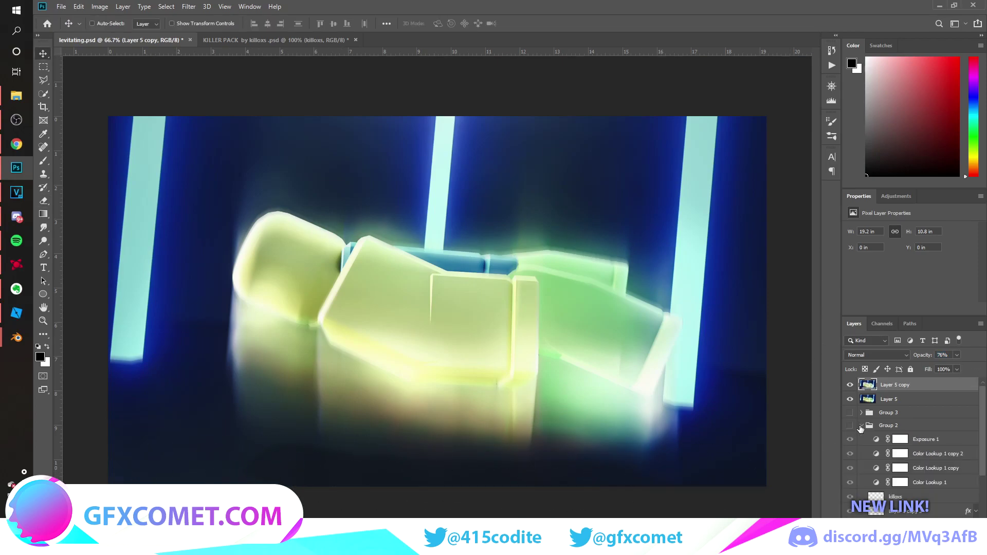
pyautogui.scroll(-4, 869, 437)
pyautogui.moveTo(897, 507); pyautogui.dragTo(916, 383)
pyautogui.click(861, 441)
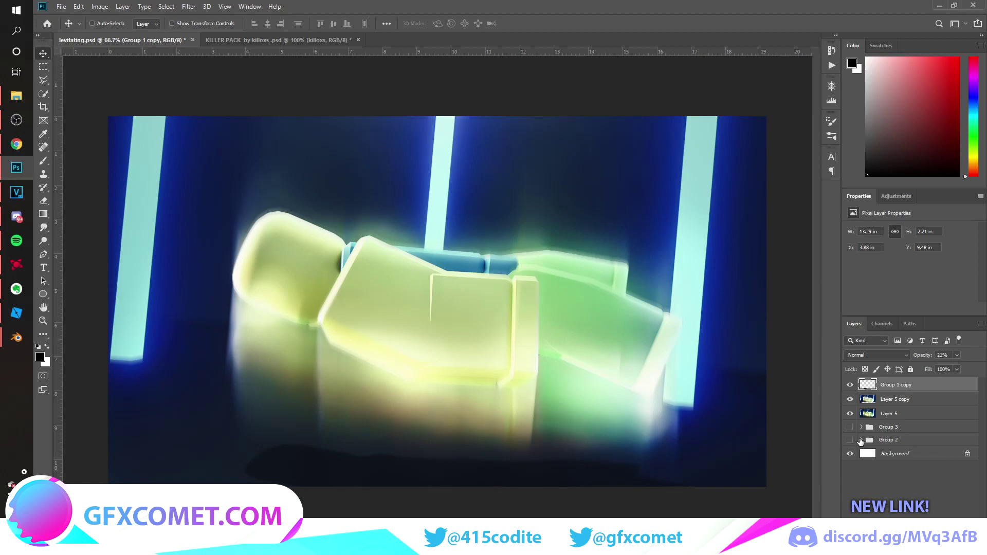
pyautogui.moveTo(914, 358)
pyautogui.mouseDown()
pyautogui.moveTo(982, 357)
pyautogui.moveTo(913, 360)
pyautogui.mouseUp()
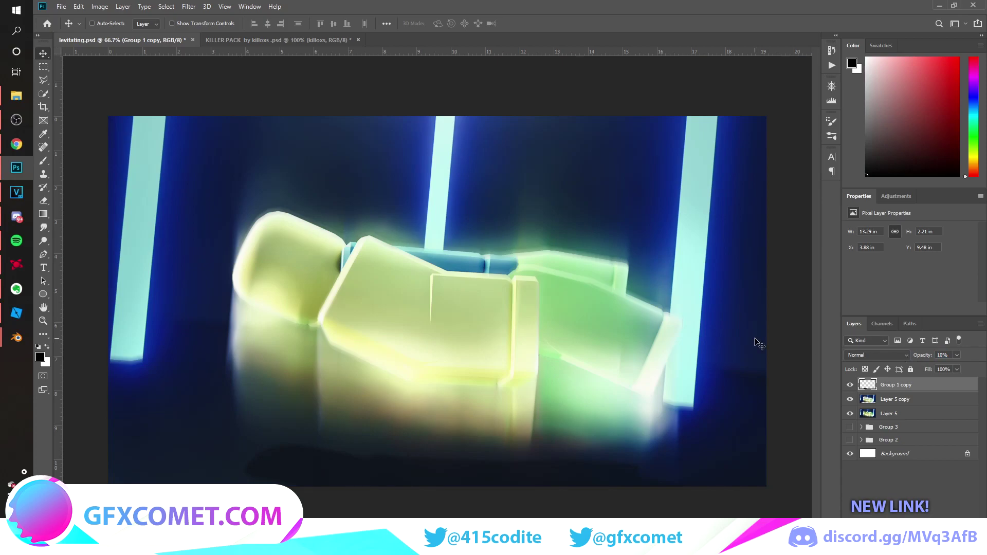